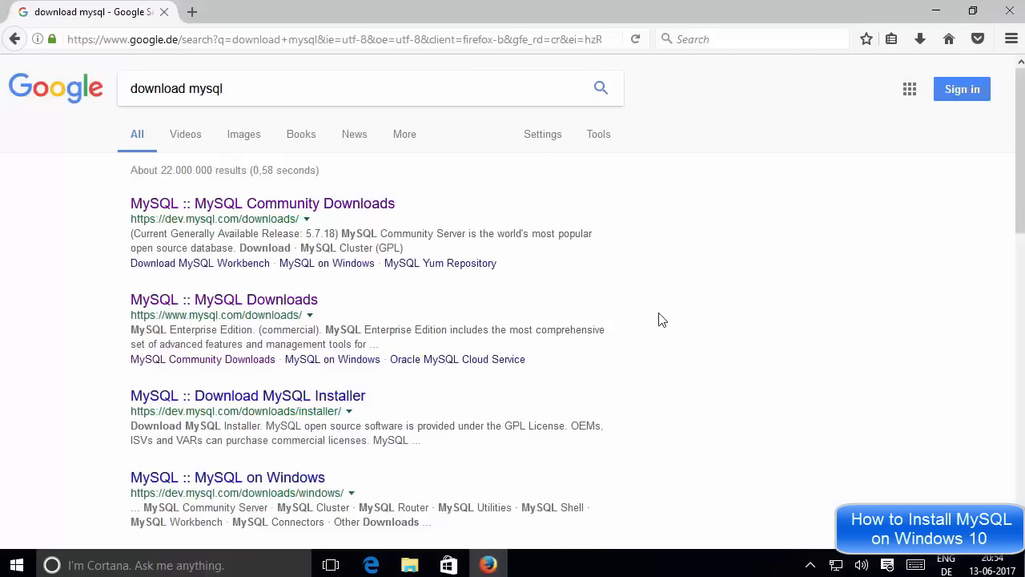
Rerun the 'download mysql' Google search and open 'MySQL :: MySQL Community Downloads' in a background tab.
left_click(235, 88)
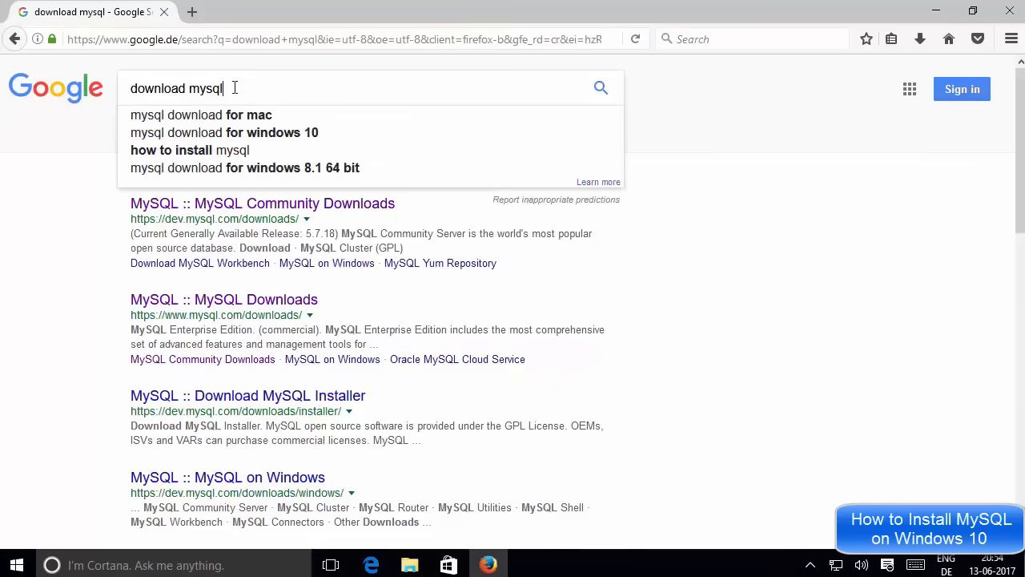
left_click_drag(207, 98, 137, 86)
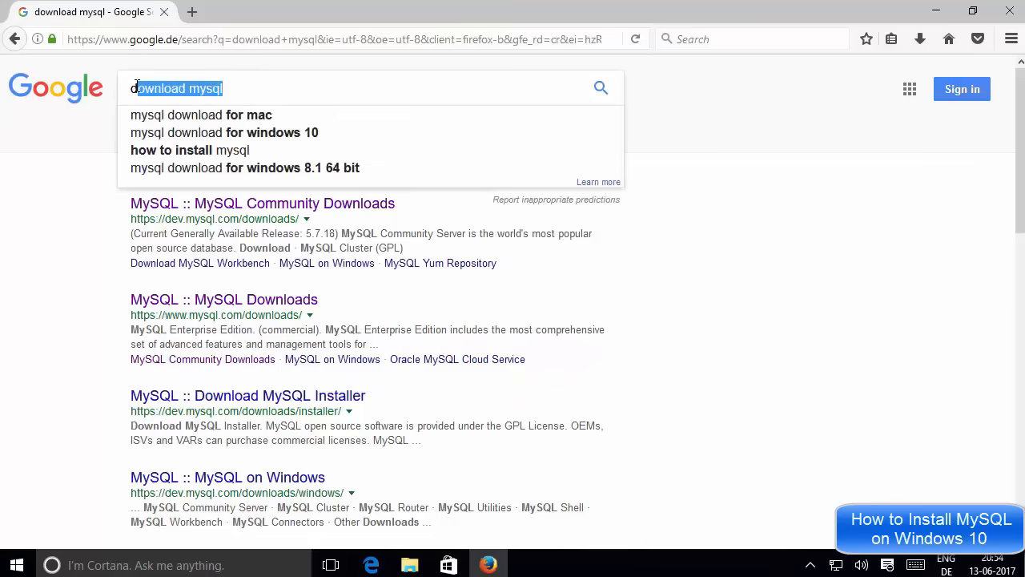
left_click(709, 183)
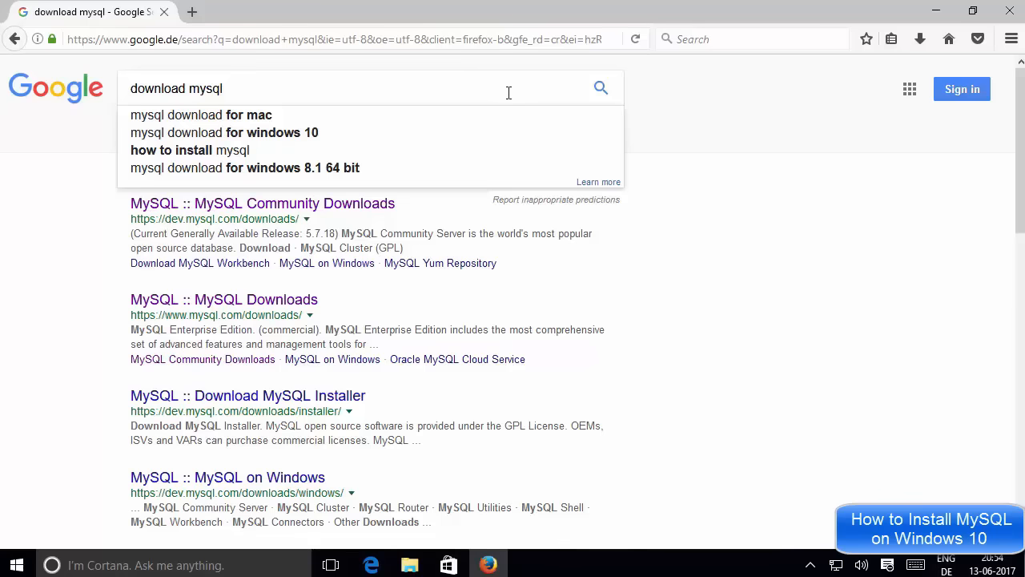
left_click(601, 90)
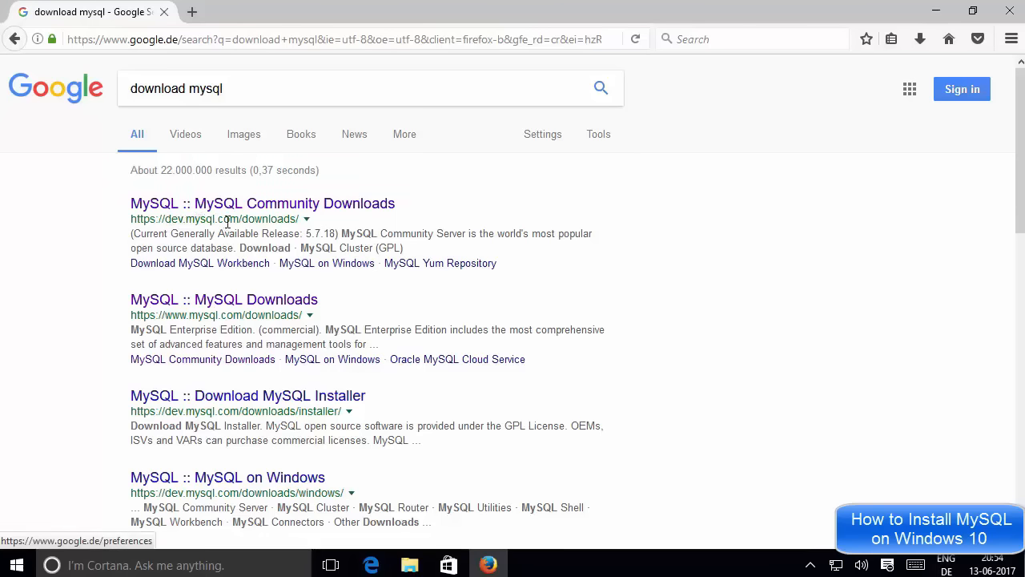
middle_click(280, 211)
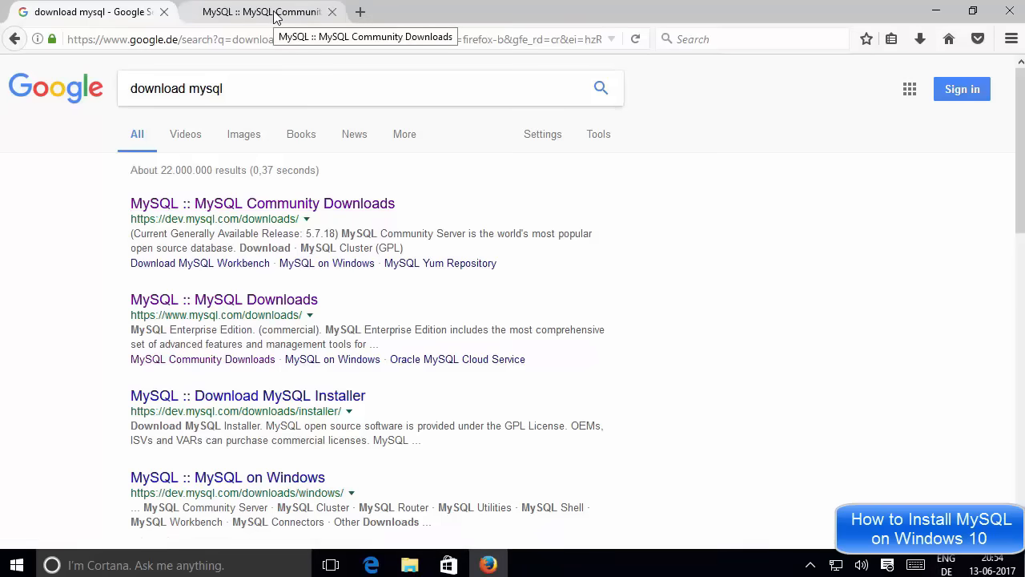
Switch to the MySQL page, go to the mysql.com Downloads page and scroll to MySQL Community Edition.
left_click(274, 17)
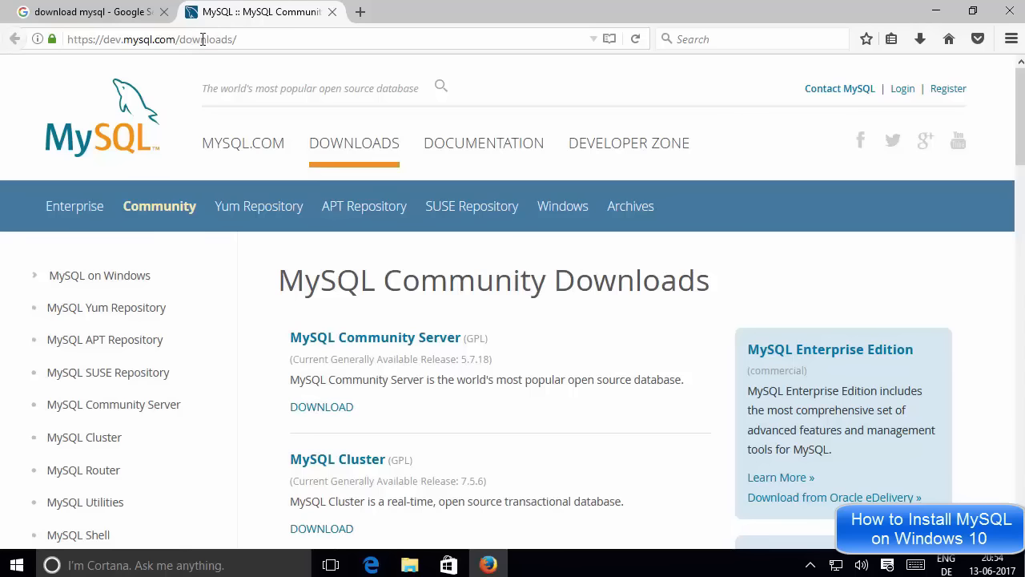
left_click(112, 119)
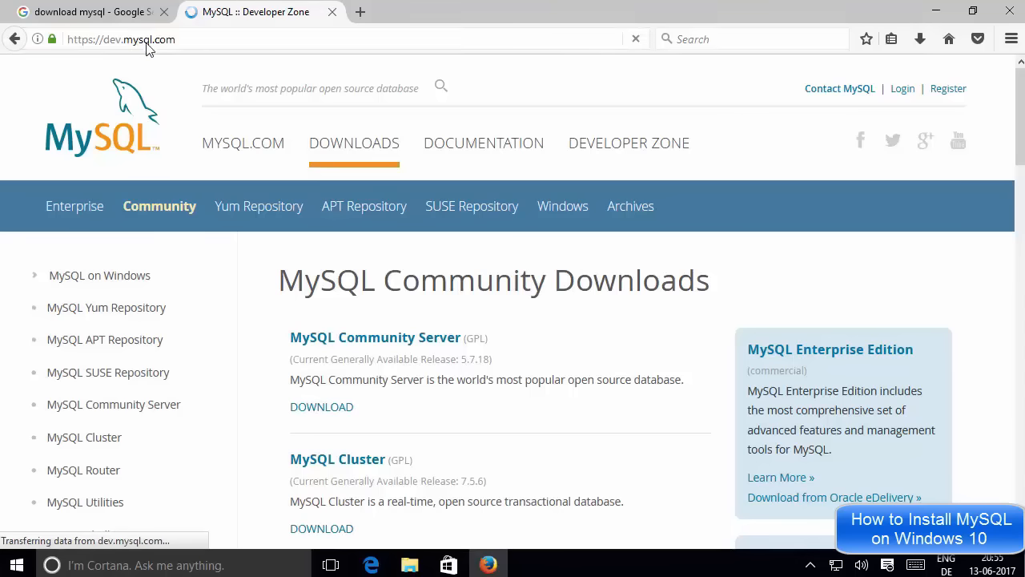
left_click(346, 150)
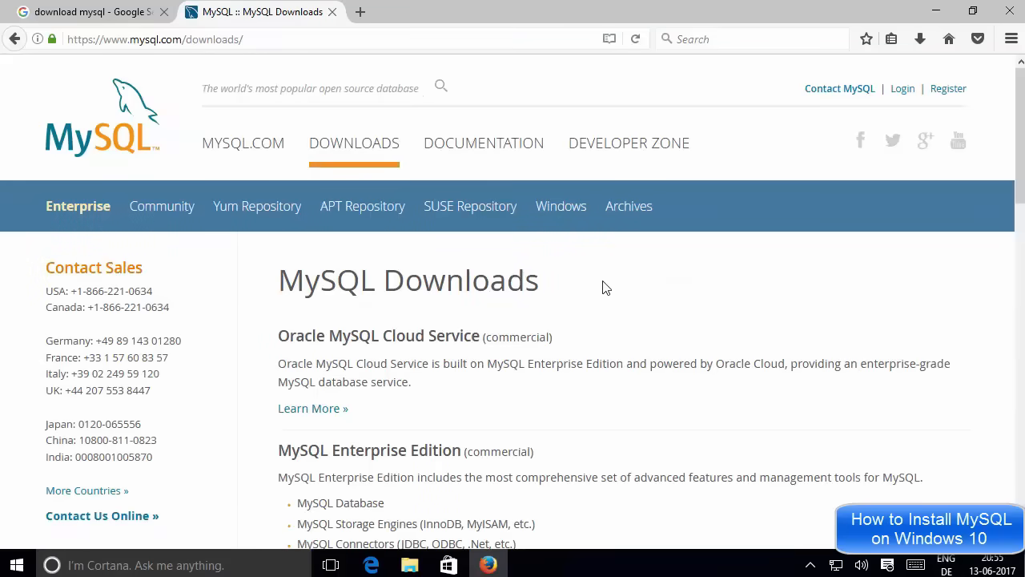
scroll(551, 287, "down", 2)
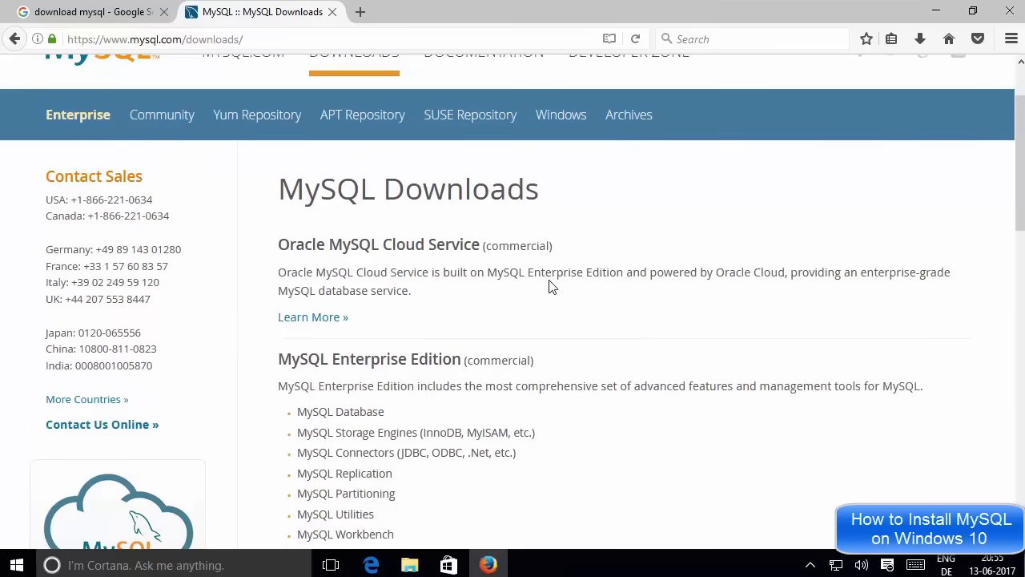
scroll(548, 266, "down", 6)
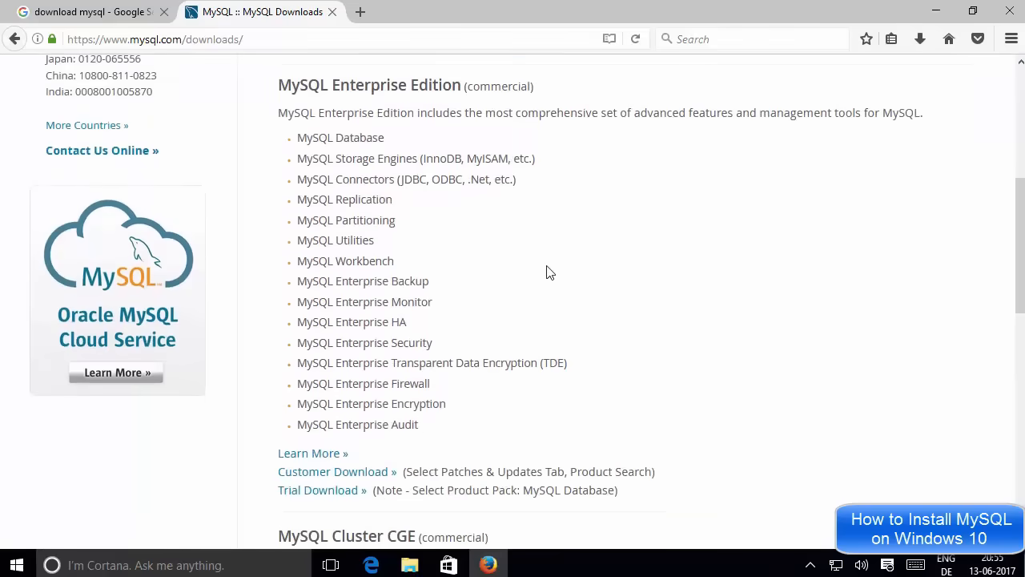
scroll(548, 273, "down", 10)
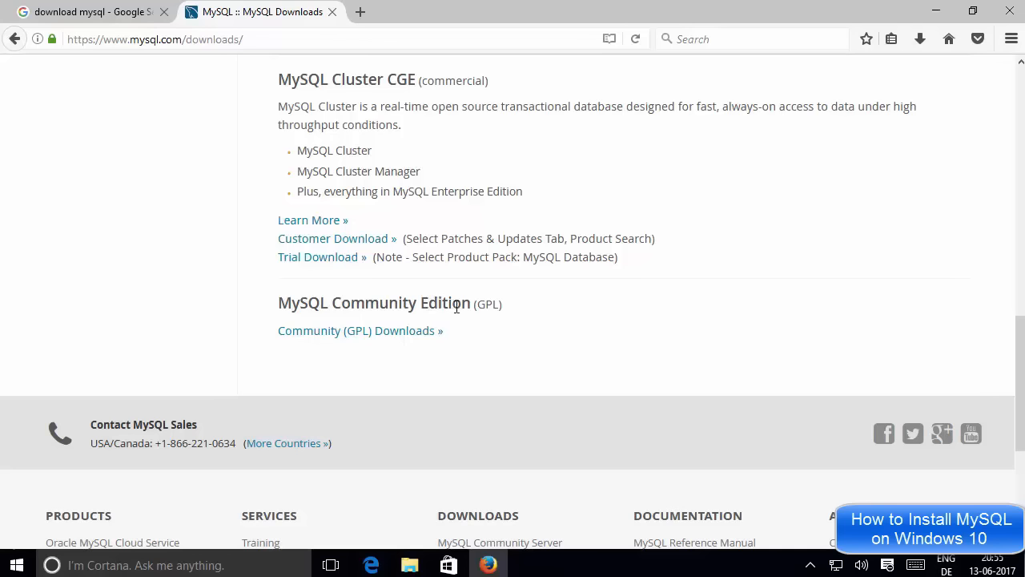
Open Community (GPL) Downloads and browse the Community Server 5.7.18, Cluster, Router and Utilities listings.
left_click(341, 334)
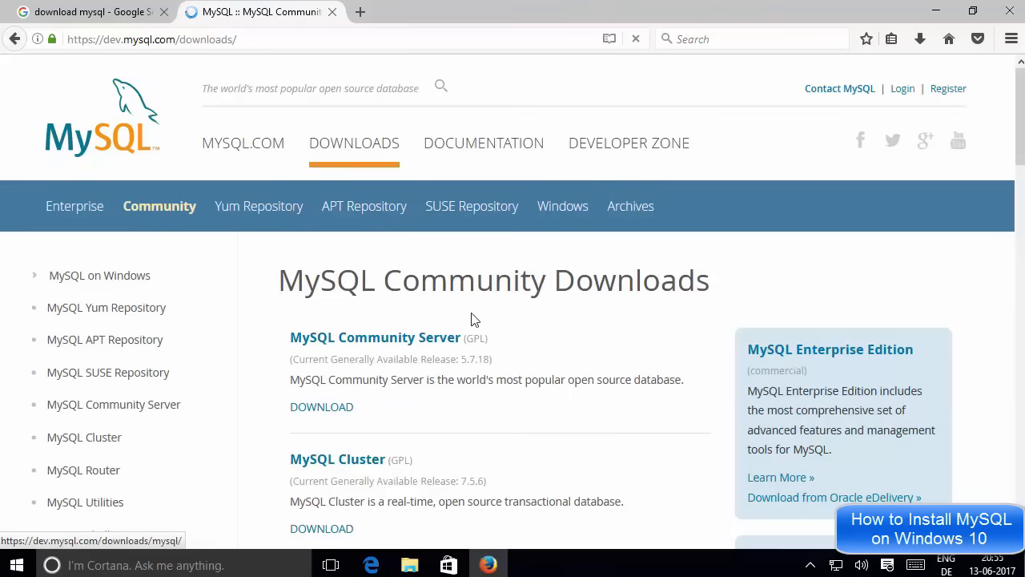
scroll(529, 320, "down", 6)
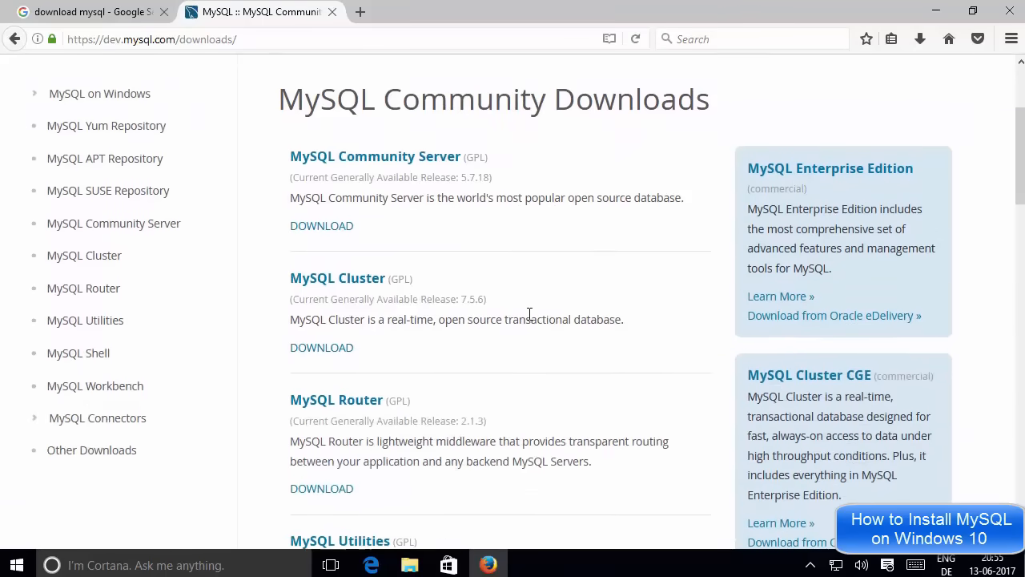
scroll(529, 321, "up", 5)
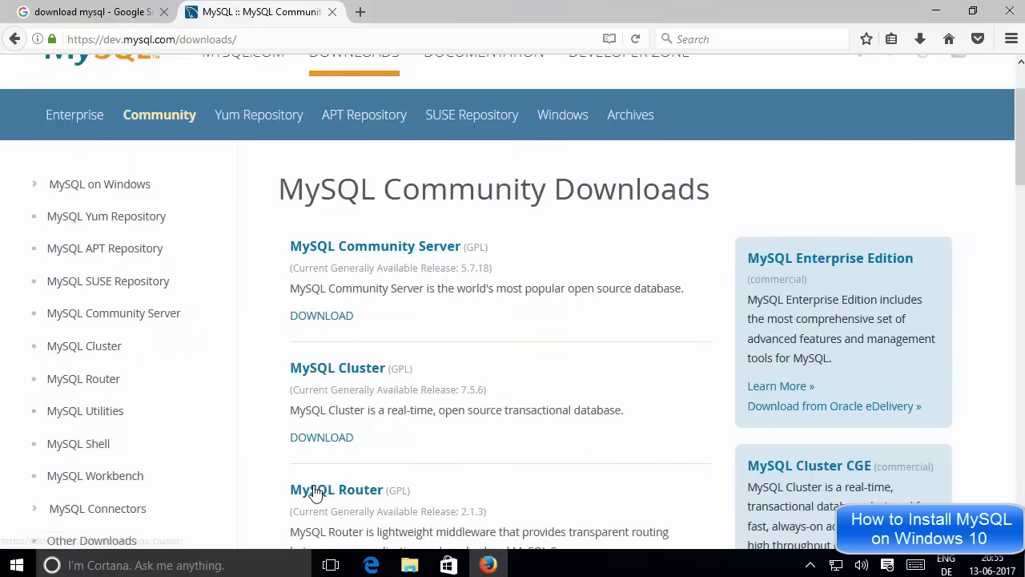
scroll(459, 461, "down", 2)
scroll(459, 462, "down", 3)
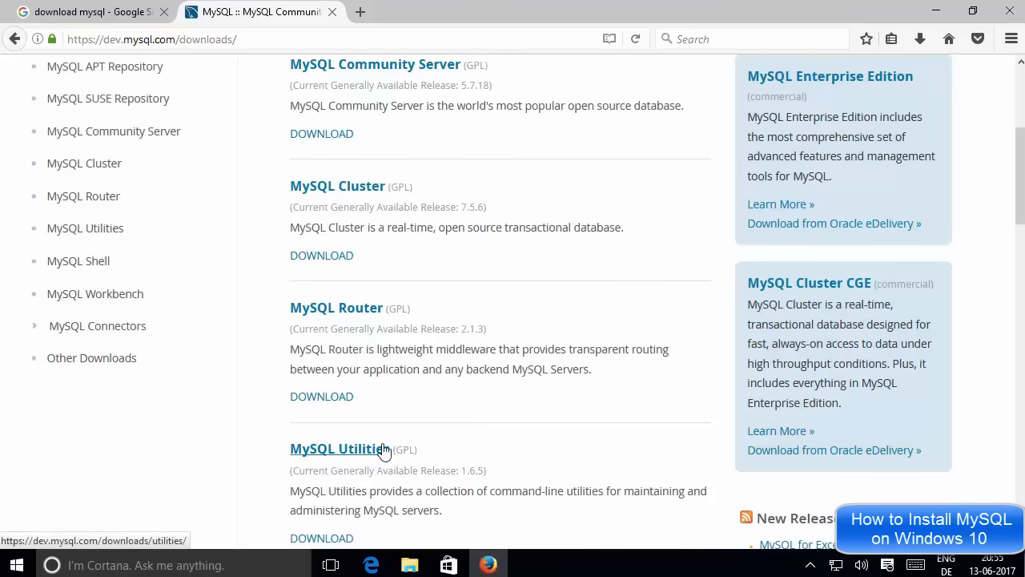
scroll(355, 449, "up", 4)
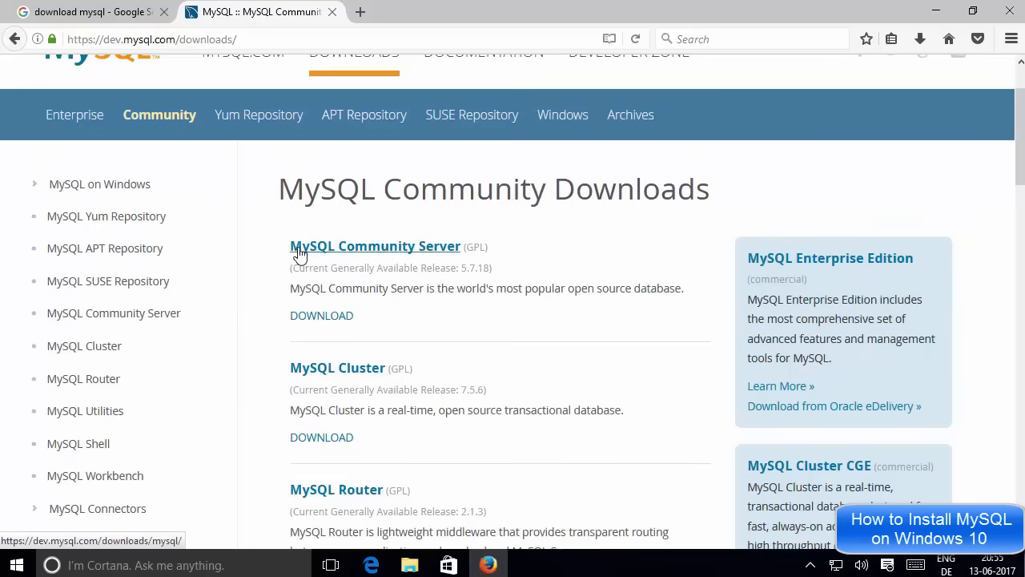
Open the MySQL Community Server download page, keeping Microsoft Windows with All OS versions.
left_click(368, 250)
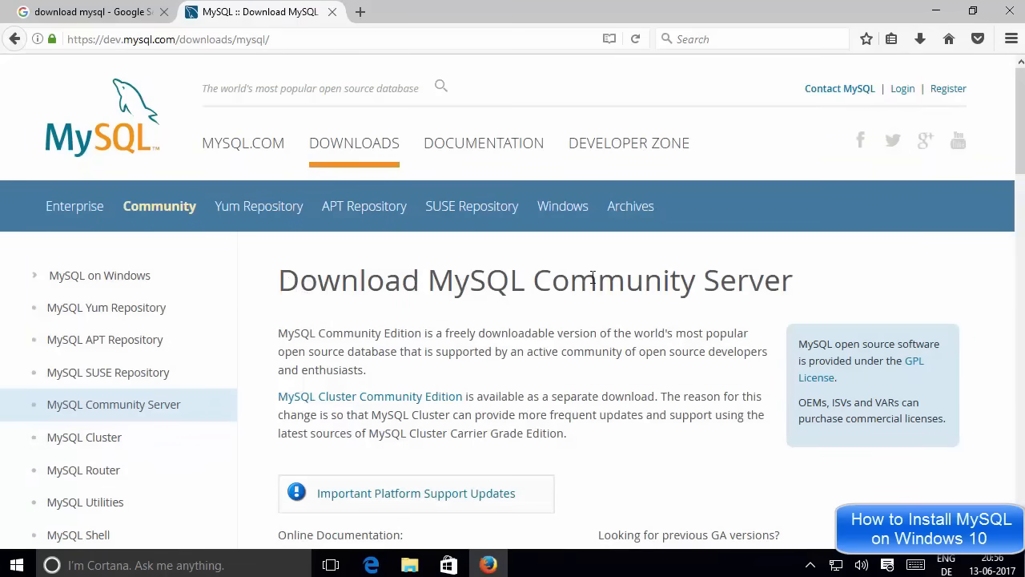
scroll(540, 335, "down", 5)
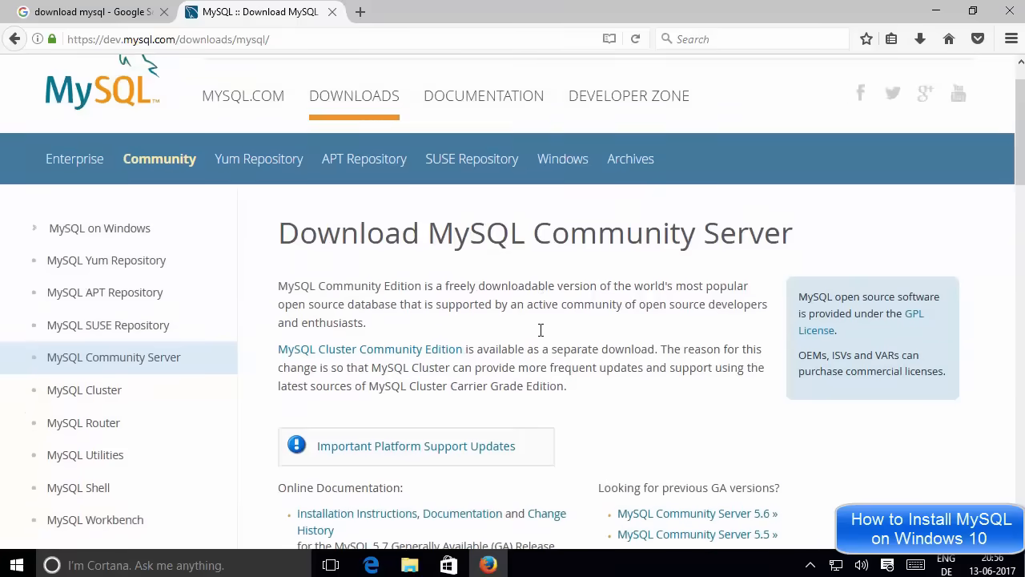
scroll(541, 335, "down", 3)
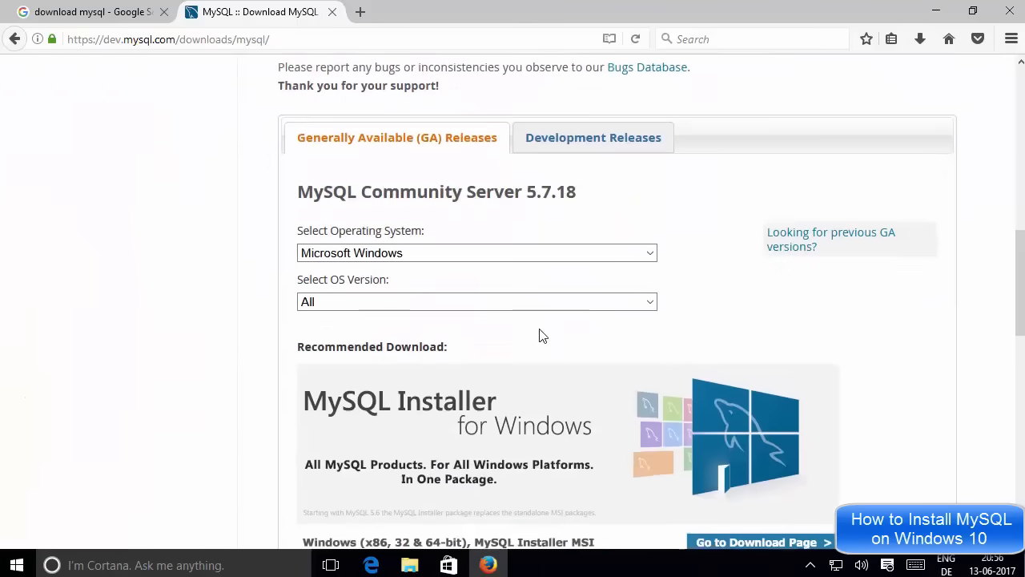
scroll(541, 337, "down", 1)
scroll(541, 335, "up", 1)
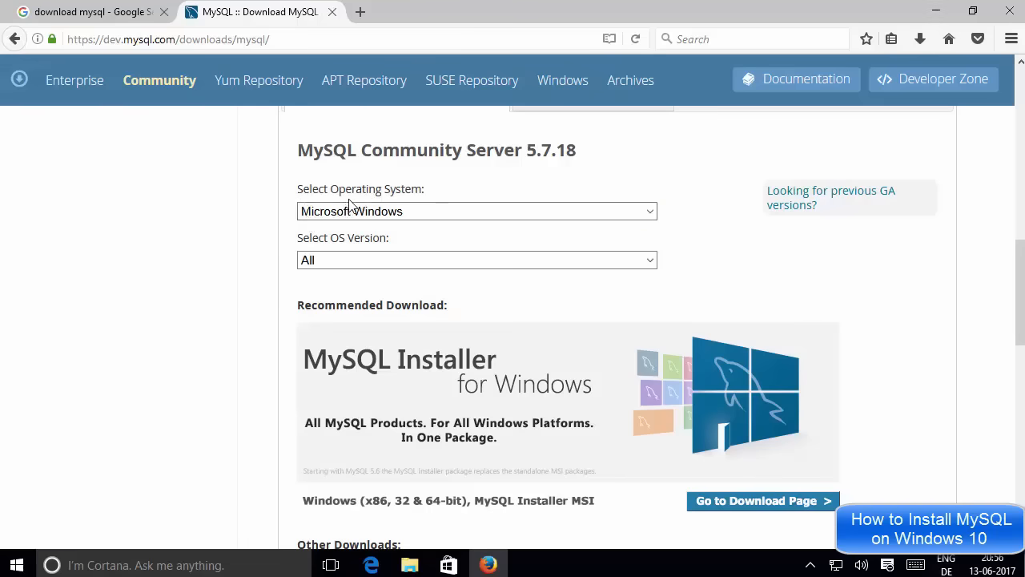
left_click(358, 214)
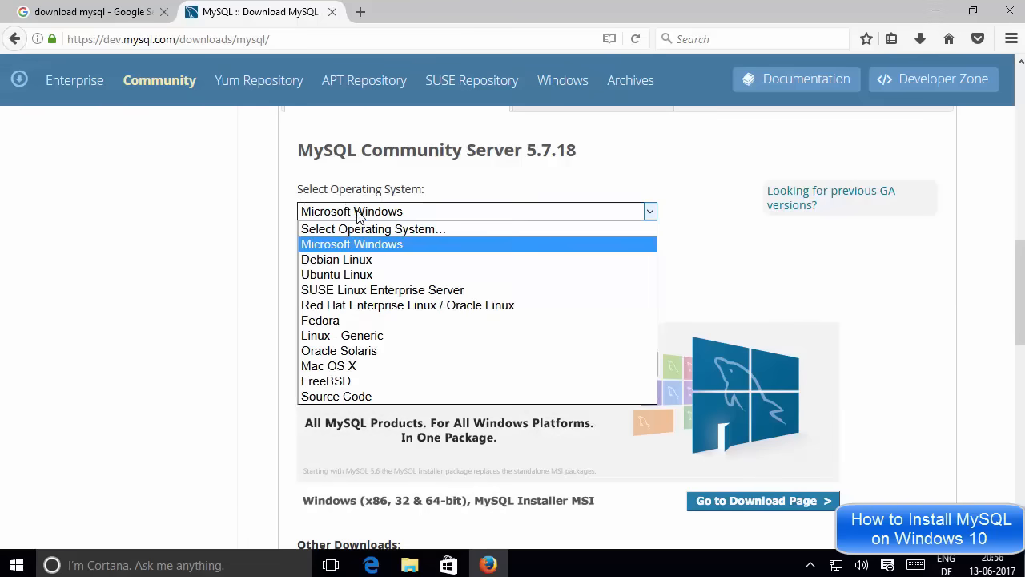
left_click(340, 249)
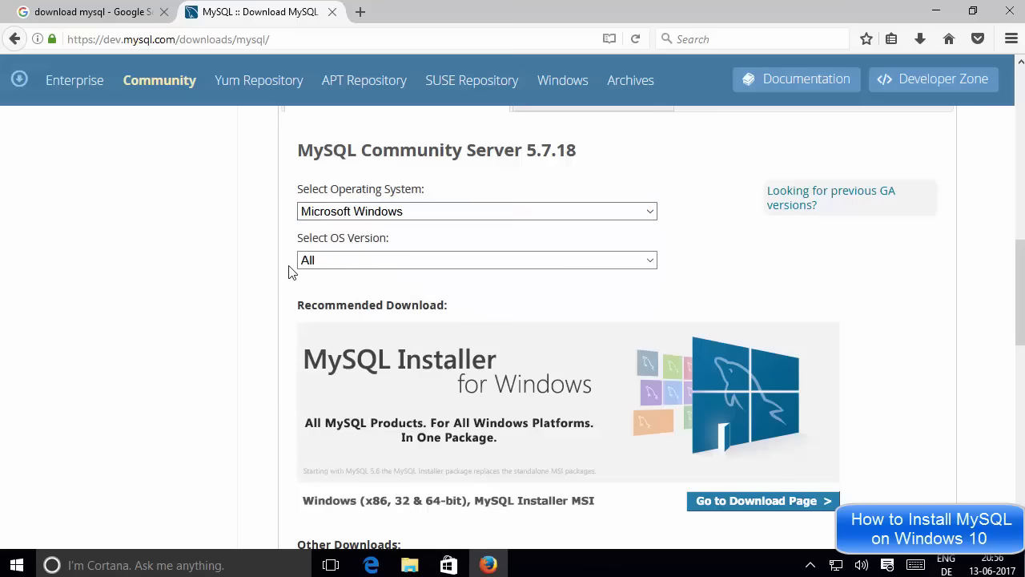
left_click(336, 261)
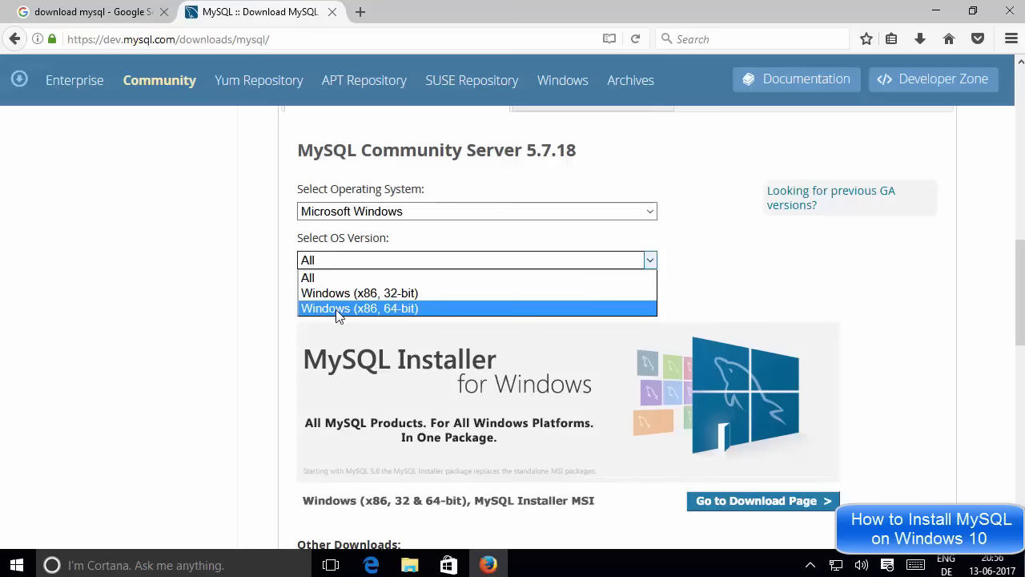
left_click(282, 304)
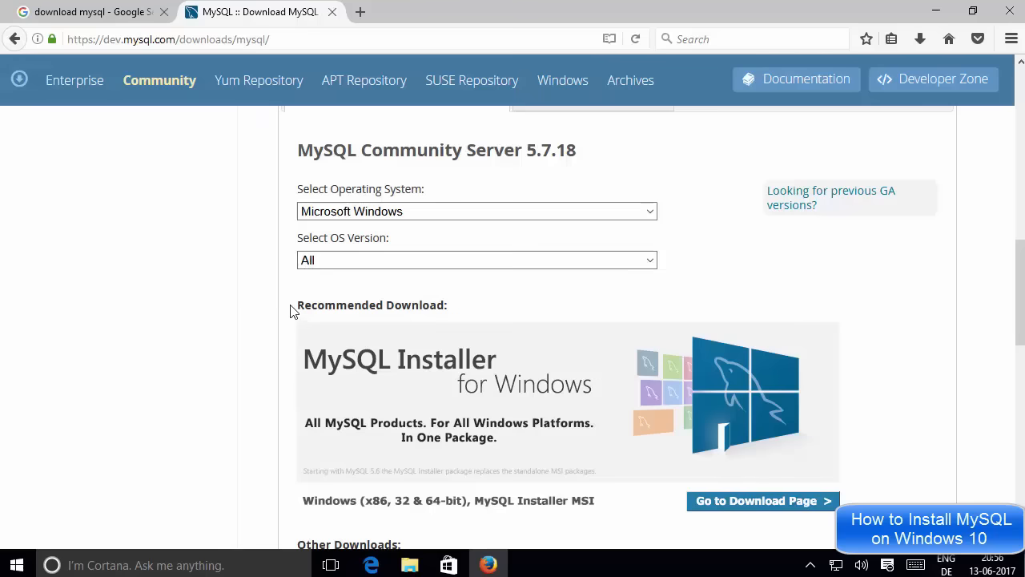
Scroll down to Other Downloads, then back up to the MySQL Installer for Windows banner.
scroll(293, 311, "down", 2)
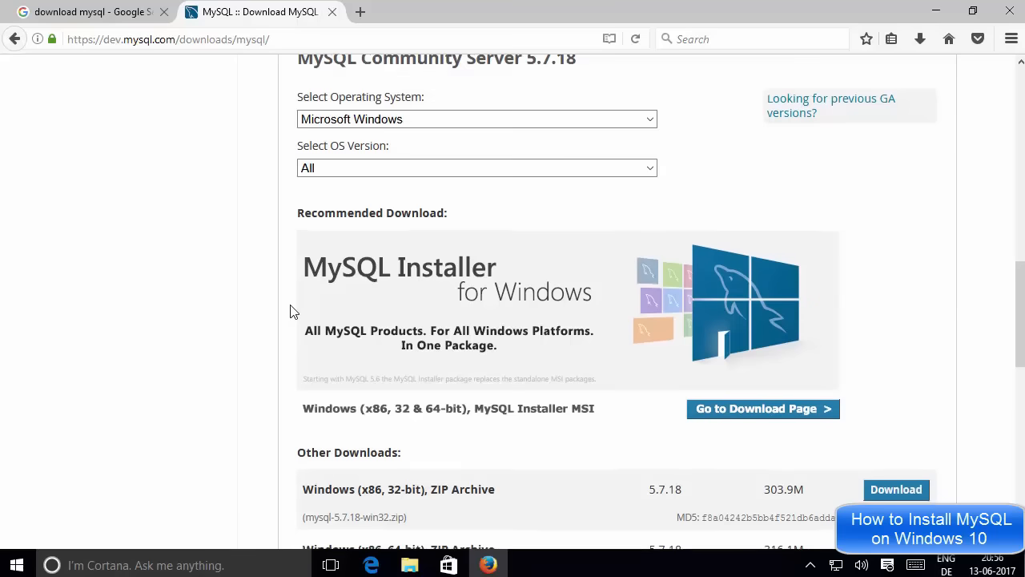
scroll(293, 311, "down", 2)
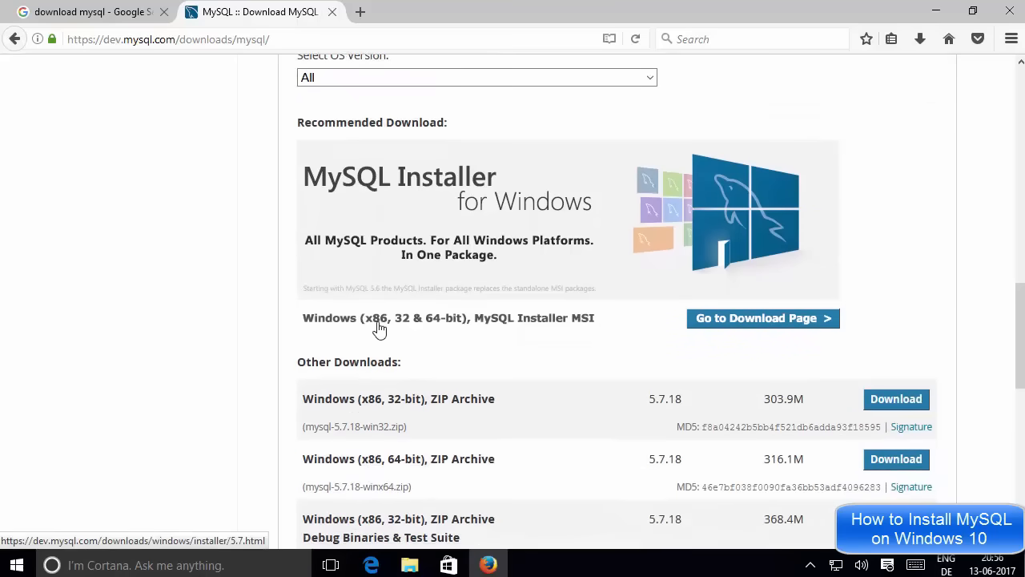
scroll(360, 334, "down", 2)
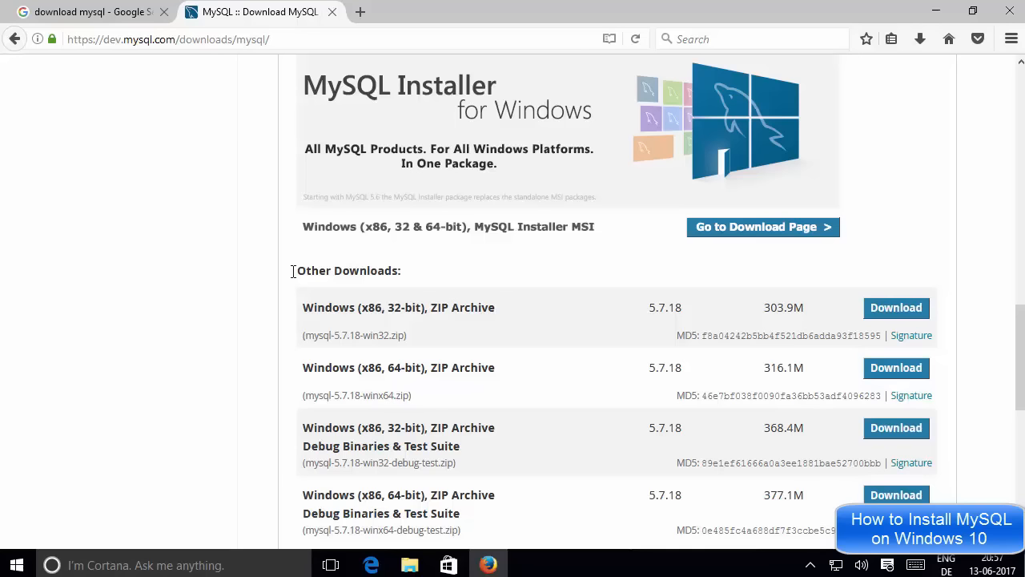
left_click_drag(293, 275, 417, 277)
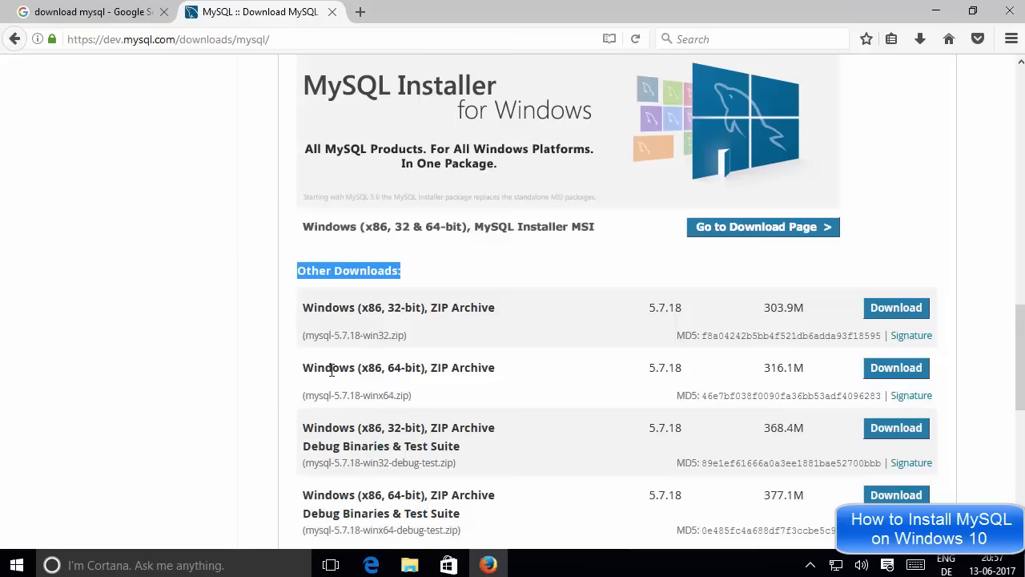
scroll(570, 371, "down", 2)
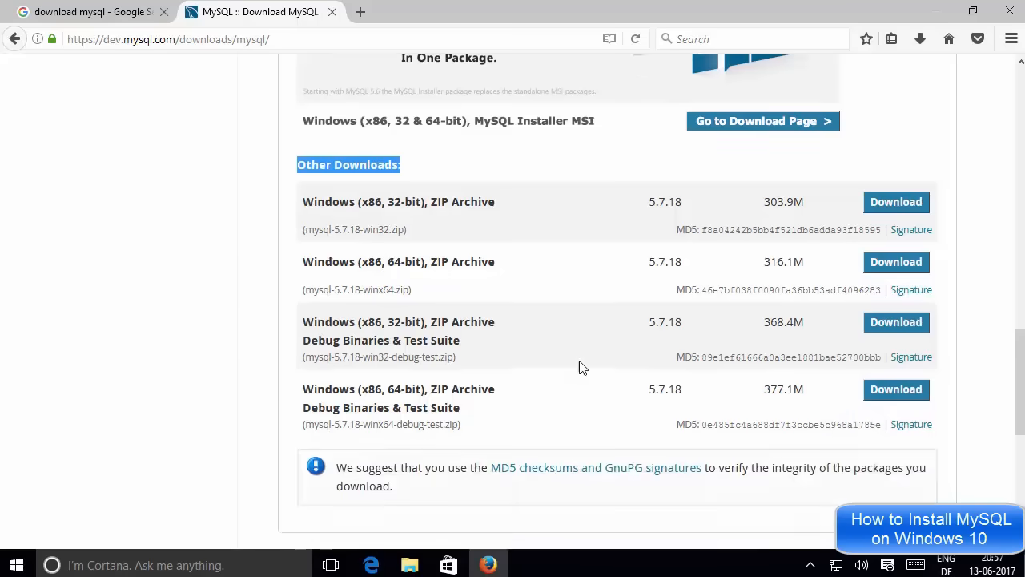
scroll(579, 366, "up", 1)
scroll(582, 366, "up", 3)
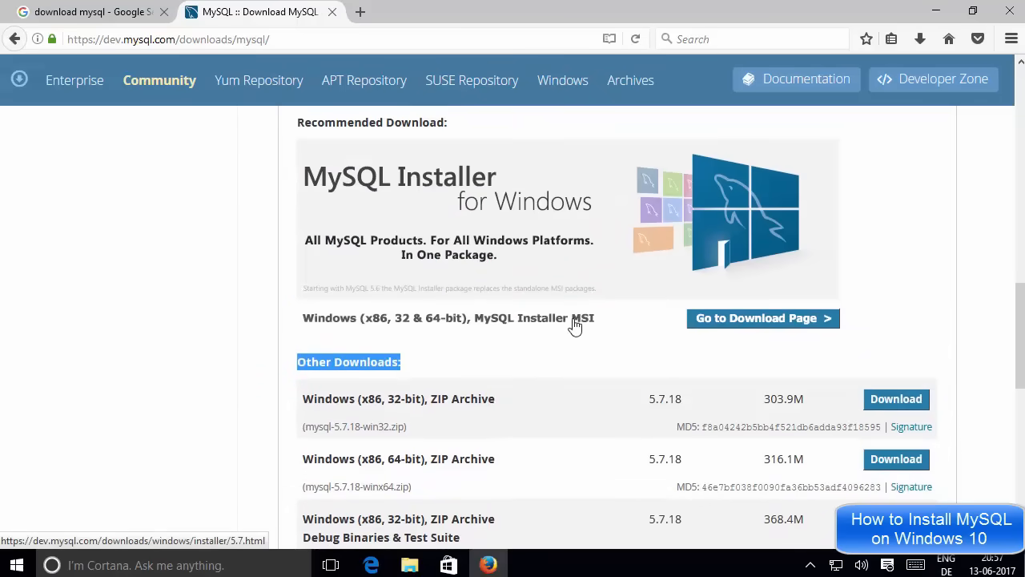
Open the MySQL Installer download page and inspect the 18.5M web-community installer under GA Releases.
left_click(750, 326)
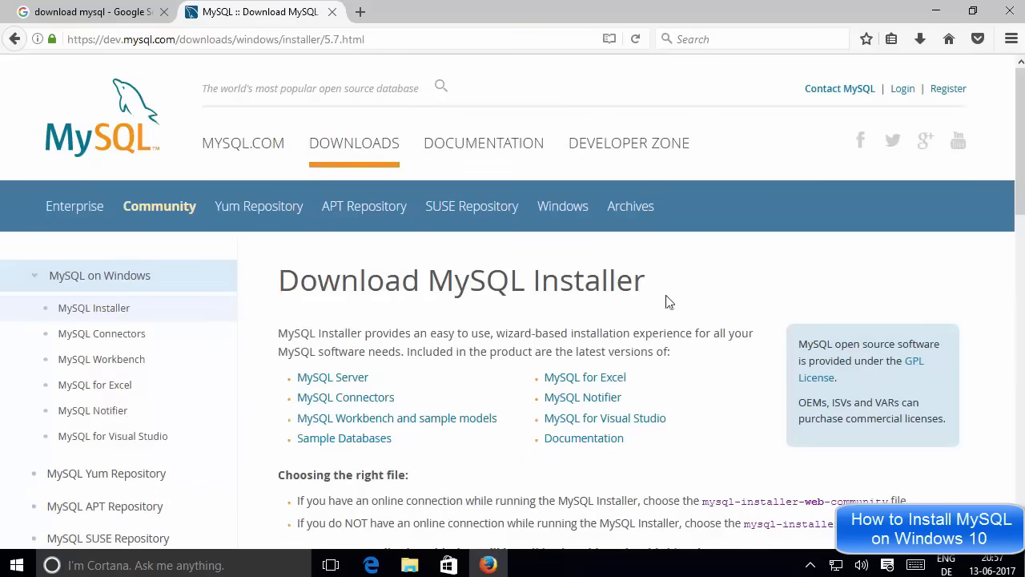
scroll(669, 296, "down", 4)
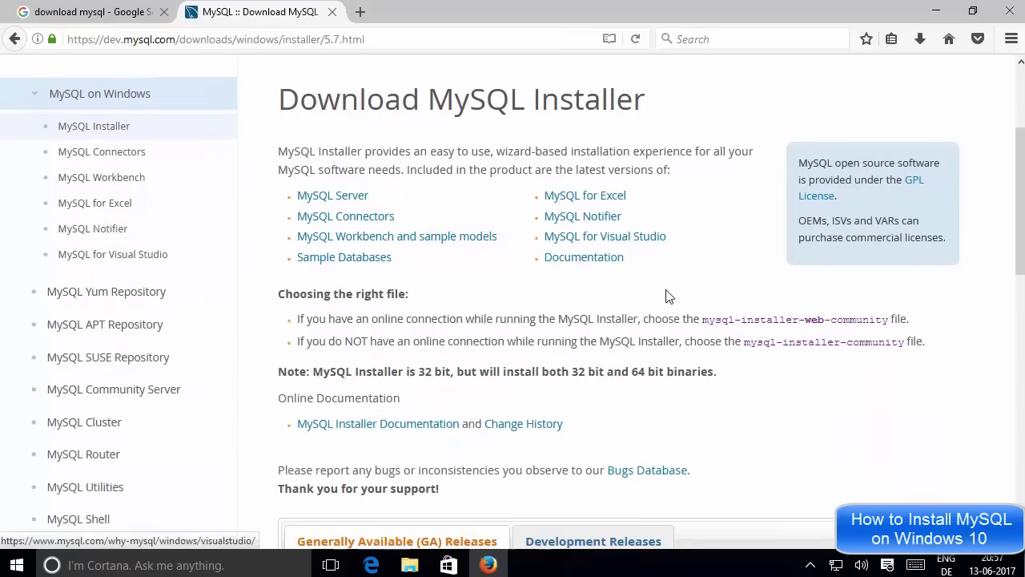
scroll(669, 296, "down", 2)
scroll(668, 296, "down", 4)
scroll(669, 296, "down", 2)
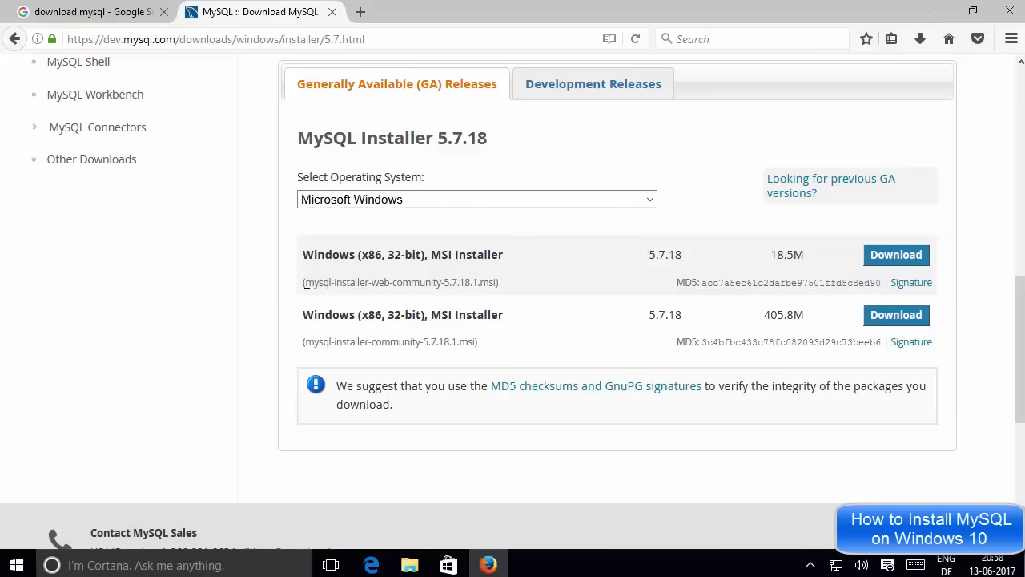
left_click_drag(305, 282, 421, 278)
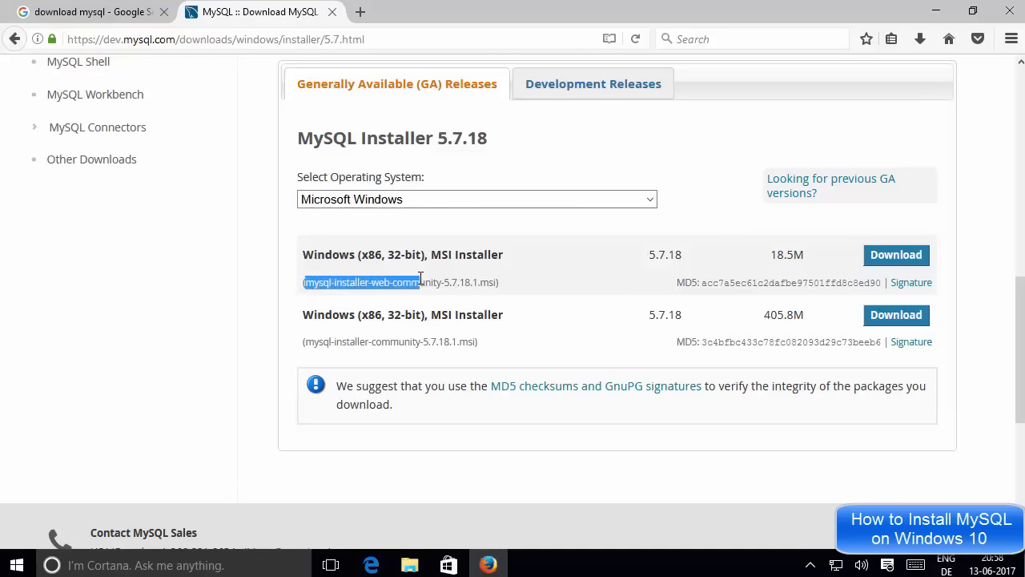
triple_click(418, 285)
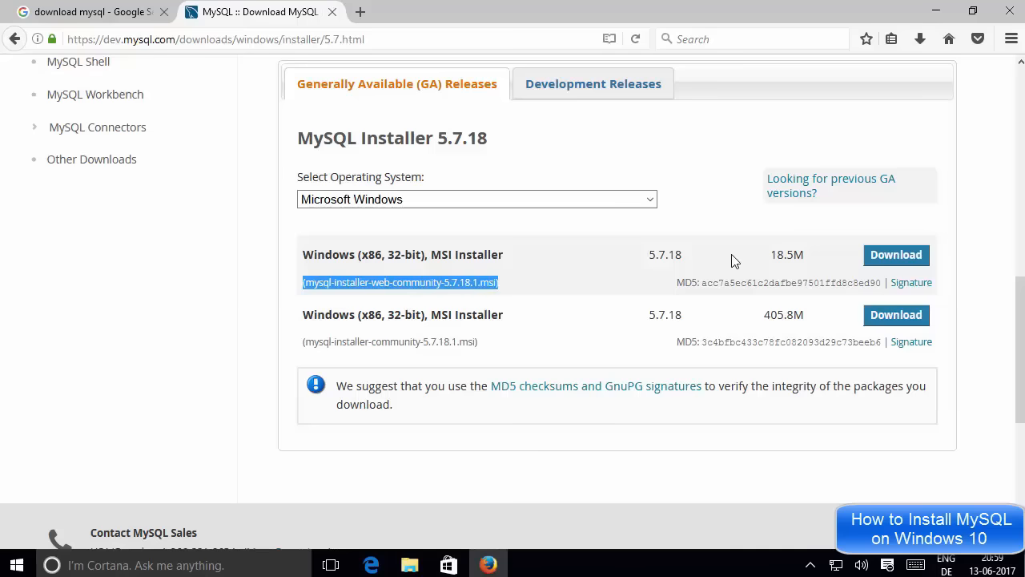
left_click_drag(810, 256, 774, 251)
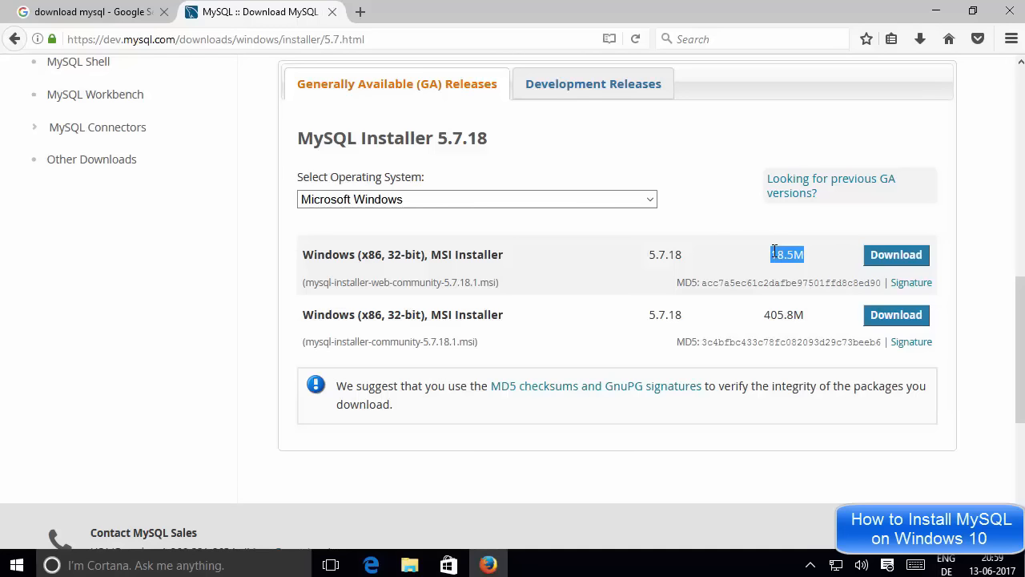
left_click(818, 264)
Inspect the second row, the 405.8M full community installer for 5.7.18.
key("Tab")
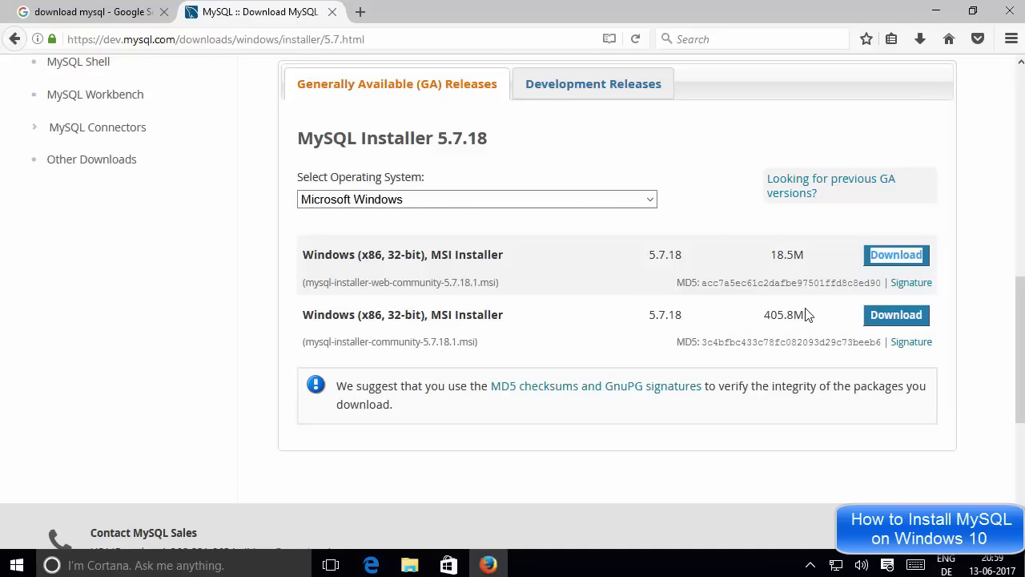
left_click(782, 312)
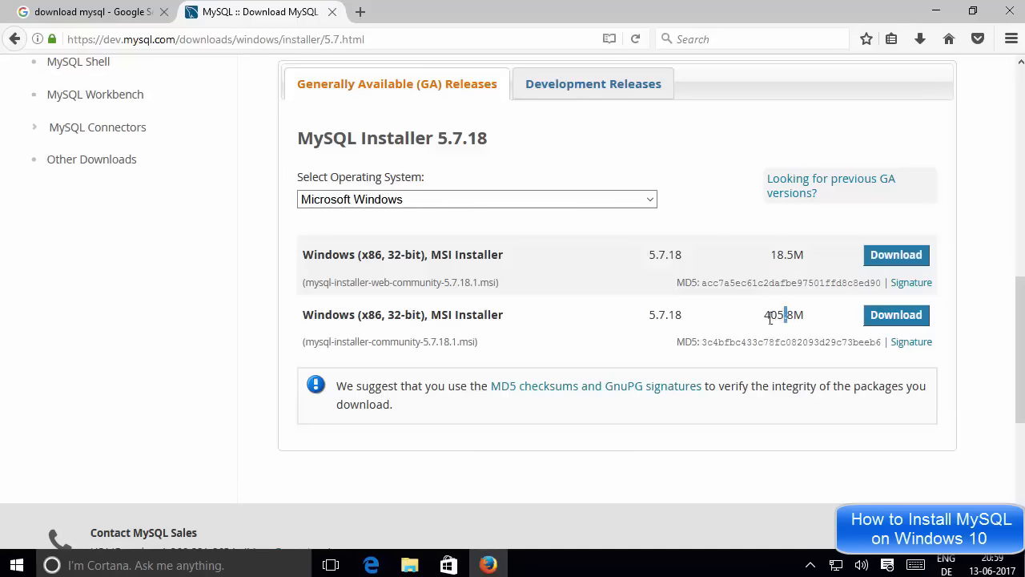
double_click(797, 314)
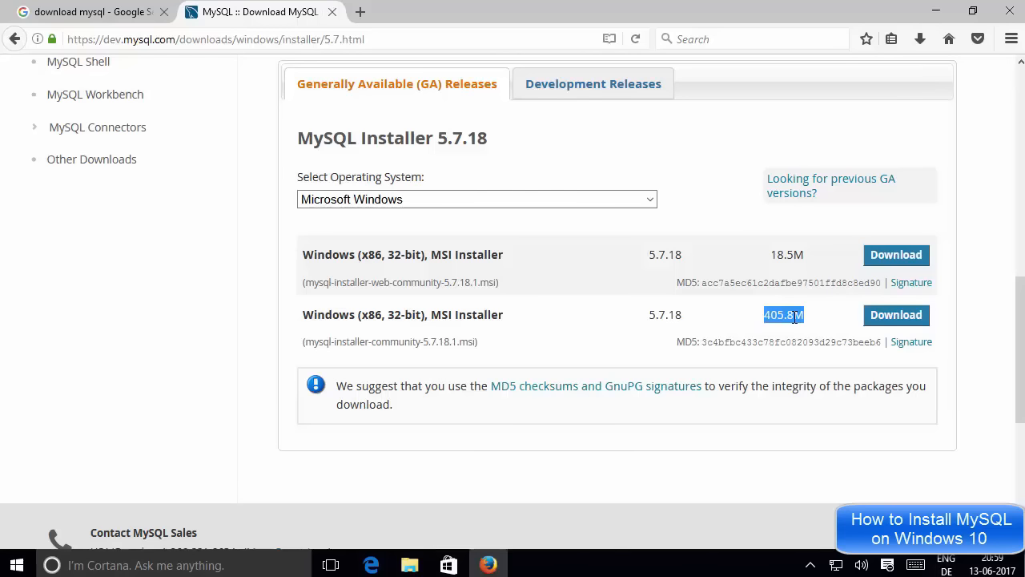
left_click_drag(303, 315, 811, 318)
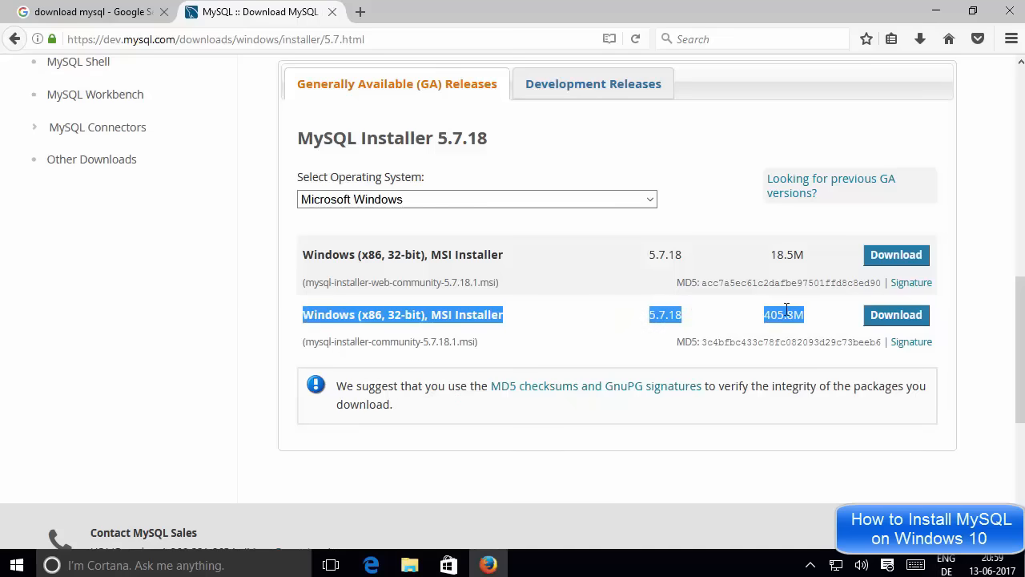
left_click_drag(767, 318, 803, 315)
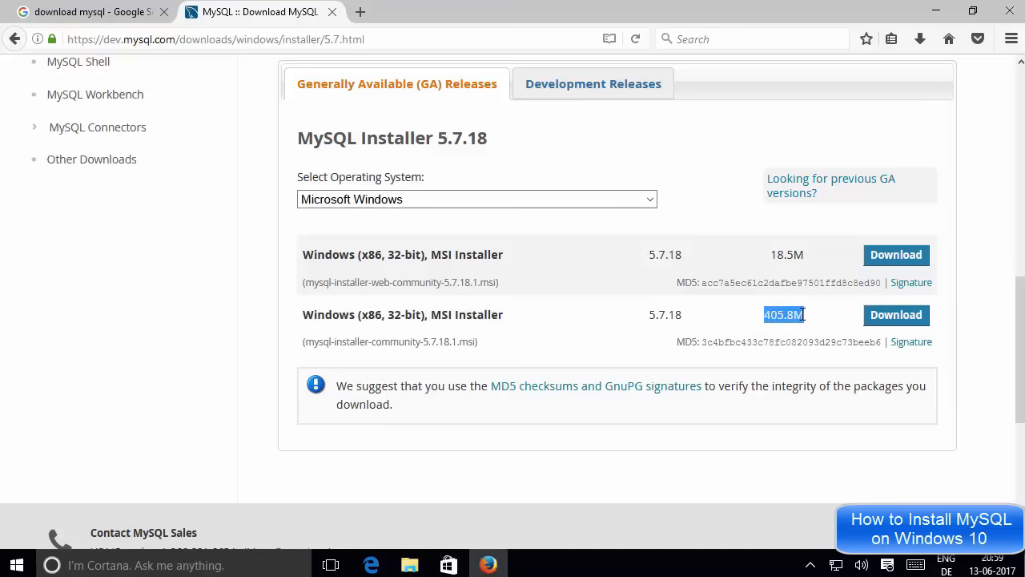
left_click(804, 314)
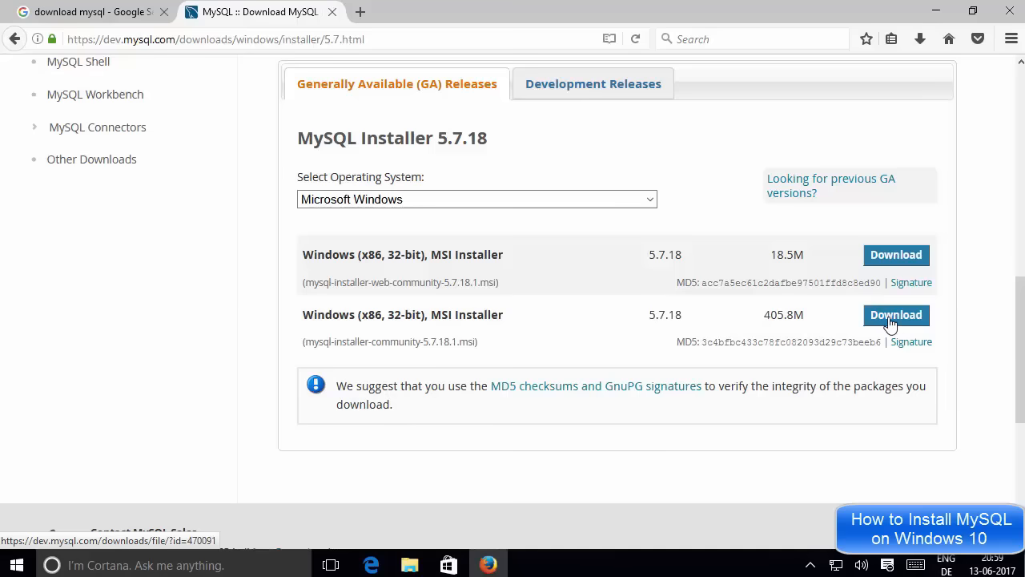
Download the 405.8M full installer and find the 'No thanks, just start my download.' link.
left_click(895, 320)
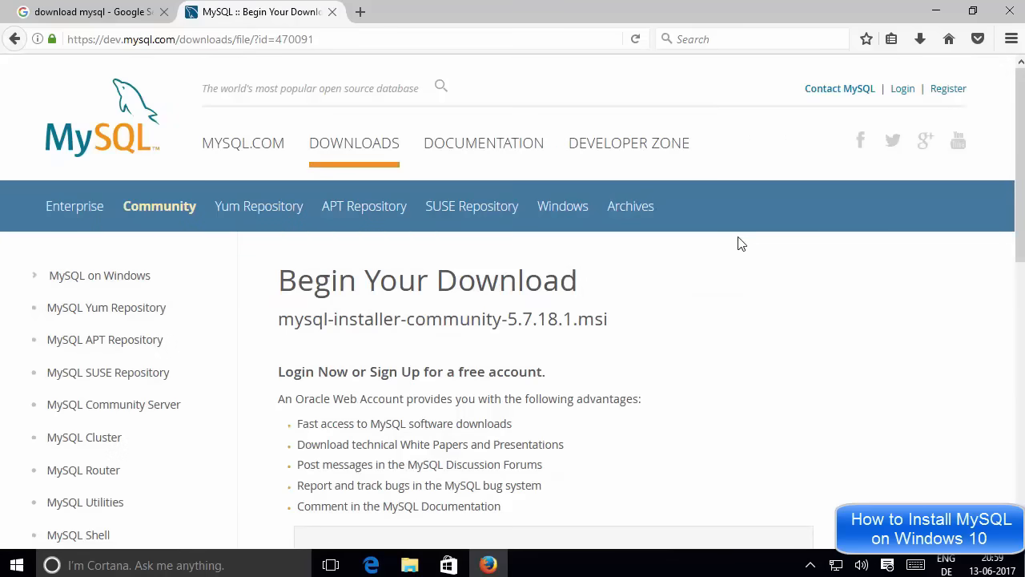
scroll(741, 243, "down", 5)
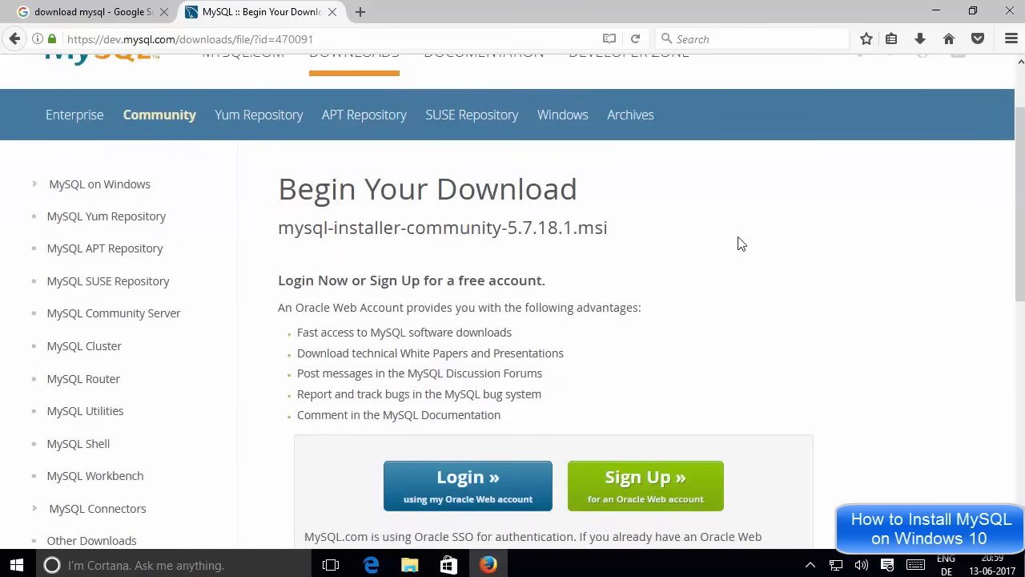
scroll(738, 242, "down", 5)
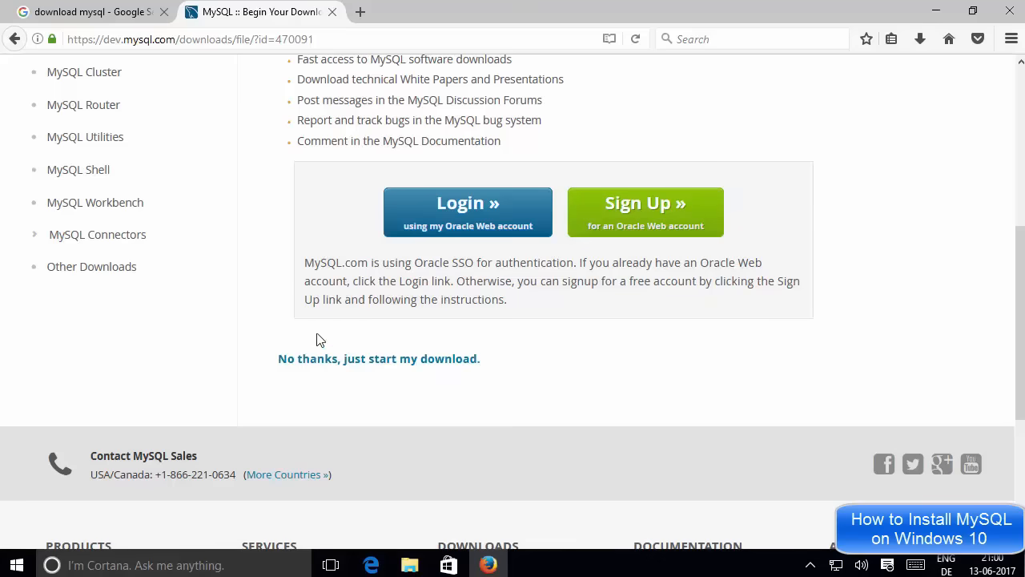
left_click_drag(275, 359, 496, 364)
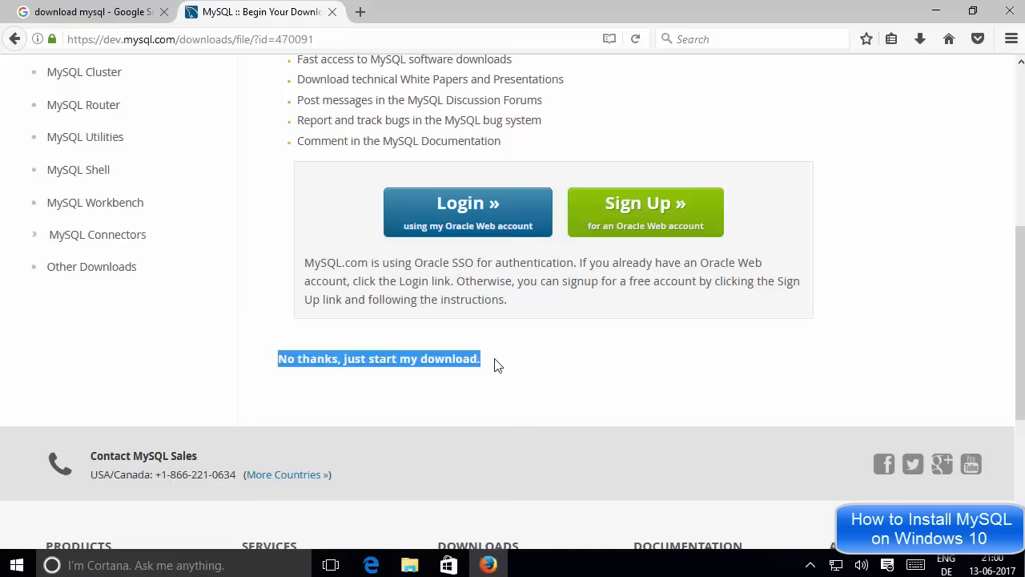
left_click(382, 379)
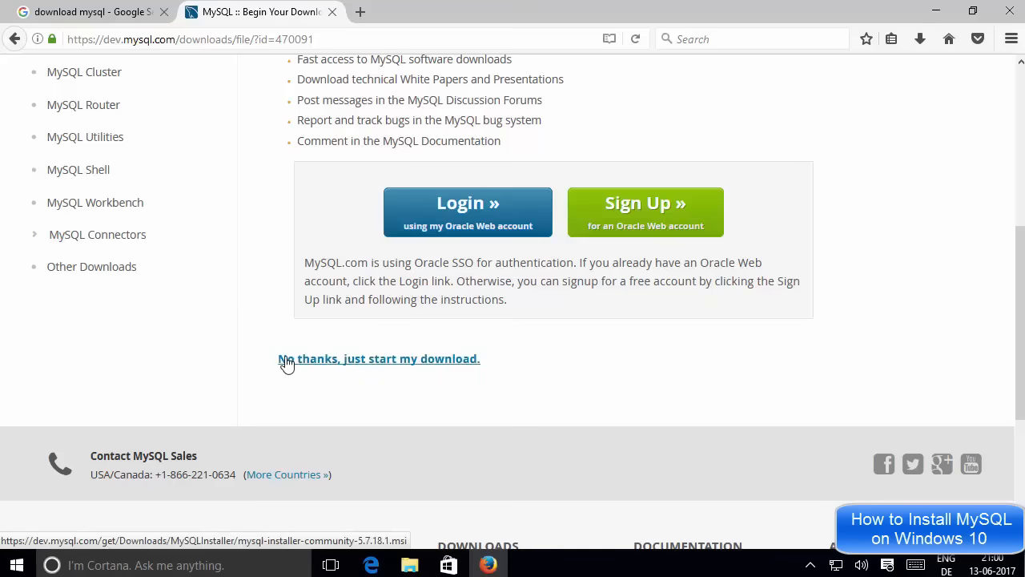
Skip login and save mysql-installer-community-5.7.18.1.msi (406 MB) to disk.
left_click(395, 361)
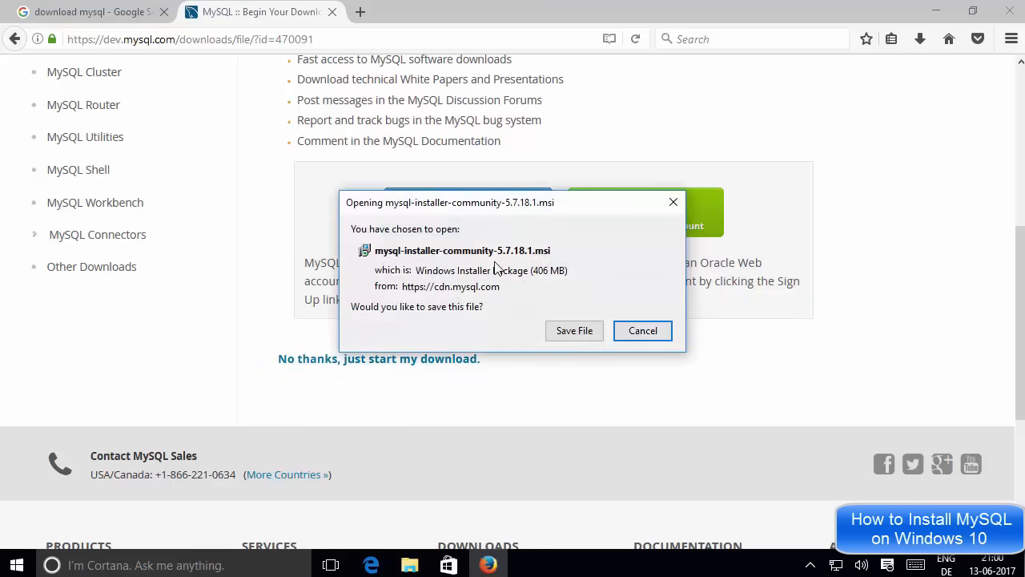
left_click_drag(536, 275, 562, 274)
left_click(566, 274)
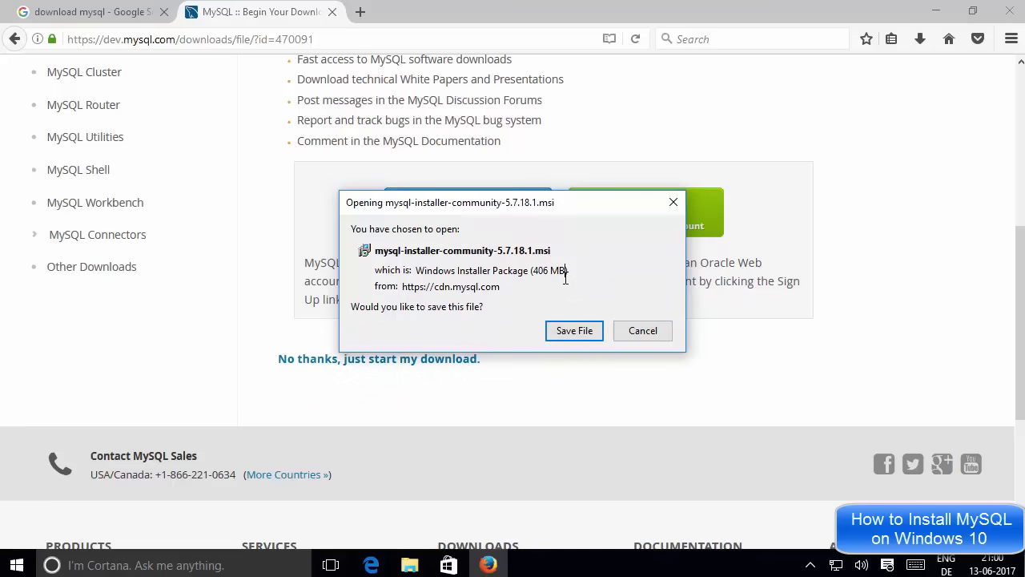
left_click(565, 334)
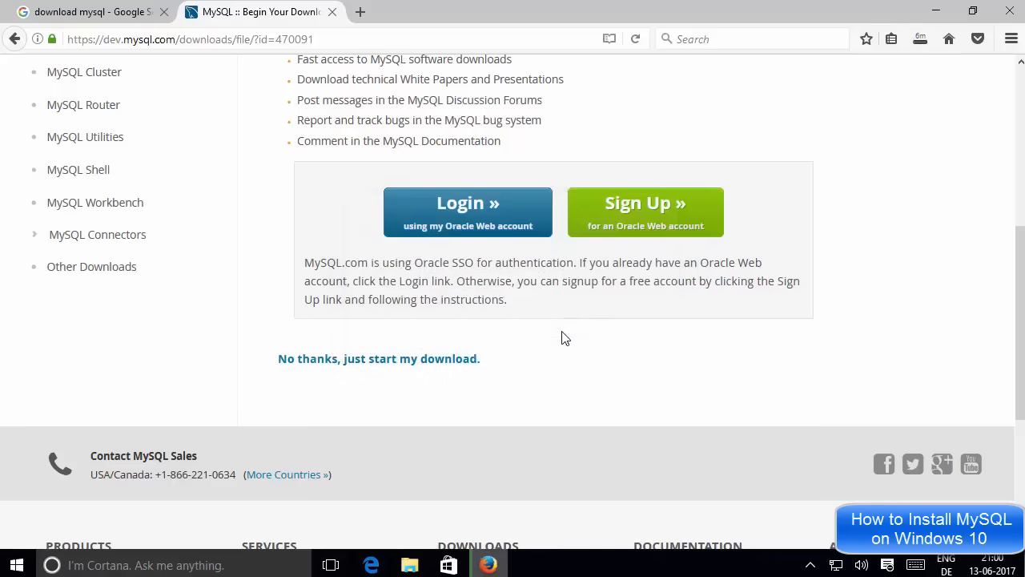
Cancel the running installer download from the Downloads panel and minimize Firefox.
left_click(919, 45)
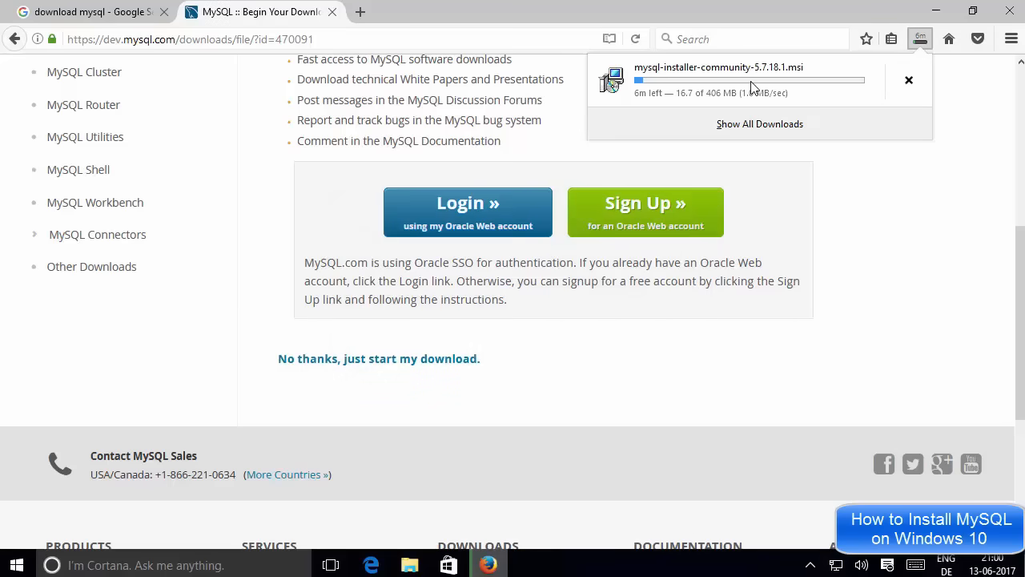
left_click(860, 210)
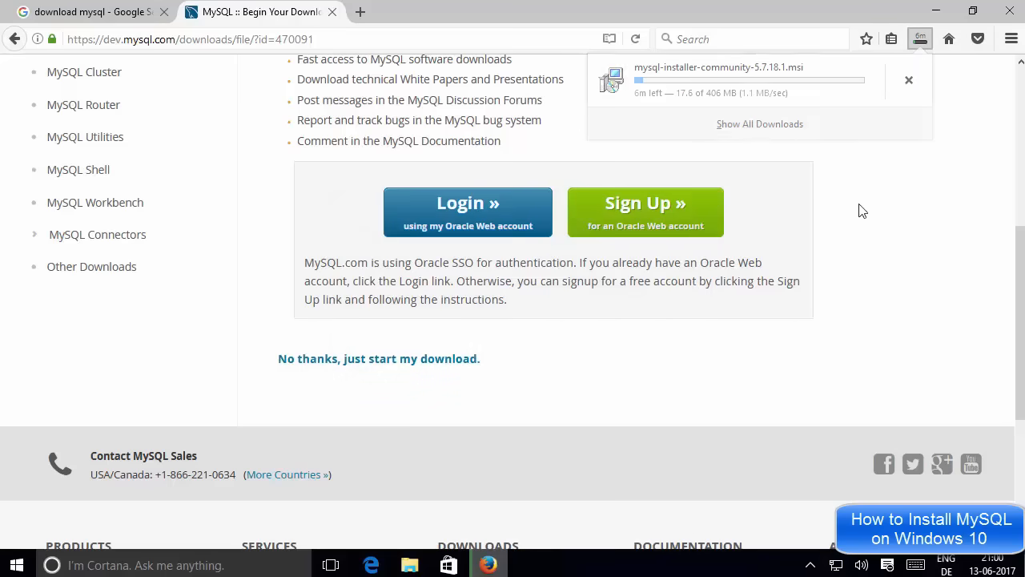
left_click(921, 42)
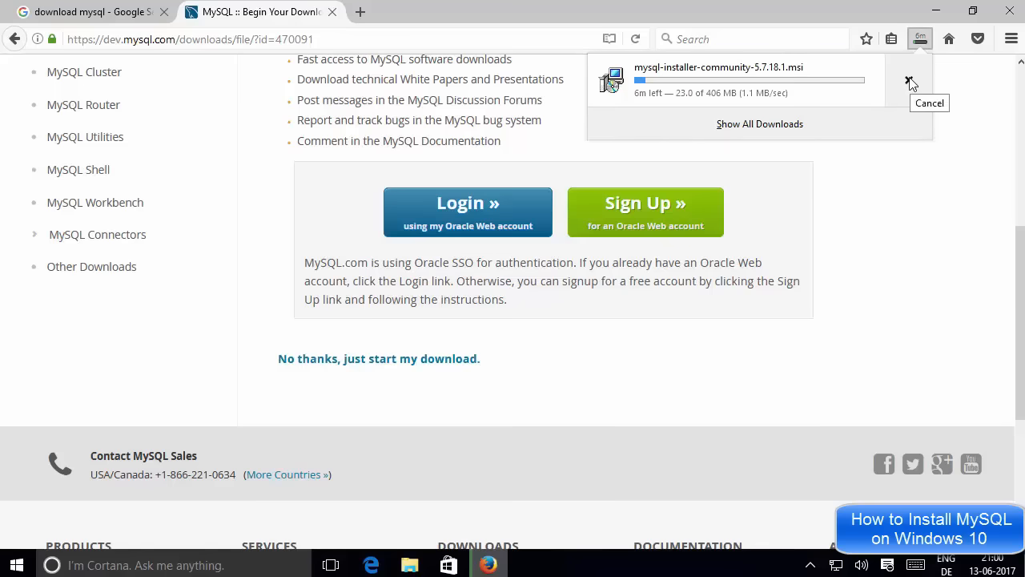
left_click(909, 82)
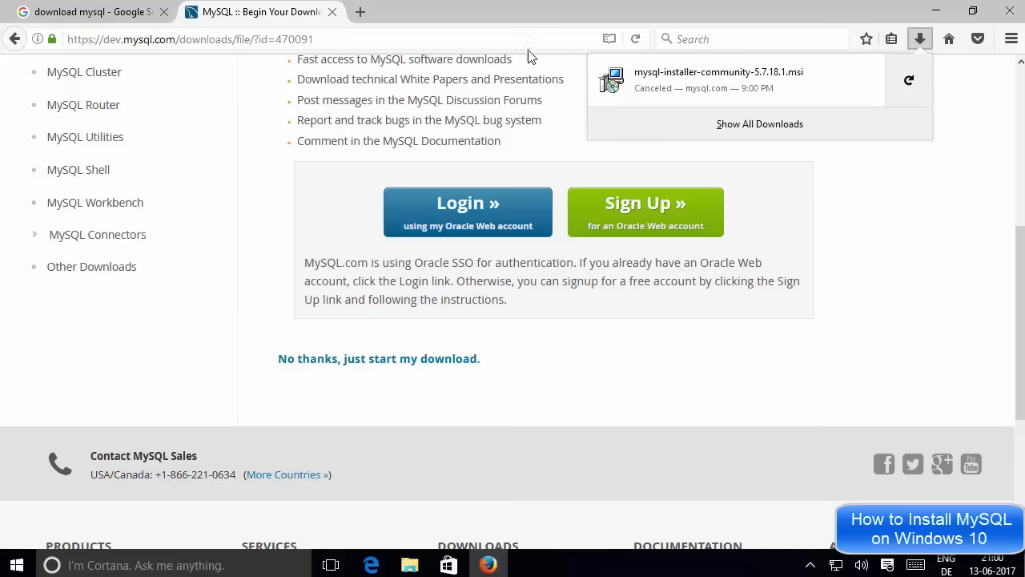
left_click(934, 11)
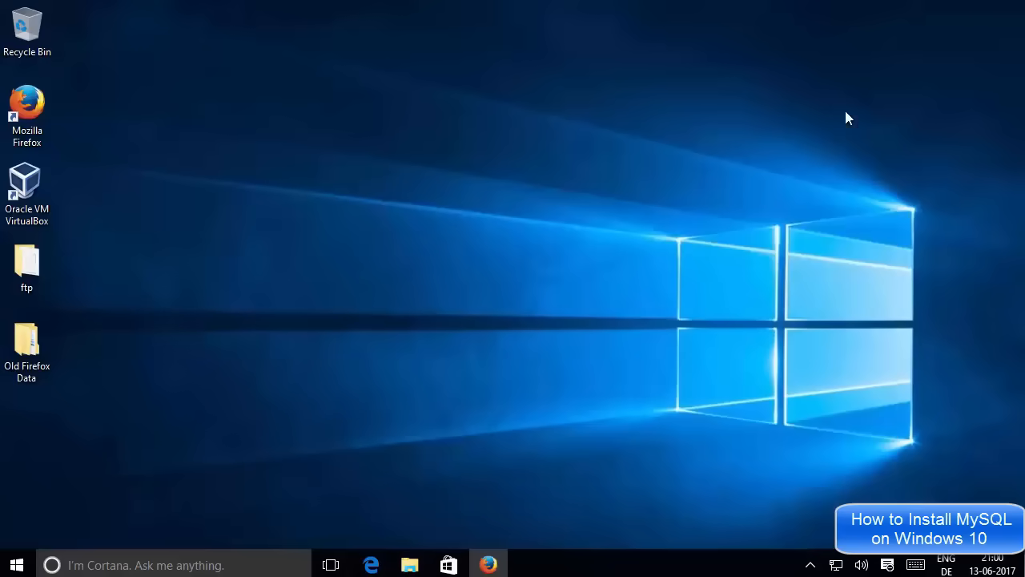
Run mysql-installer-community-5.7.18.1.msi from the Downloads mysql folder, then minimize Explorer.
left_click(412, 565)
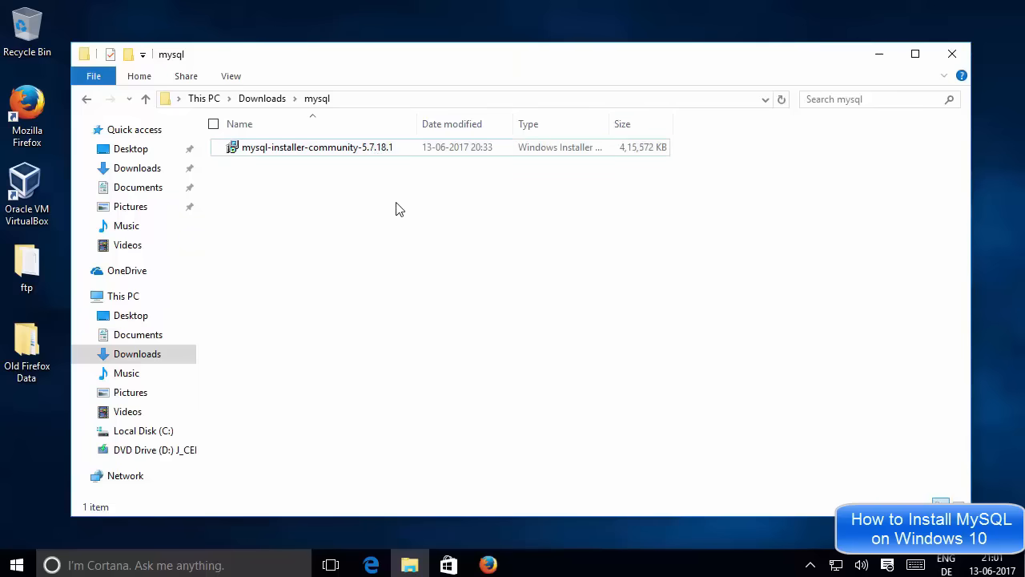
left_click(346, 155)
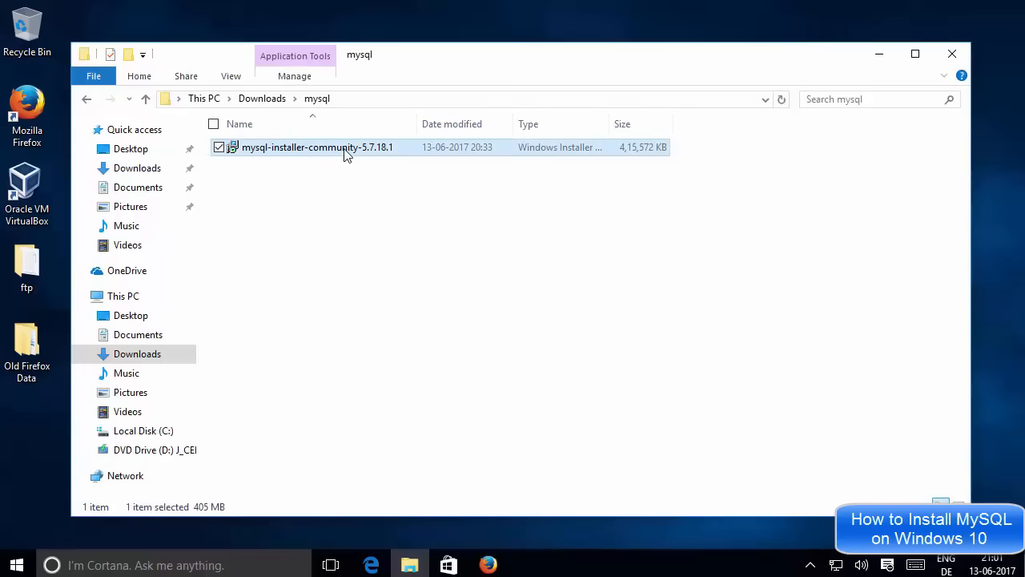
left_click(879, 54)
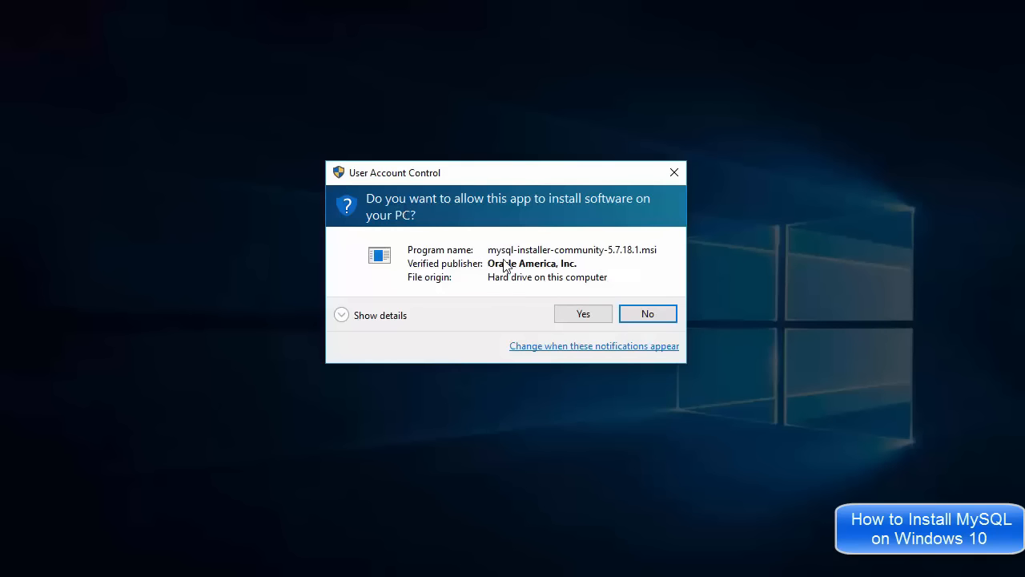
Approve both UAC prompts, for the installer package and for MySQLInstallerLauncher.exe.
left_click(575, 315)
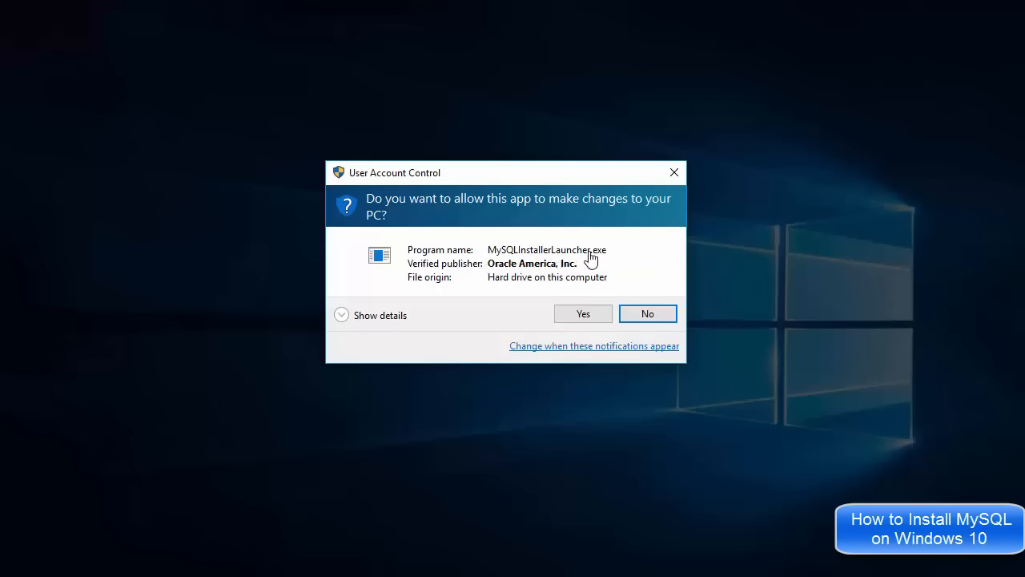
left_click(583, 314)
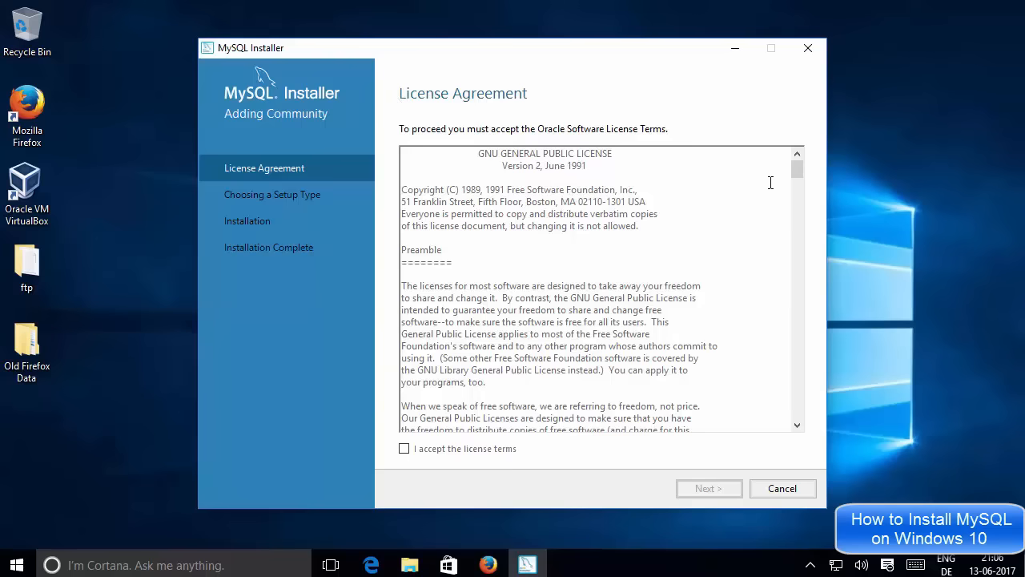
Scroll the license text, tick 'I accept the license terms' and proceed to Choosing a Setup Type.
scroll(794, 171, "down", 20)
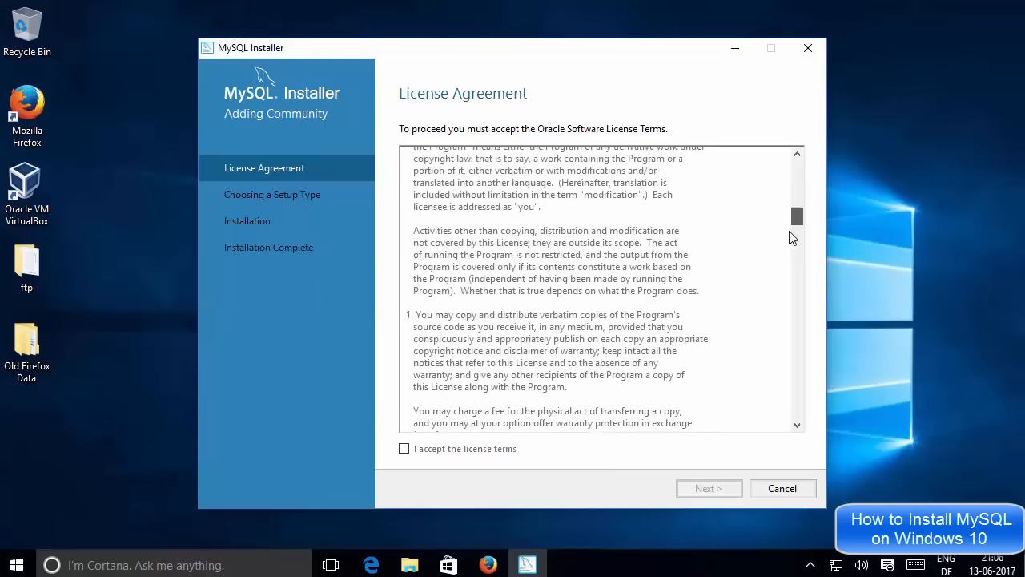
left_click_drag(785, 280, 787, 328)
scroll(784, 406, "down", 10)
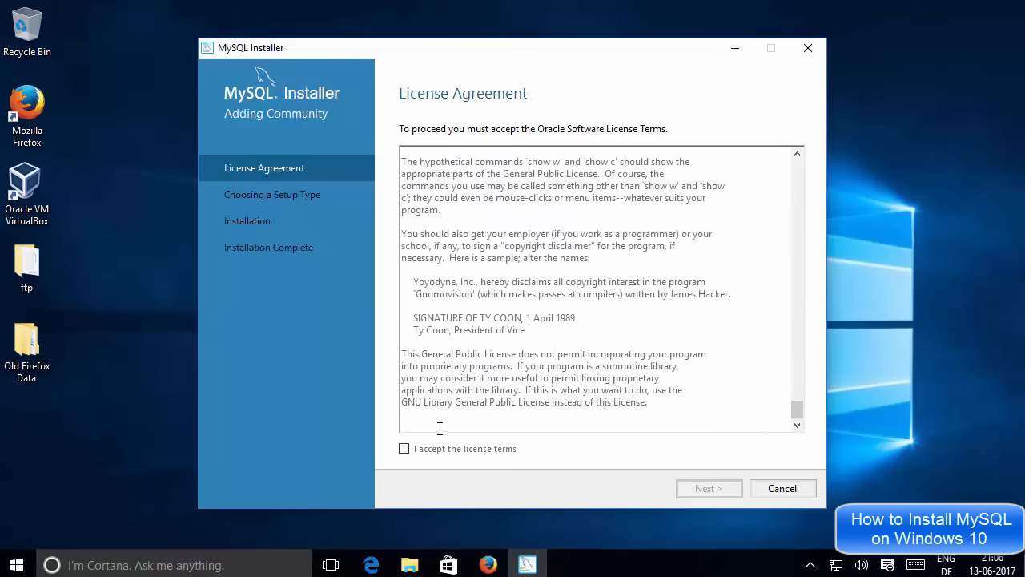
left_click(405, 450)
left_click(702, 494)
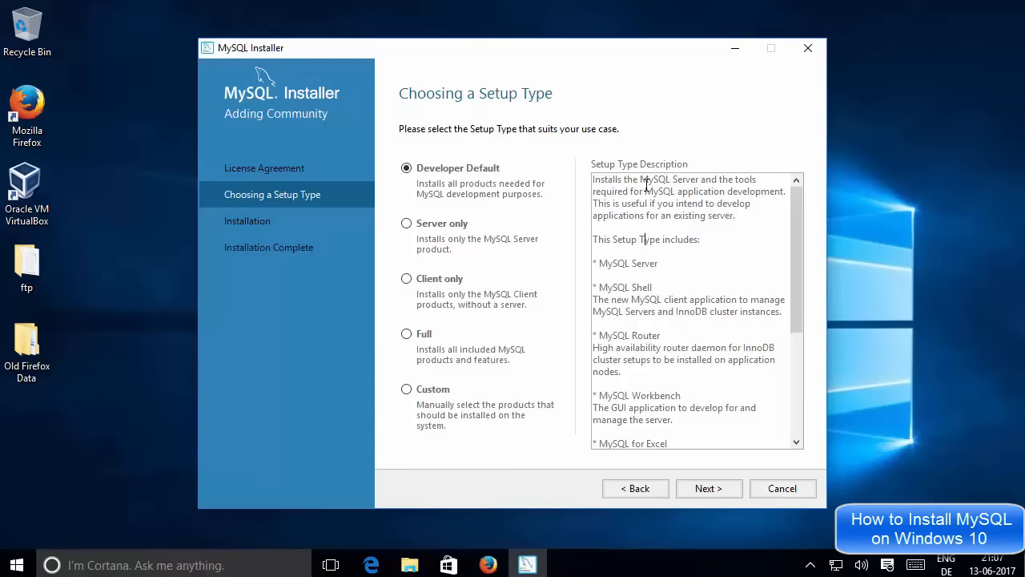
Review the Developer Default description: MySQL Server, Shell, Router, Workbench and MySQL for Excel.
scroll(793, 236, "down", 5)
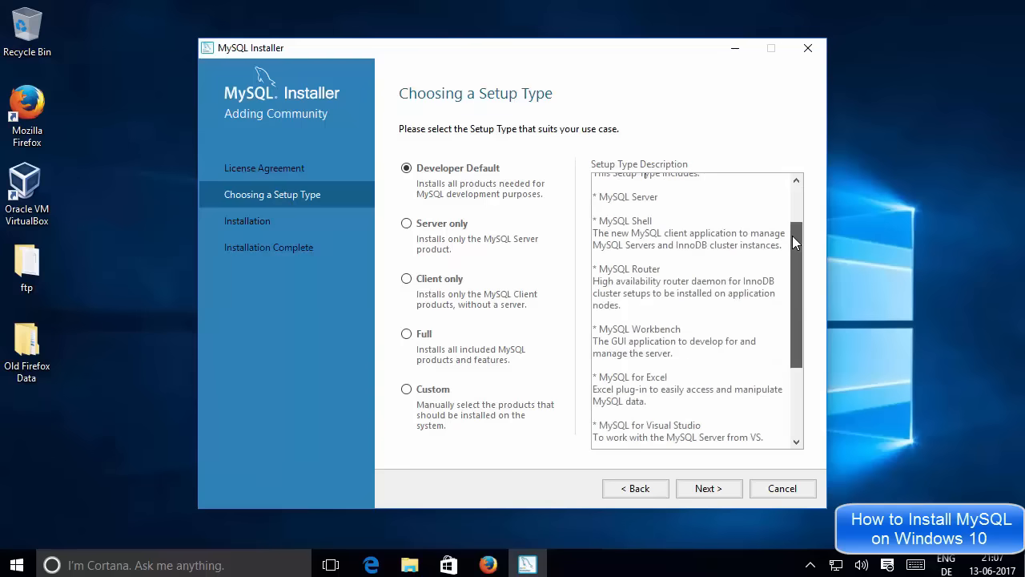
left_click_drag(797, 287, 796, 188)
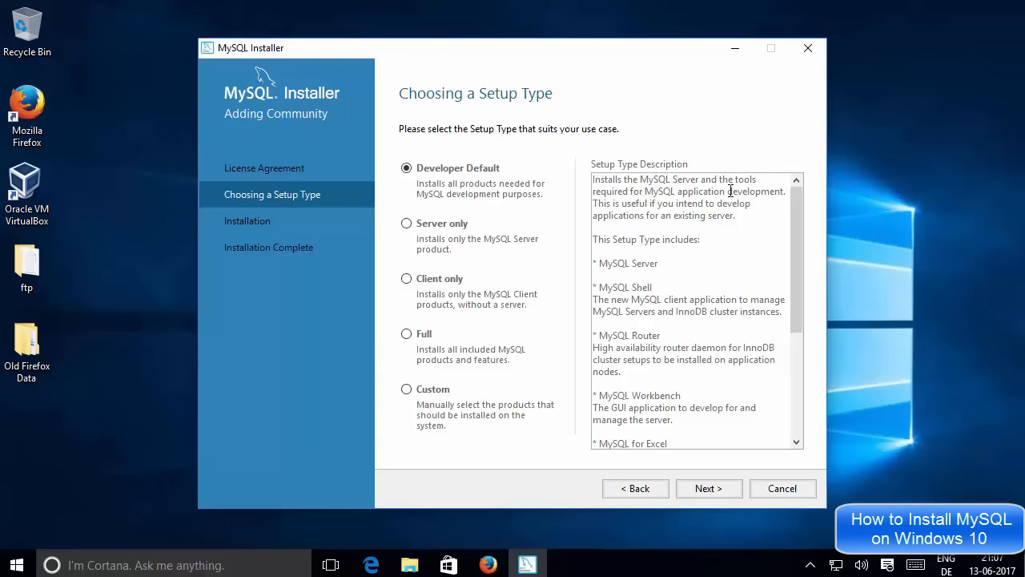
double_click(672, 261)
left_click_drag(672, 261, 591, 270)
left_click_drag(659, 290, 605, 288)
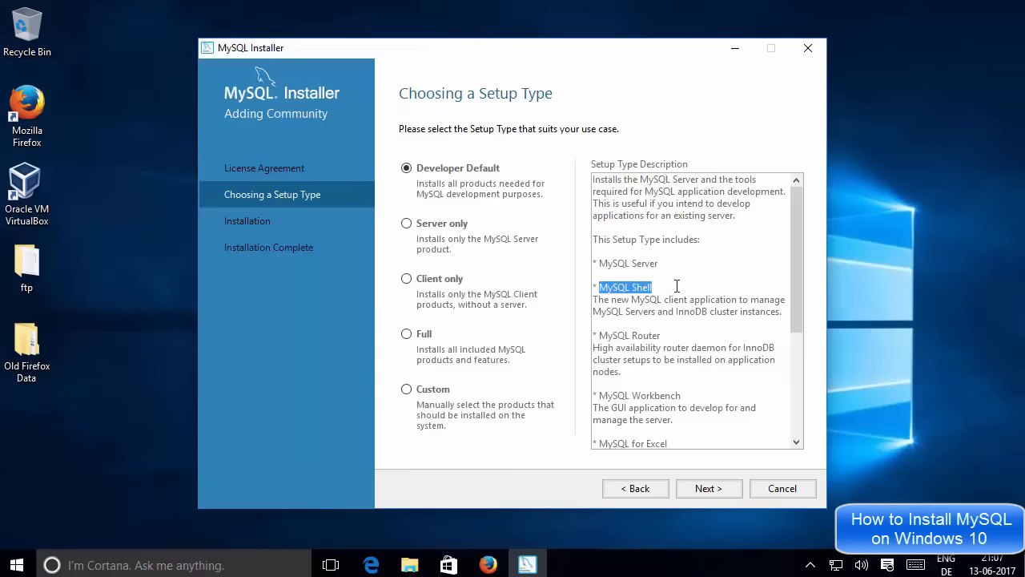
scroll(677, 285, "down", 1)
left_click_drag(667, 298, 617, 301)
left_click(615, 300)
scroll(644, 298, "down", 1)
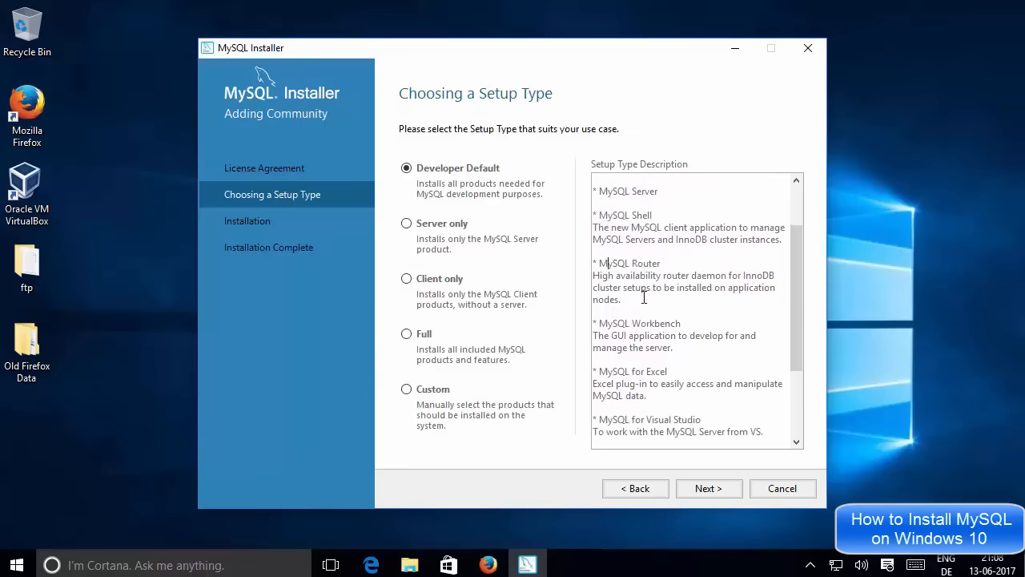
left_click_drag(690, 325, 609, 327)
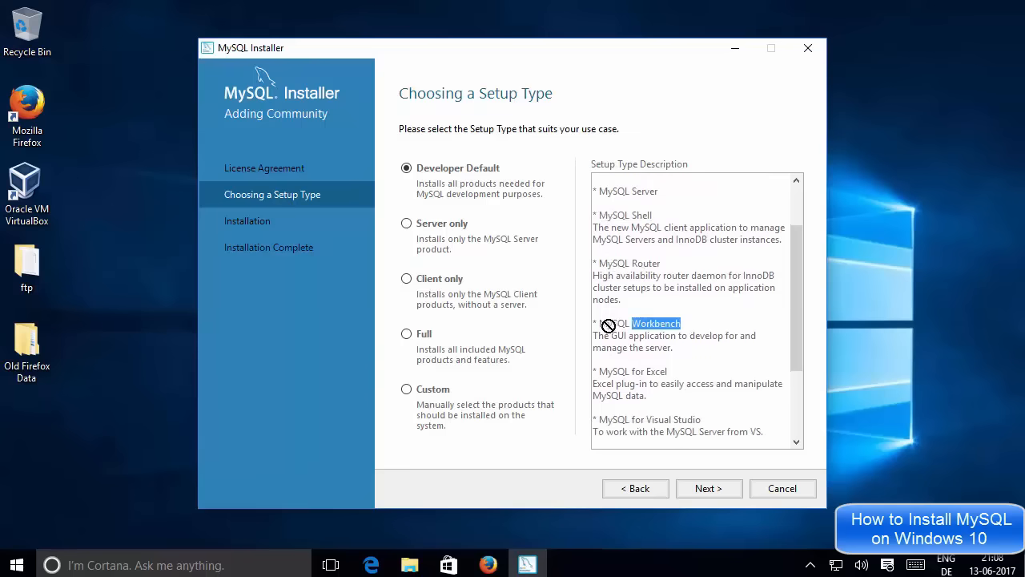
left_click(649, 324)
triple_click(649, 324)
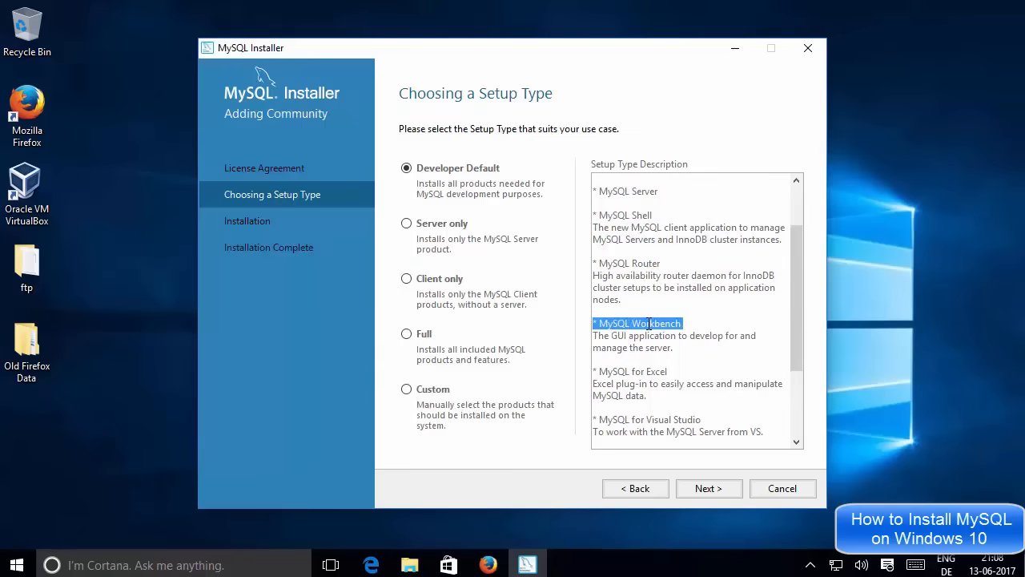
scroll(647, 317, "down", 1)
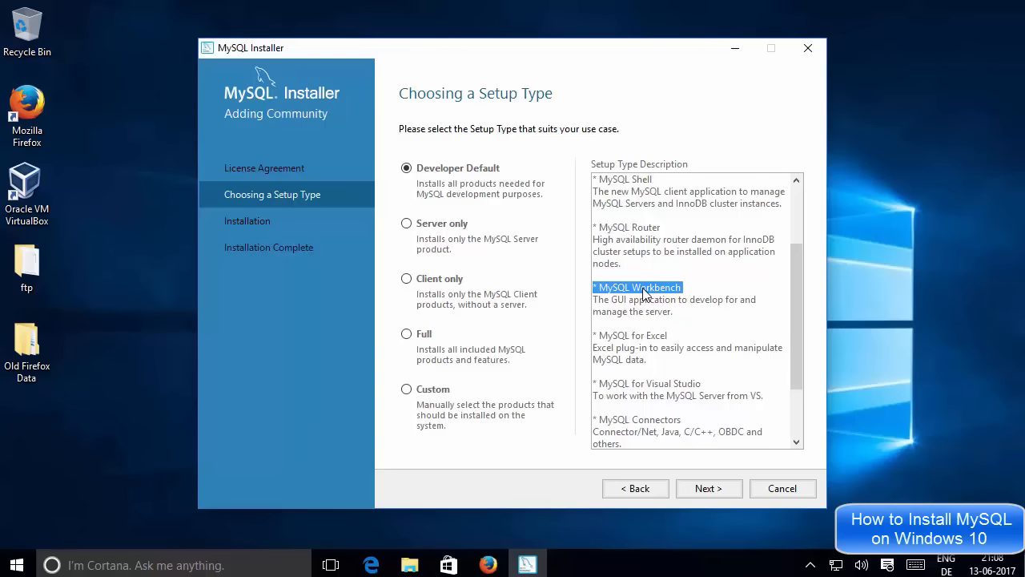
left_click_drag(672, 335, 612, 333)
left_click(613, 334)
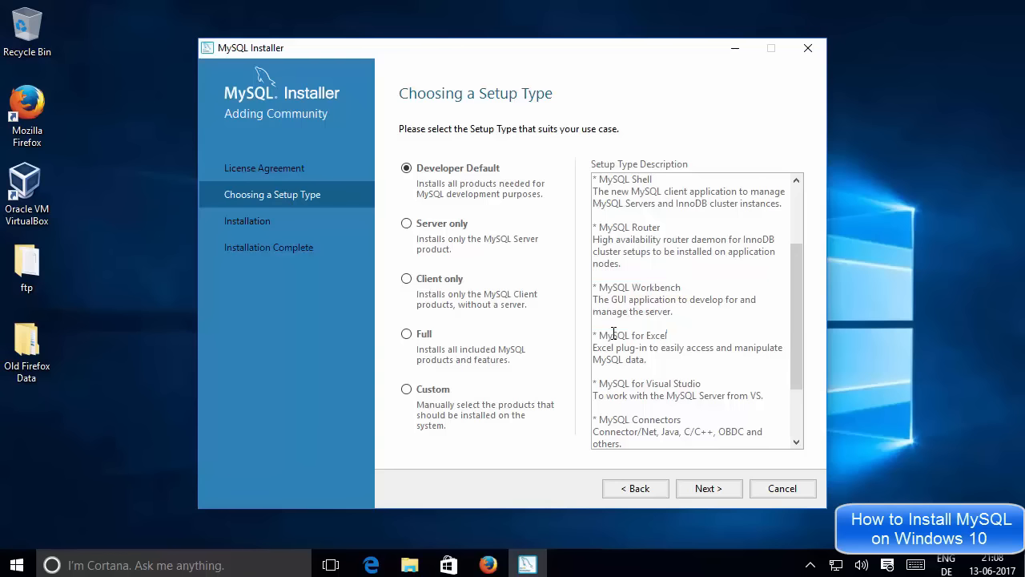
left_click_drag(600, 335, 668, 337)
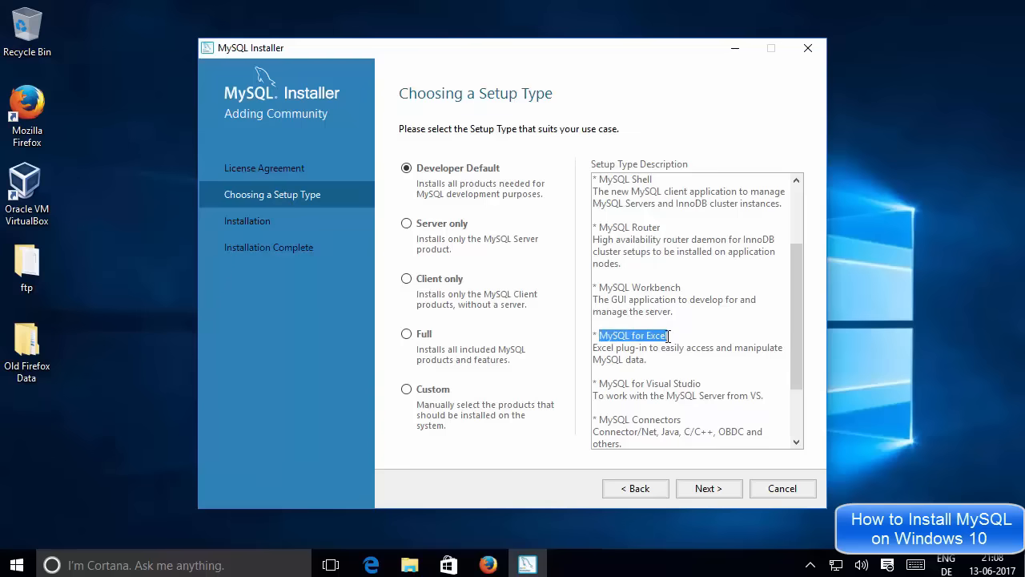
Read the rest of the description: MySQL for Visual Studio, MySQL Connectors and Connector/Net.
scroll(670, 340, "down", 1)
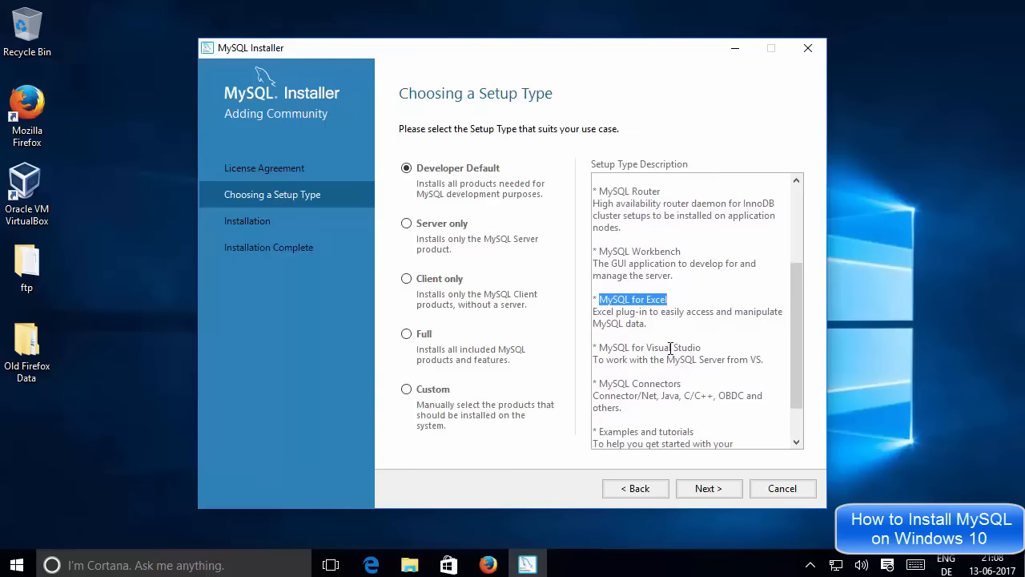
scroll(670, 348, "down", 1)
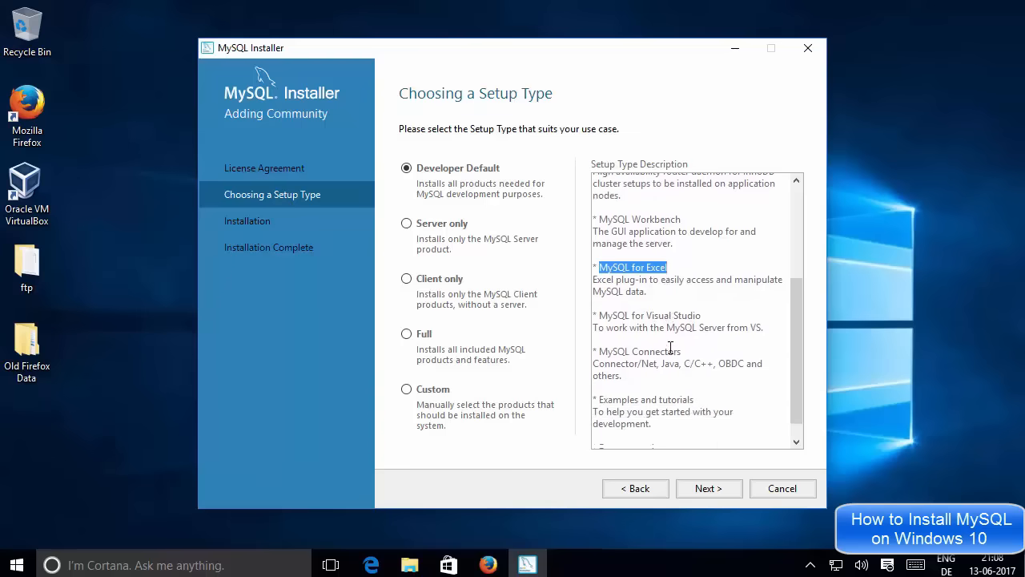
double_click(687, 311)
mouse_move(685, 314)
left_mouse_down()
mouse_move(602, 314)
mouse_move(700, 313)
left_mouse_up()
left_click(602, 314)
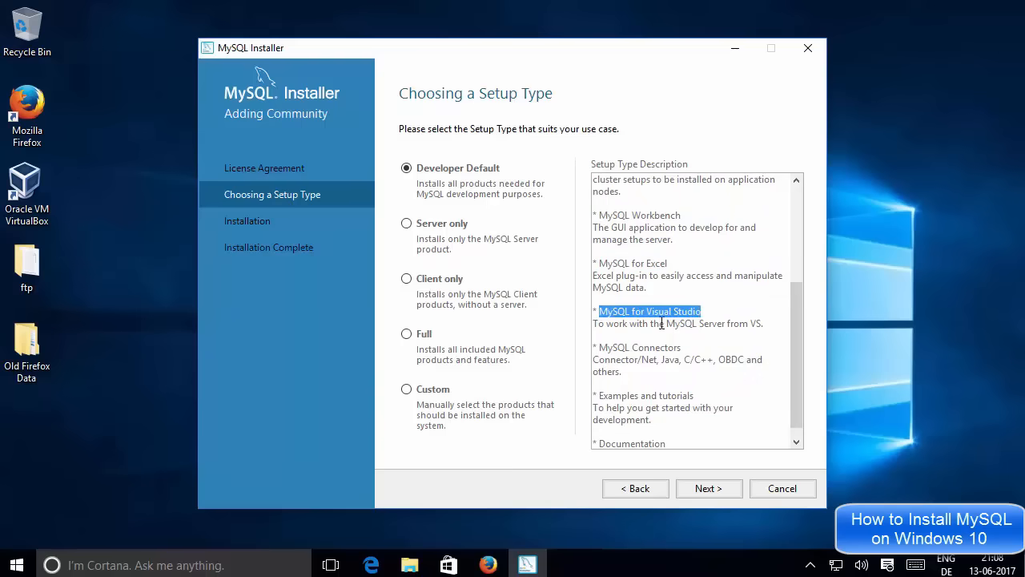
left_click_drag(600, 348, 737, 361)
left_click(745, 360)
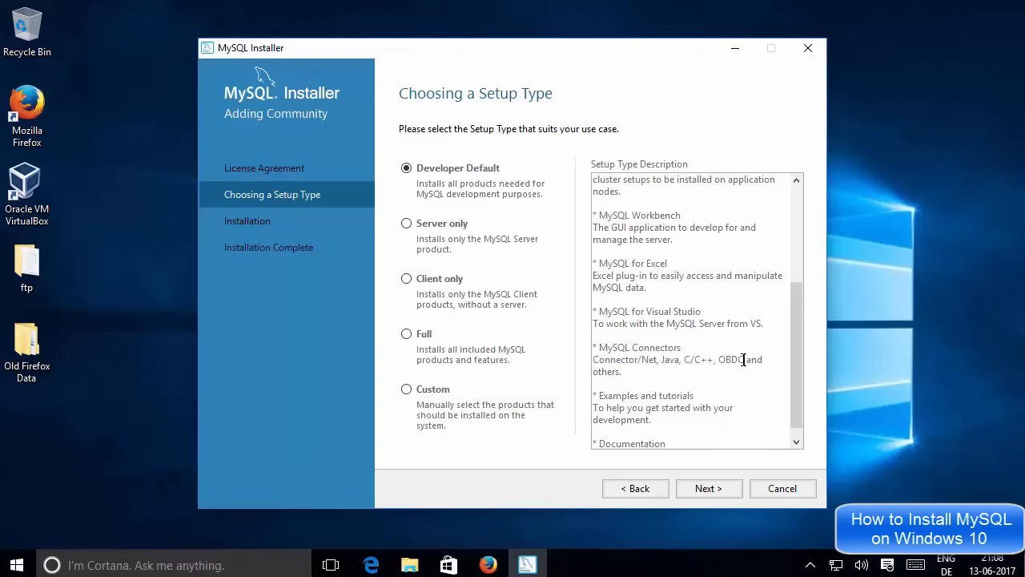
double_click(652, 359)
left_click(673, 361)
left_click(660, 386)
scroll(658, 378, "up", 4)
left_click(678, 331)
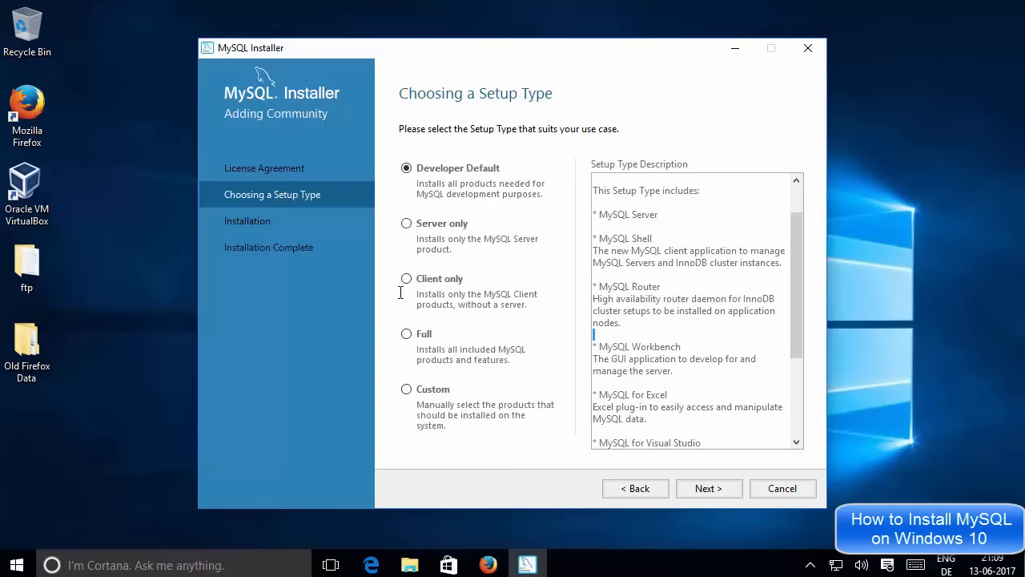
Preview the Full setup type's products, then return to Developer Default and proceed.
left_click(406, 333)
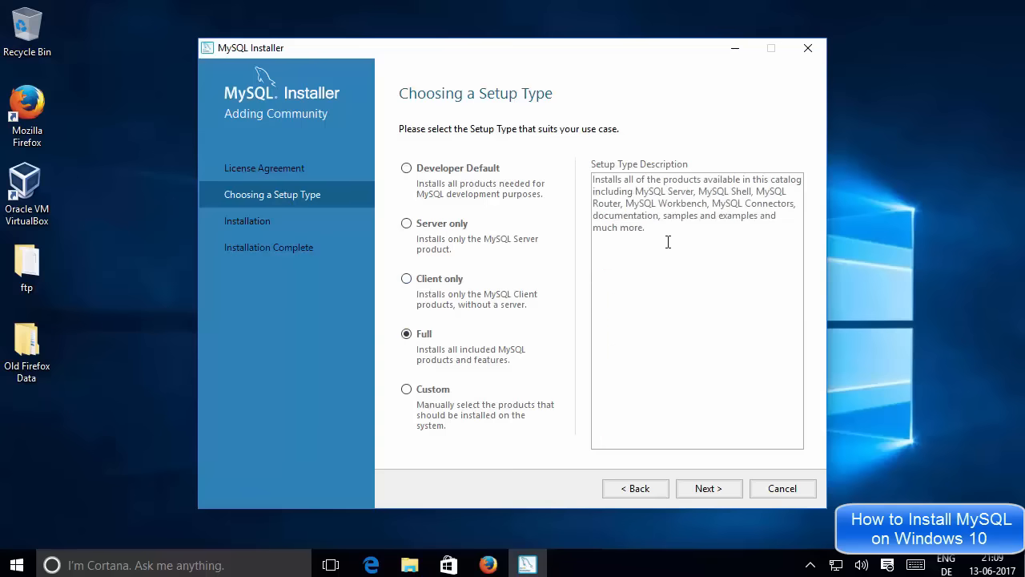
left_click_drag(645, 228, 599, 175)
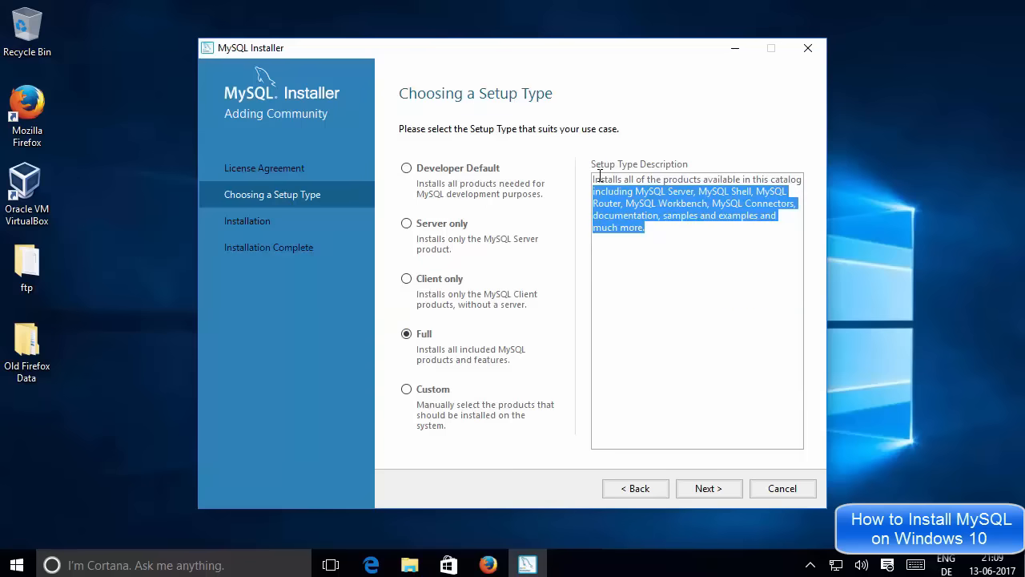
left_click(672, 239)
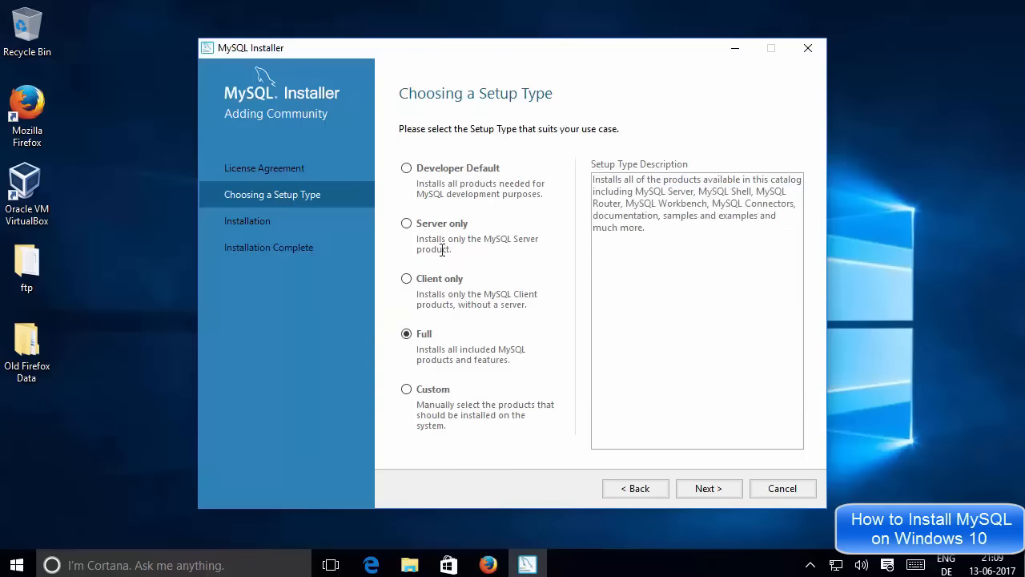
left_click(407, 168)
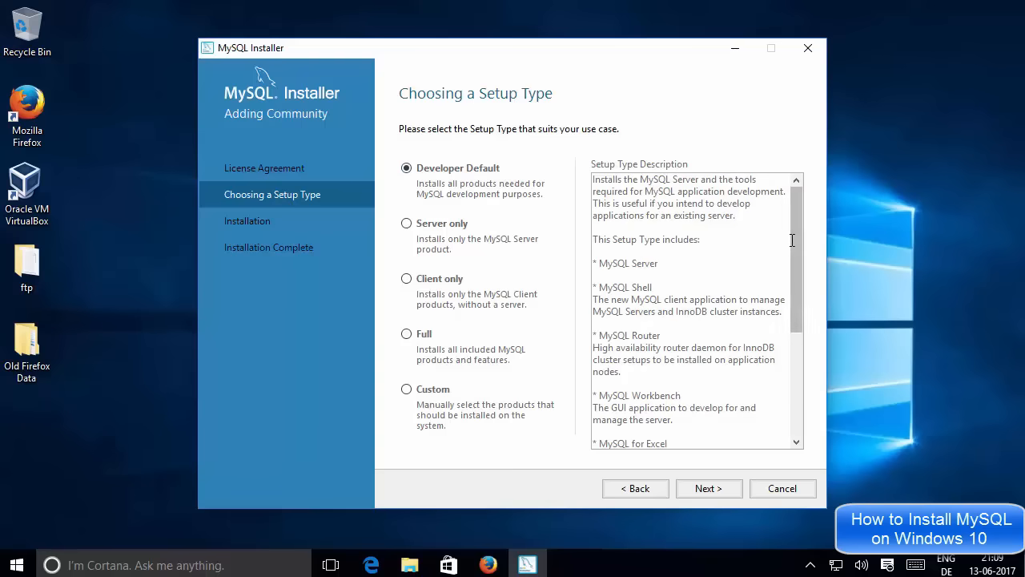
scroll(797, 256, "down", 4)
scroll(798, 264, "up", 2)
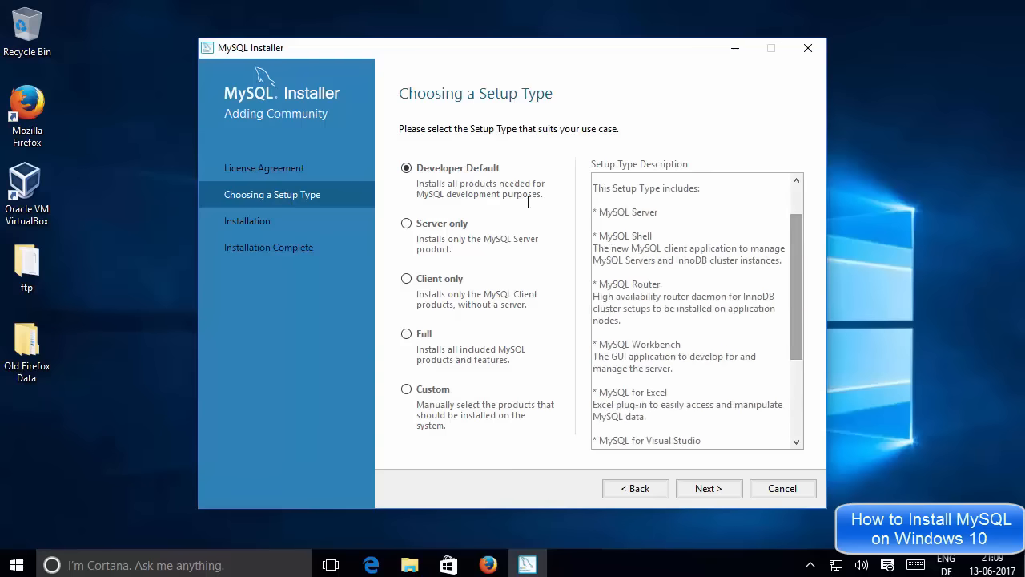
left_click(705, 484)
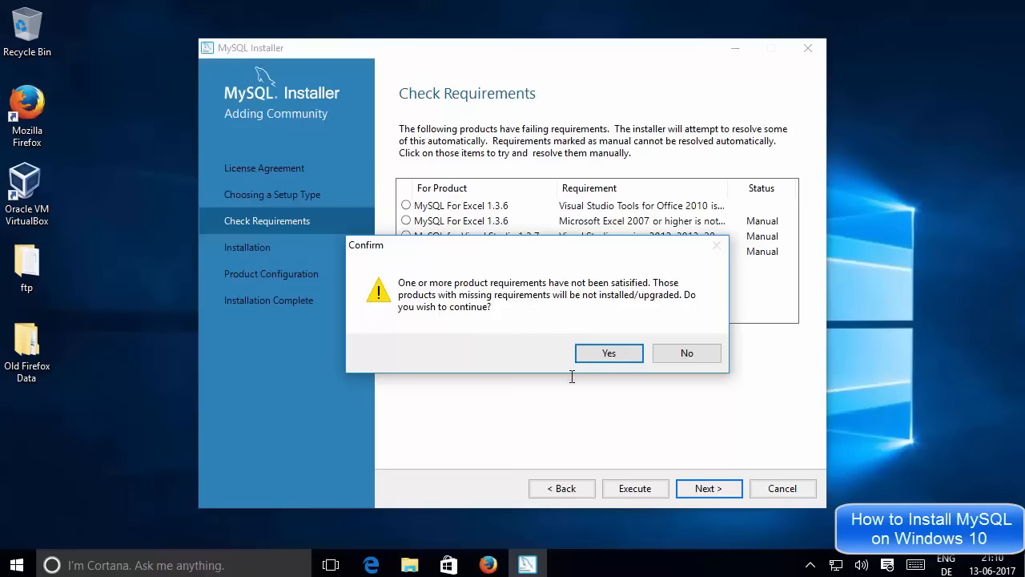
Confirm continuing without MySQL For Excel 1.3.6, whose requirements are unmet.
left_click(597, 352)
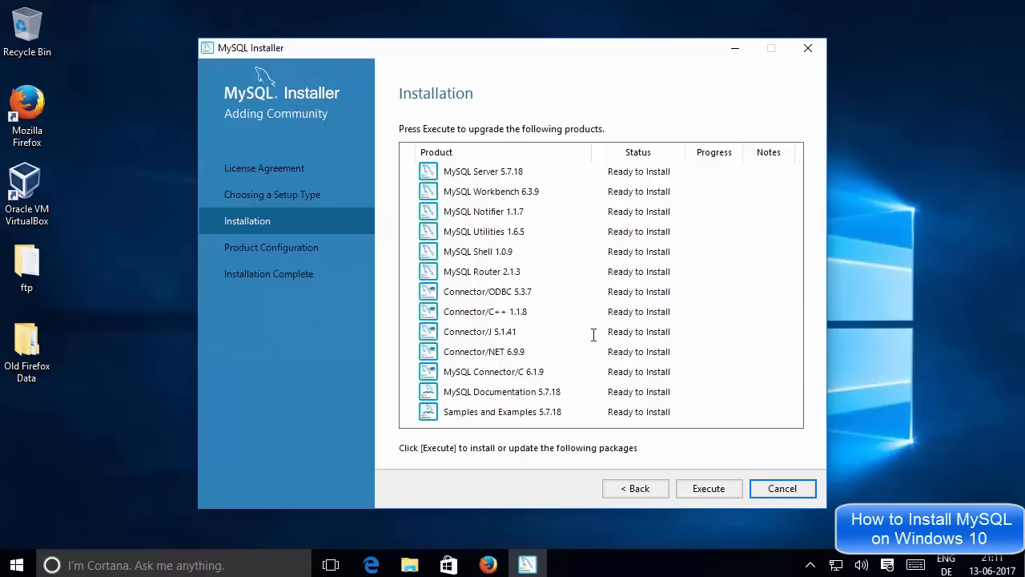
Install all 13 listed products, including Server 5.7.18 and Workbench 6.3.9, then advance.
left_click(699, 488)
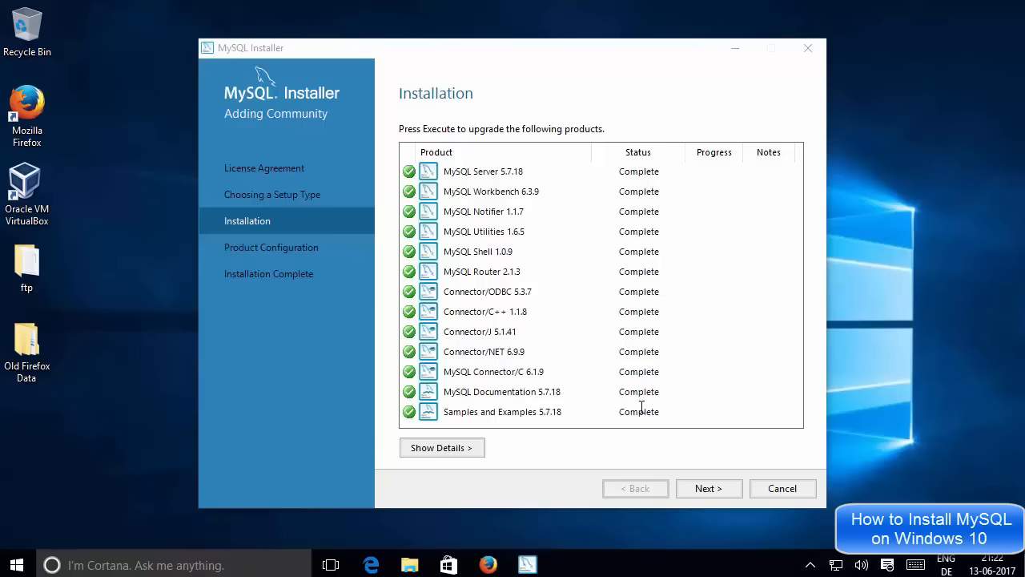
left_click(701, 489)
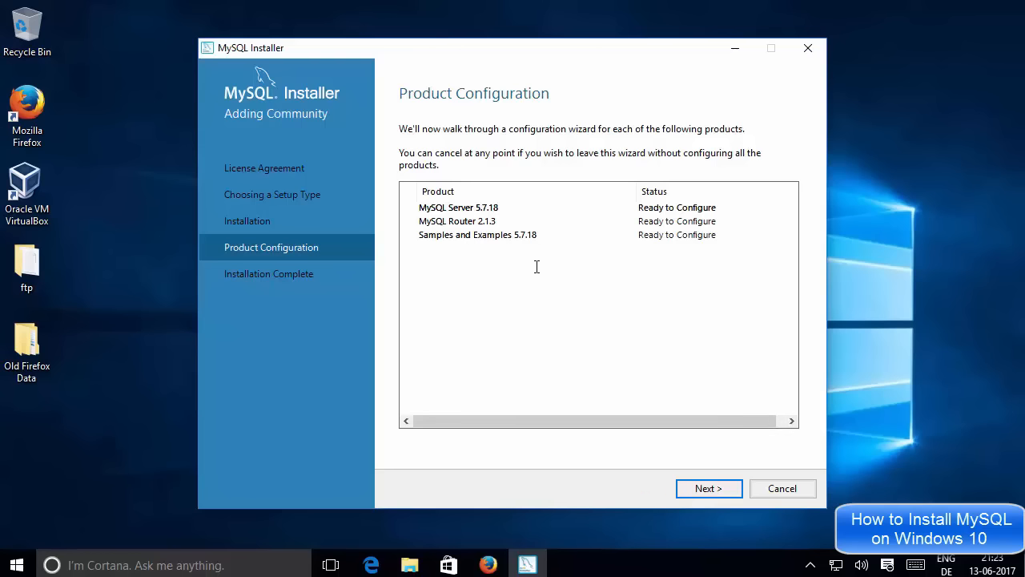
Begin MySQL Server 5.7.18 configuration, reaching Type and Networking with Standalone server selected.
left_click(704, 490)
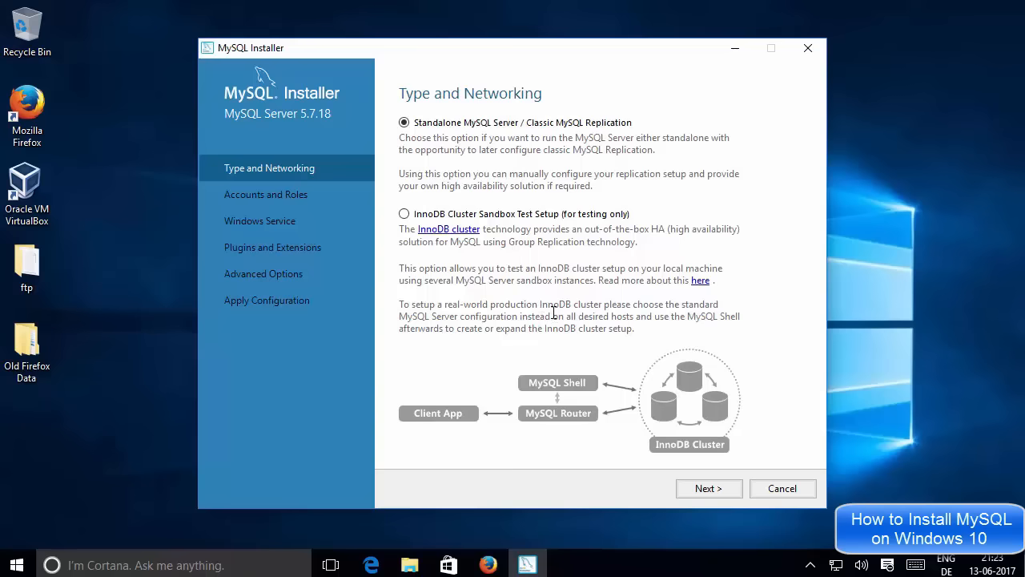
left_click(695, 488)
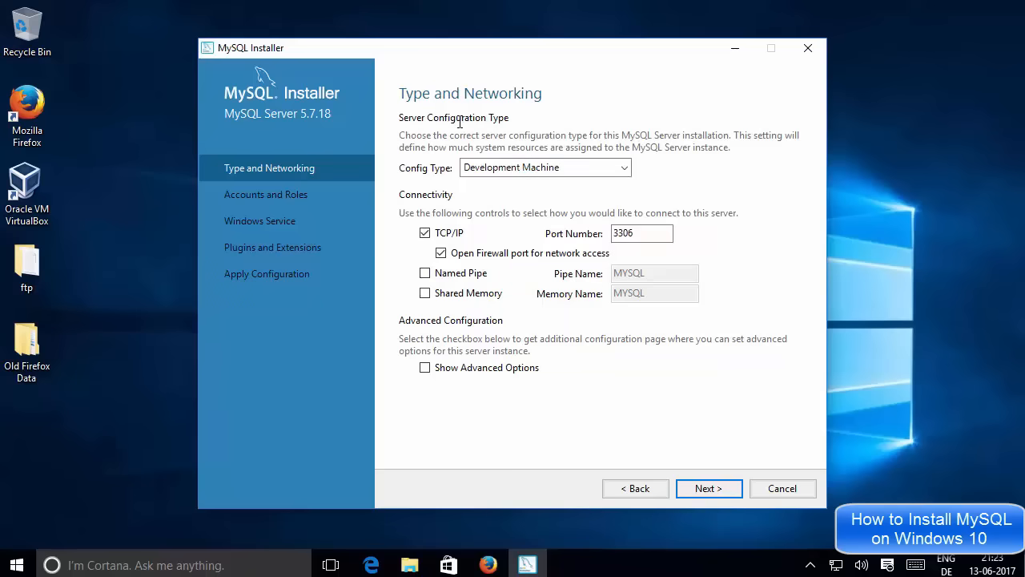
left_click(497, 167)
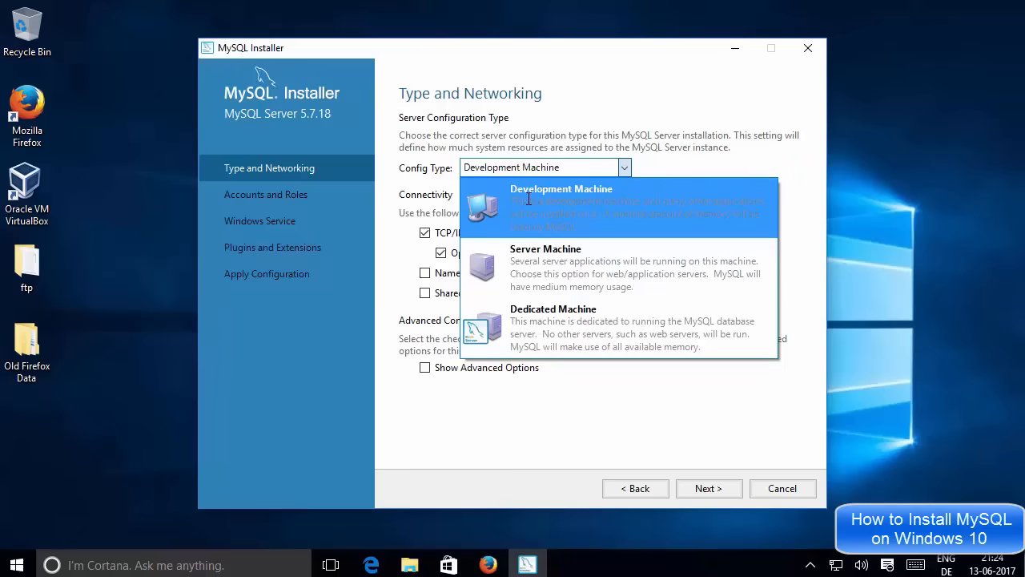
left_click(671, 168)
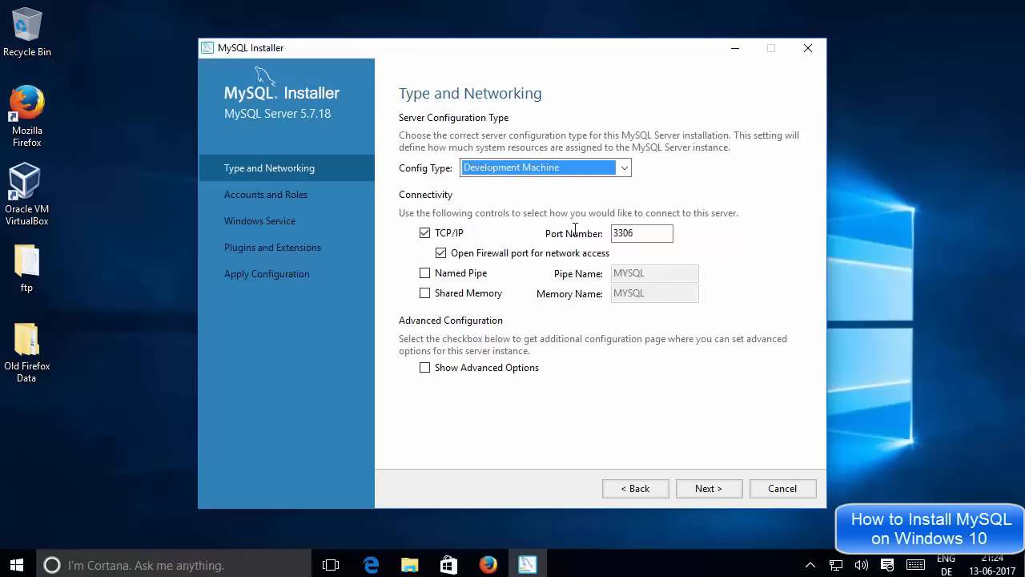
left_click(646, 233)
double_click(645, 232)
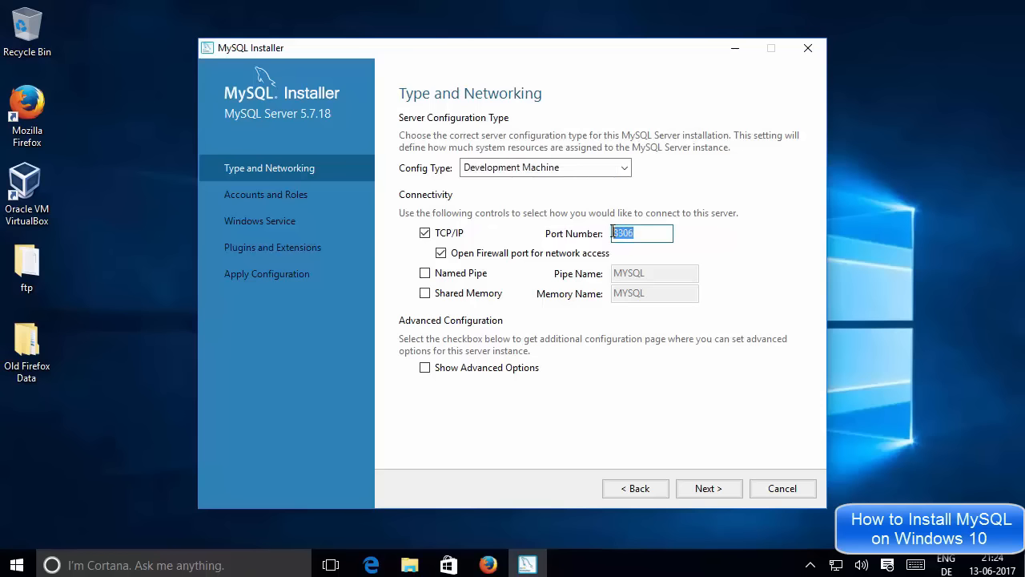
left_click(659, 236)
On Accounts and Roles, enter and repeat a matching four-character root password.
left_click(700, 489)
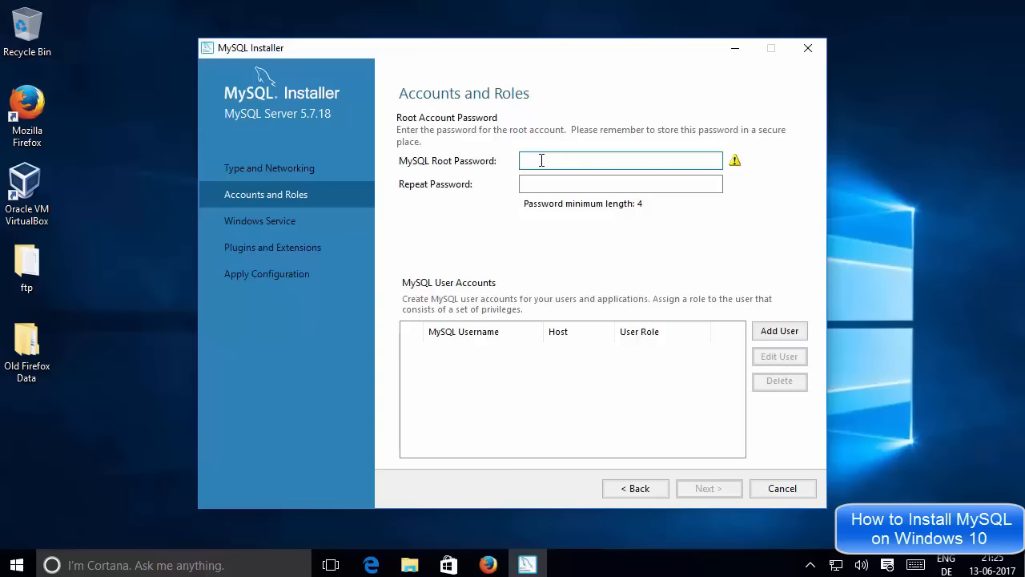
type("oot")
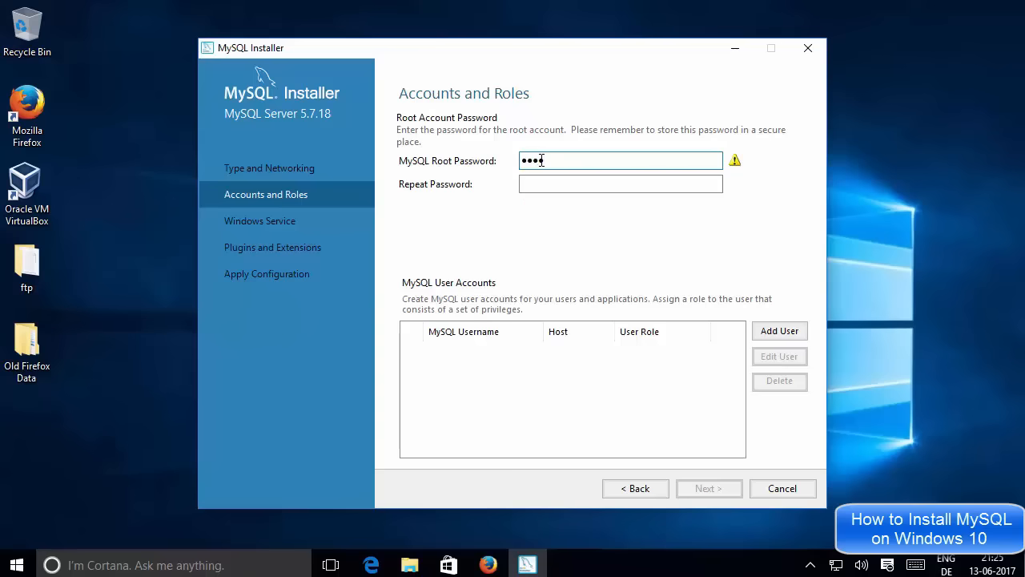
left_click(549, 184)
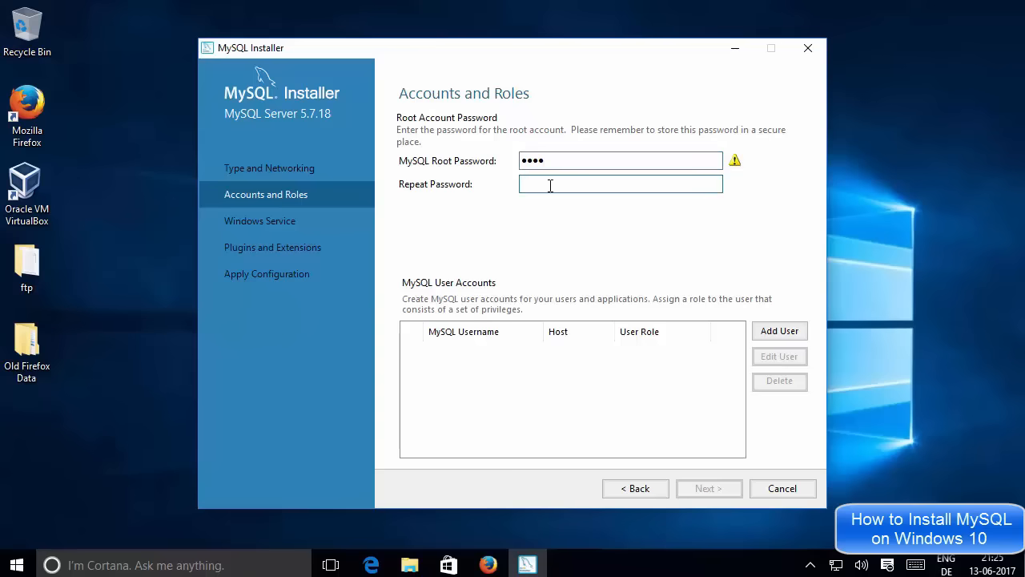
type("root")
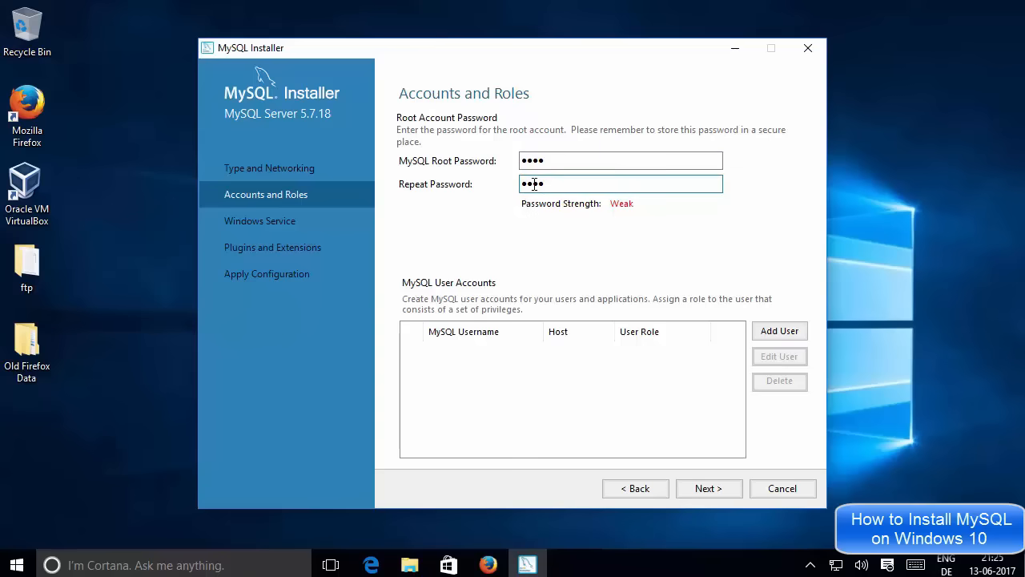
double_click(556, 184)
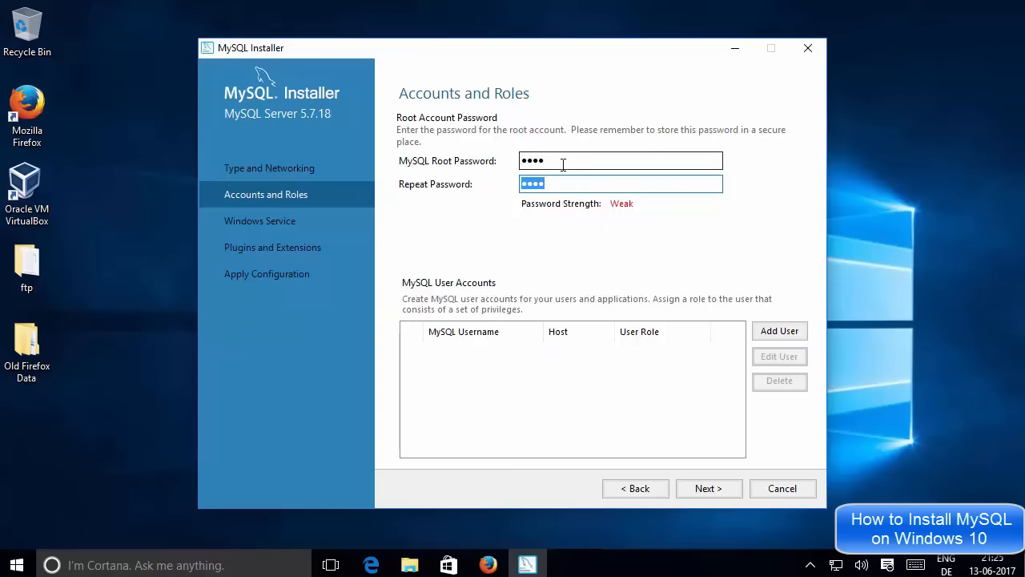
left_click(563, 164)
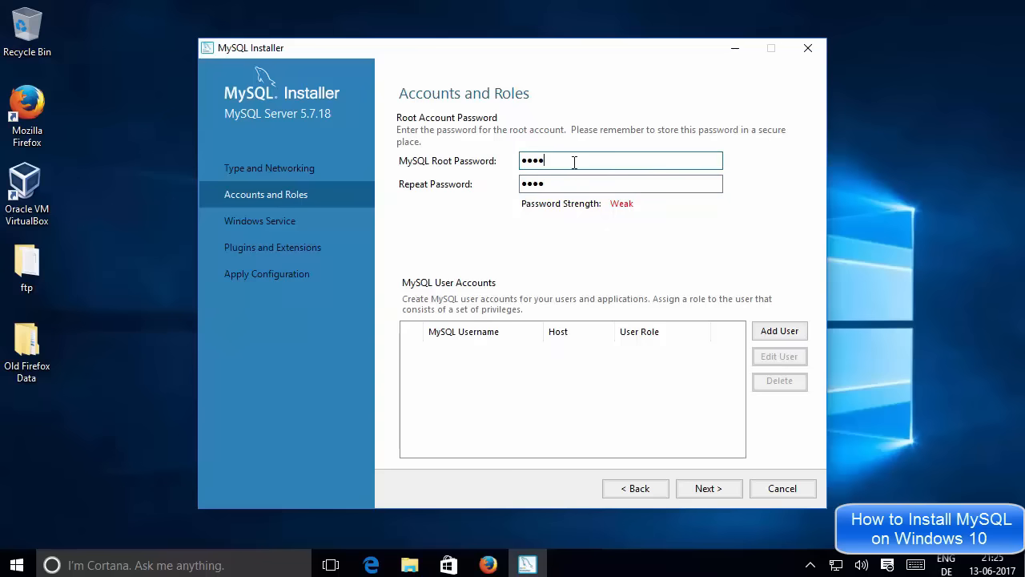
double_click(529, 157)
left_click(617, 349)
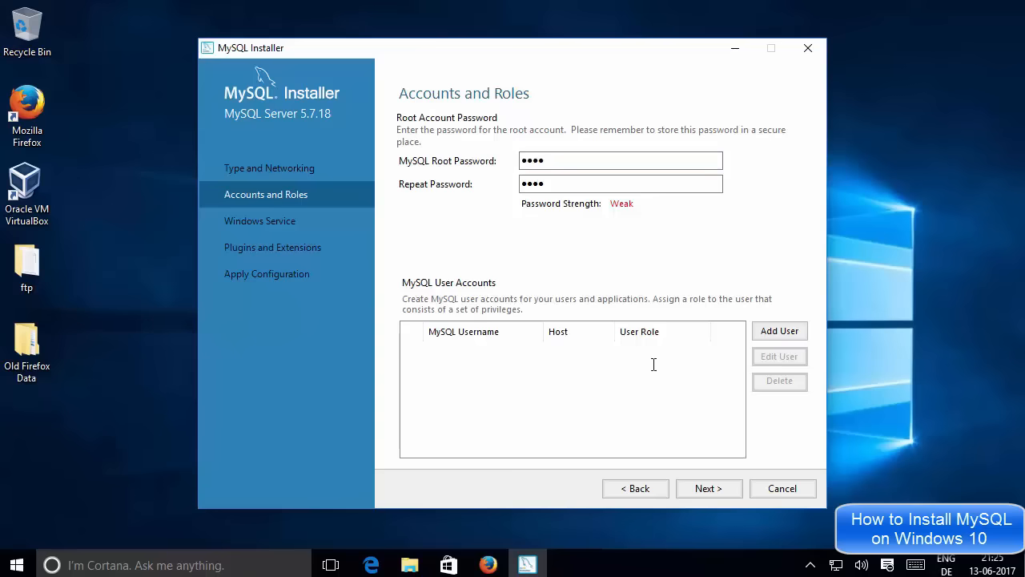
Add user 'core' with host All Hosts (%), role DB Admin and a confirmed password.
left_click(770, 331)
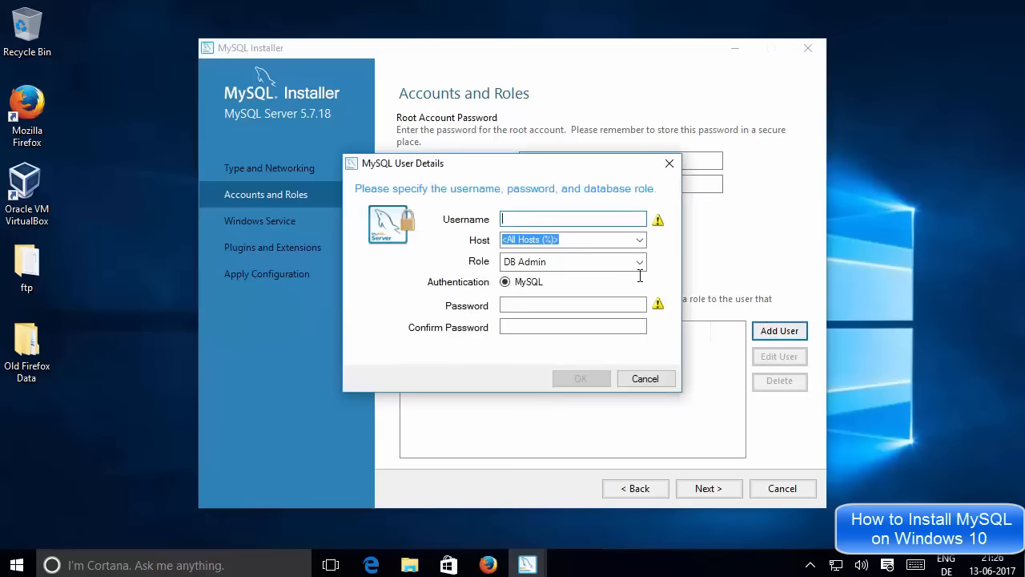
type("core")
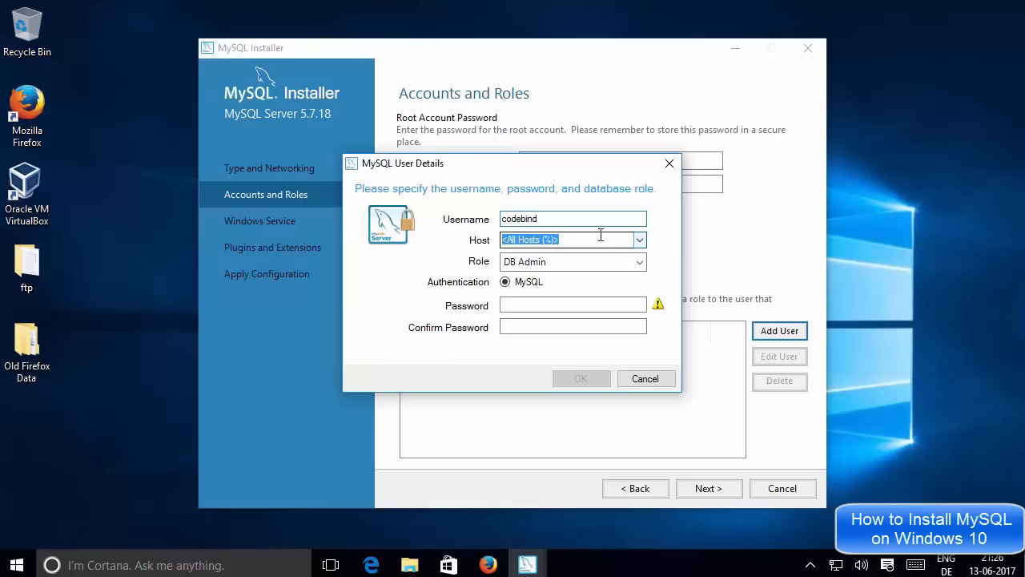
left_click(641, 239)
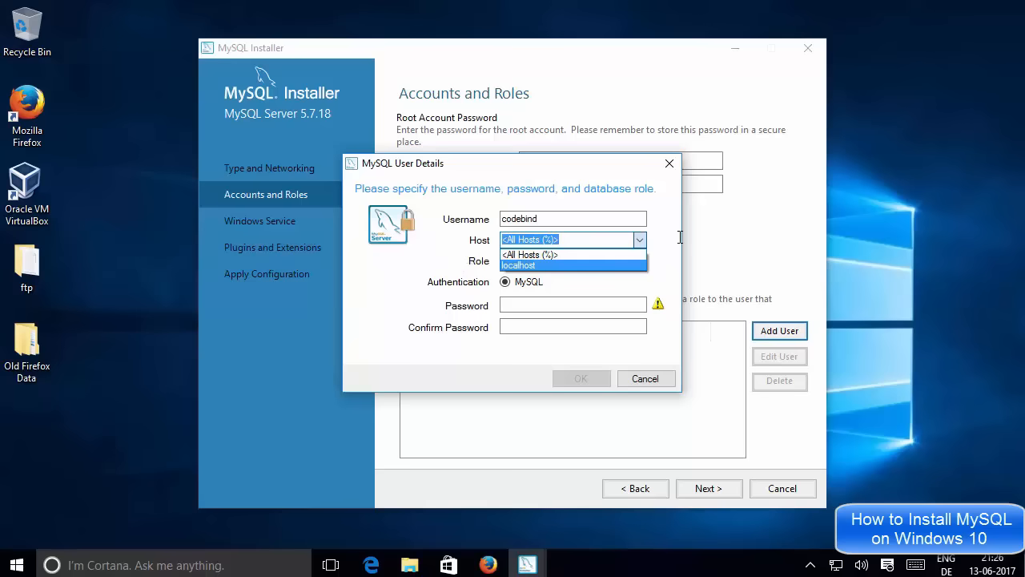
left_click(584, 254)
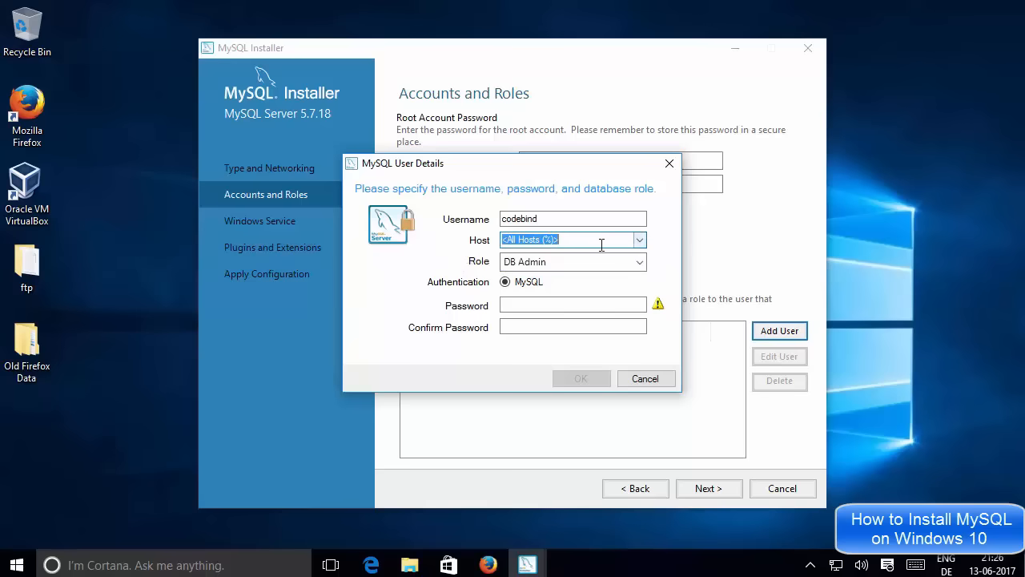
left_click(520, 261)
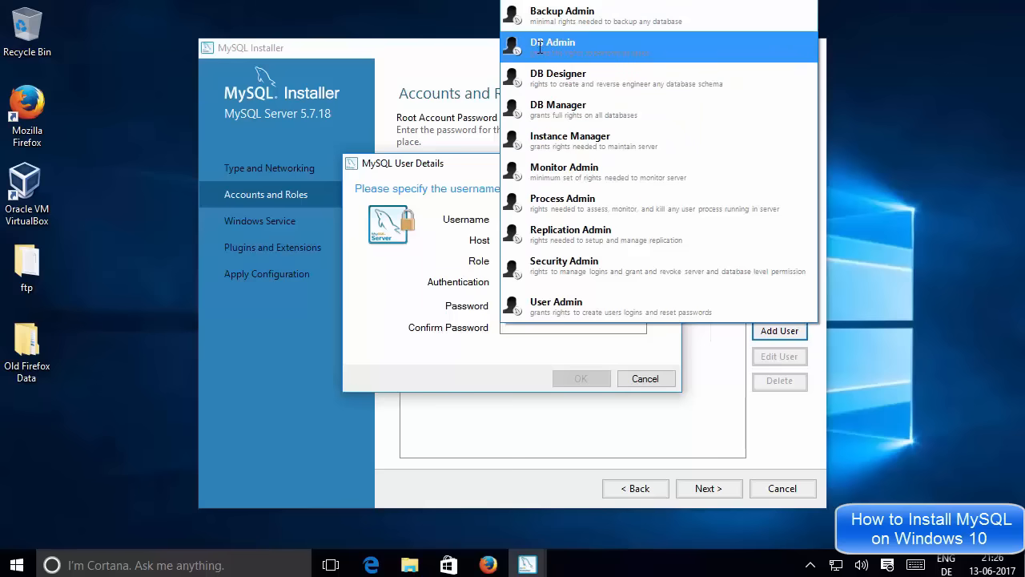
left_click(430, 257)
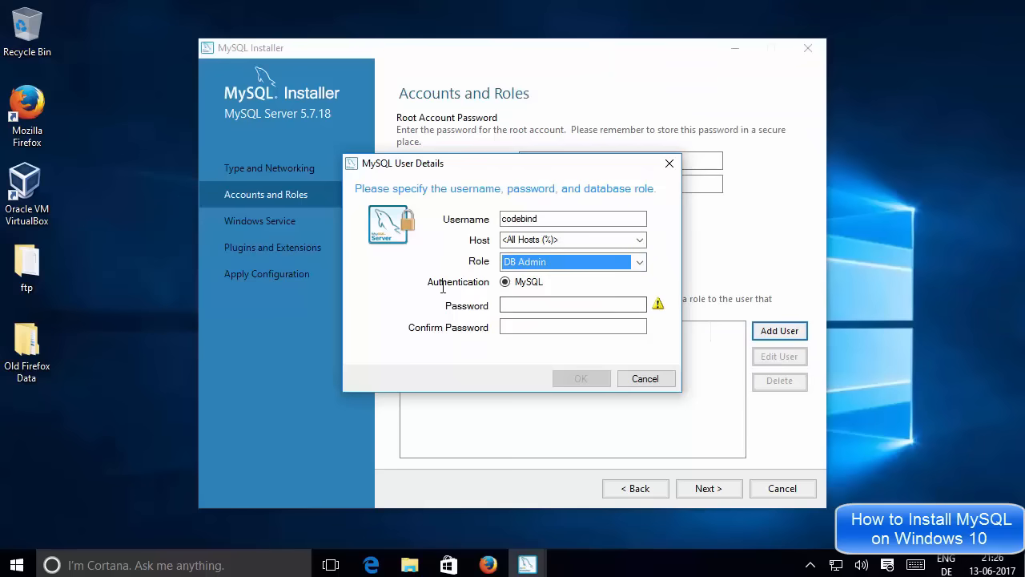
left_click(528, 306)
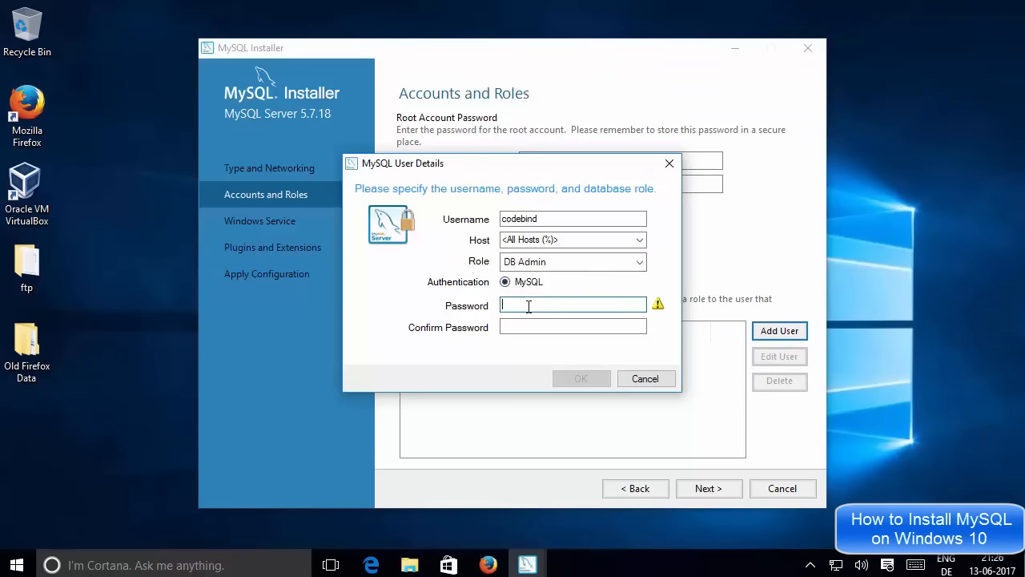
type("••••")
left_click(517, 328)
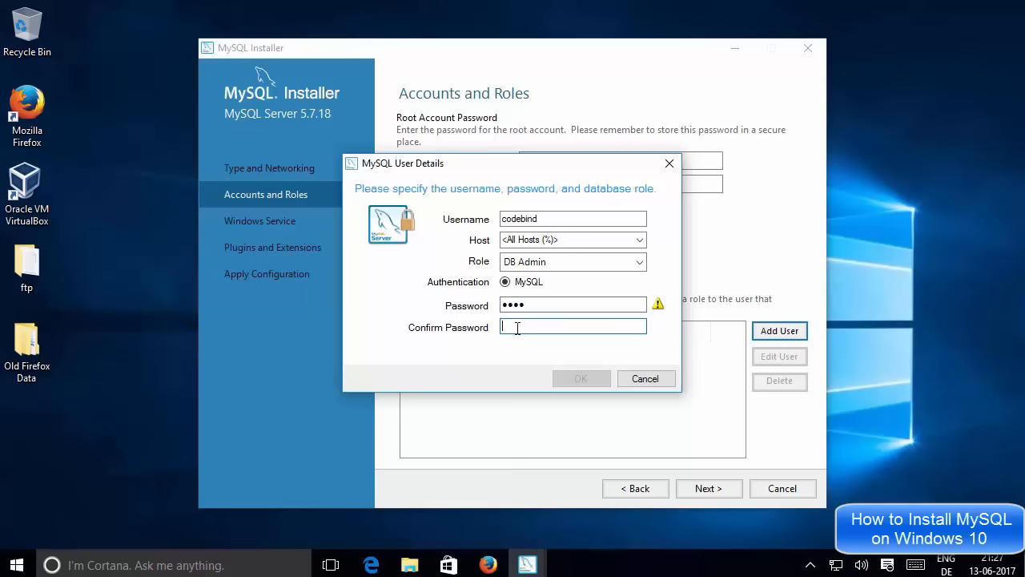
type("••••")
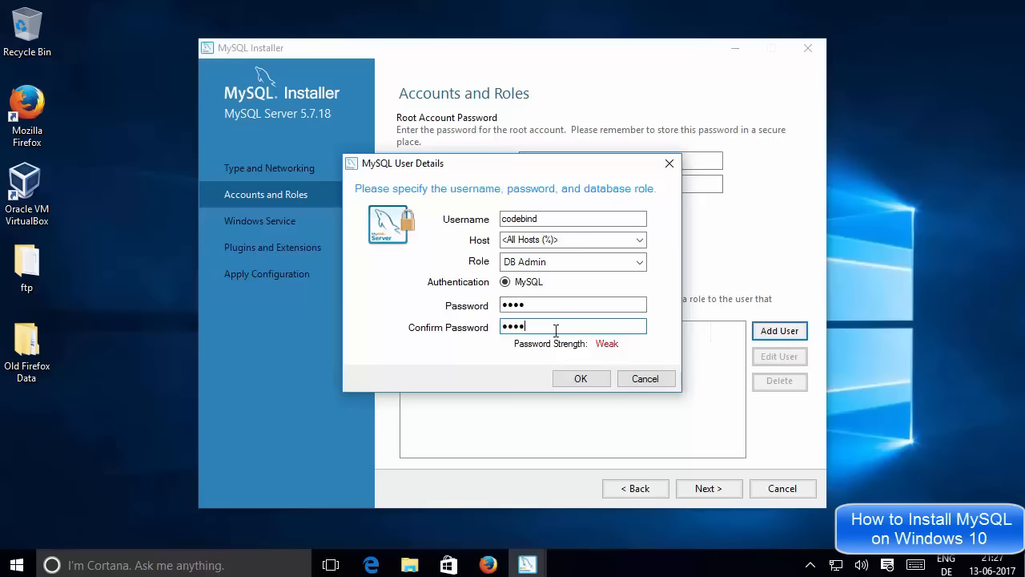
left_click(576, 379)
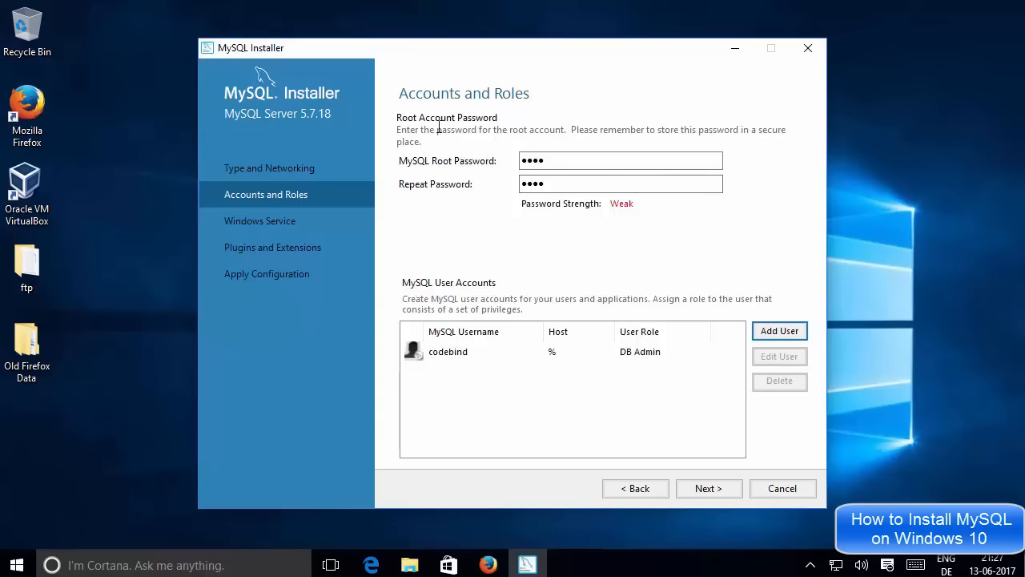
Recheck the root password fields, then continue to the Windows Service settings.
left_click_drag(563, 161, 513, 156)
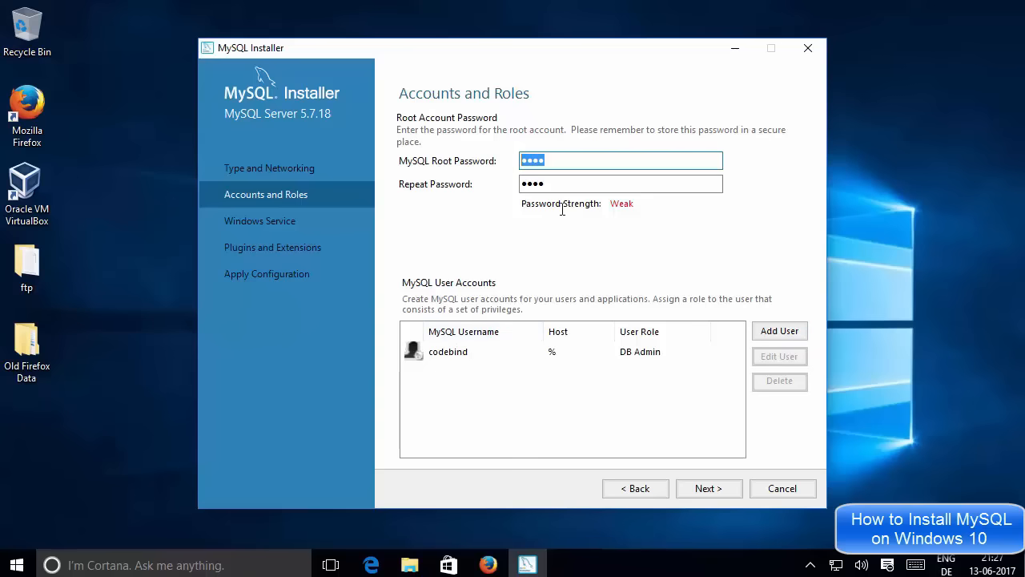
left_click(554, 183)
left_click_drag(553, 183, 531, 165)
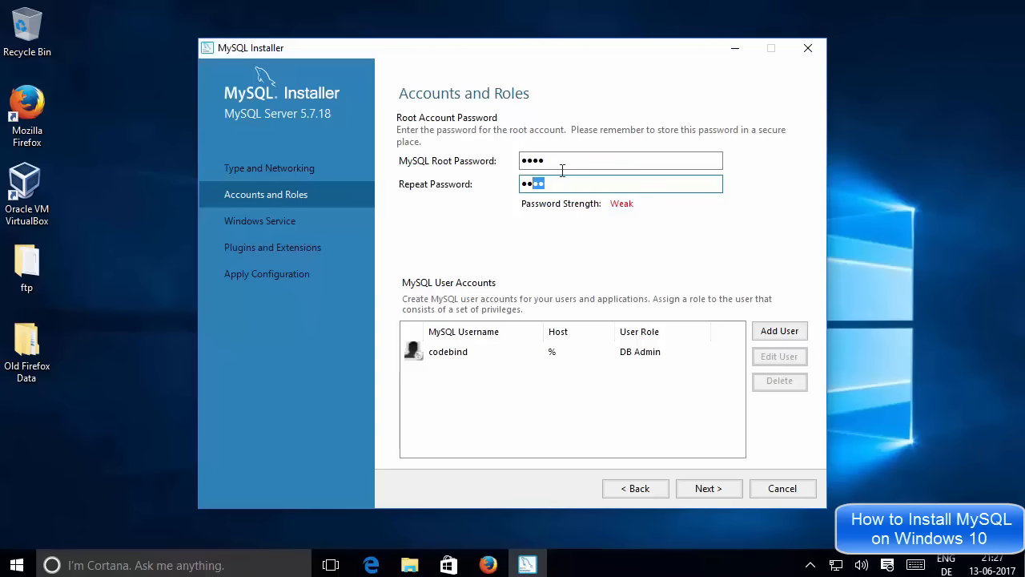
left_click(703, 490)
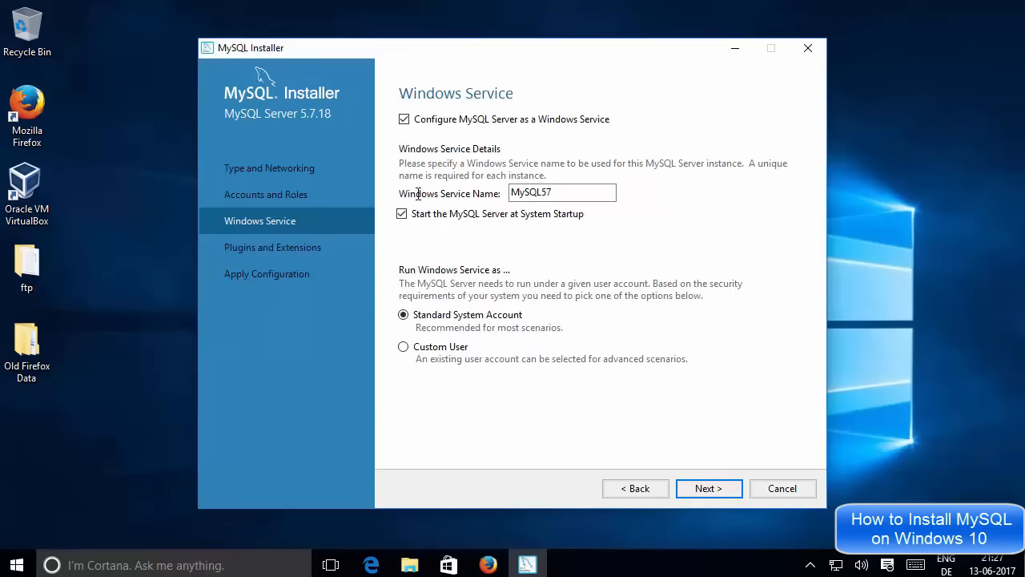
Keep the MySQL57 service name and leave X Protocol / Document Store disabled.
double_click(554, 191)
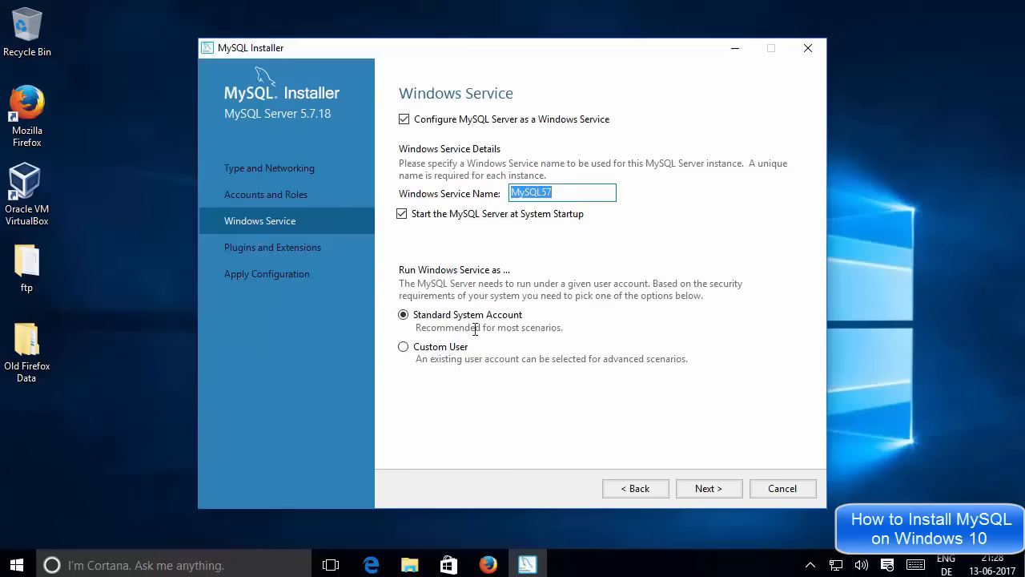
left_click(708, 488)
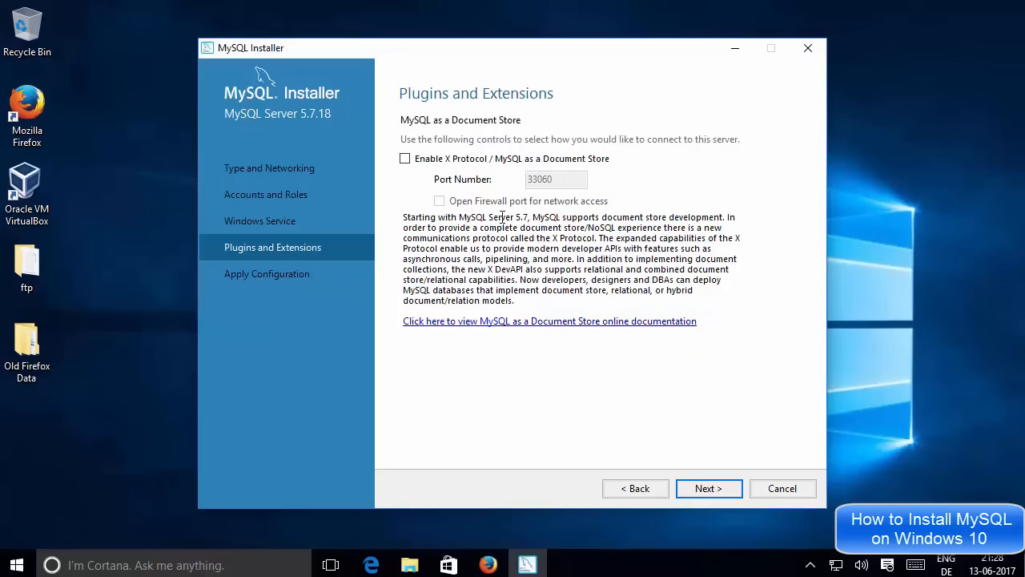
left_click(704, 490)
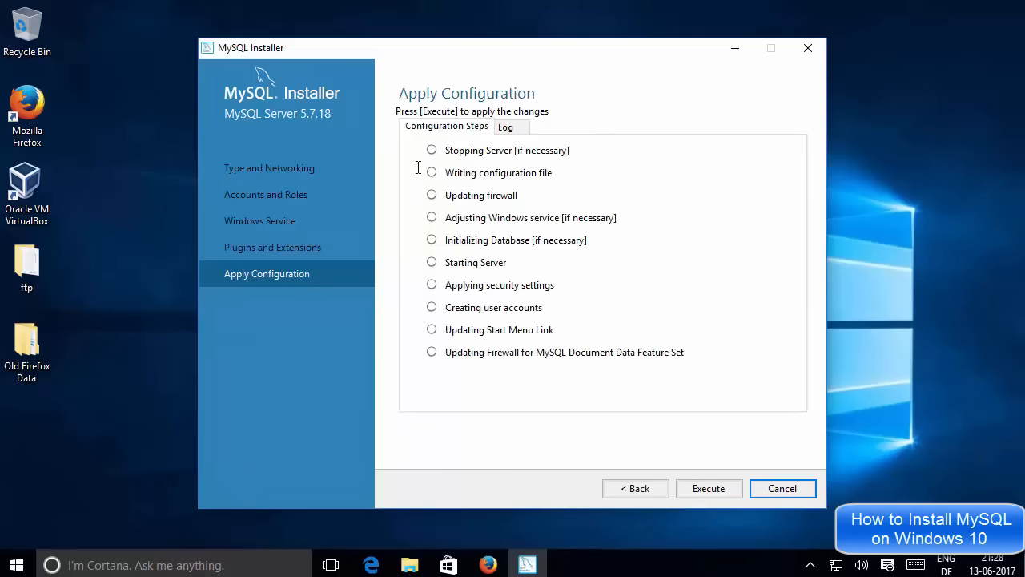
Execute every server configuration step and finish once all show checkmarks.
left_click(695, 491)
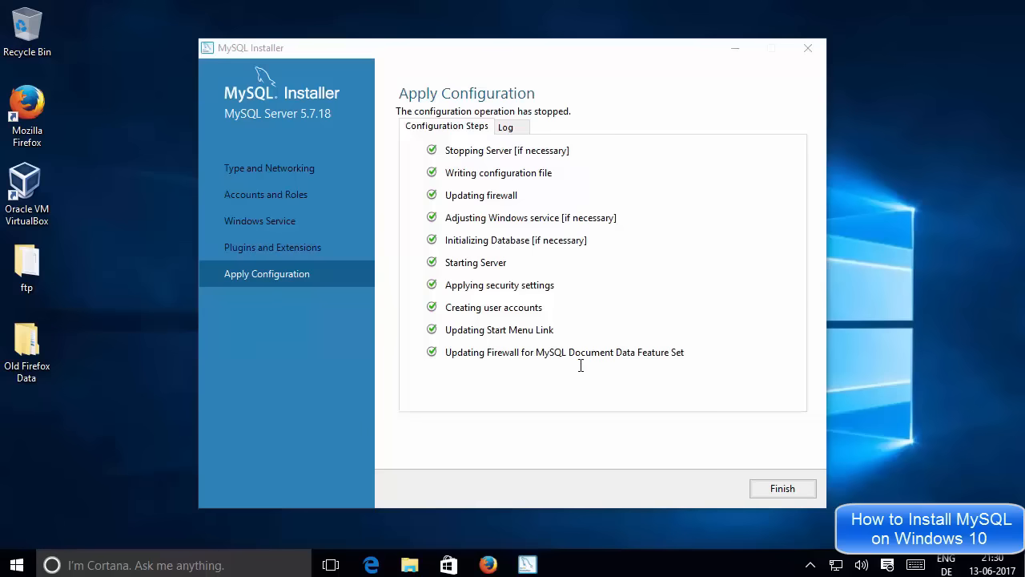
left_click(781, 488)
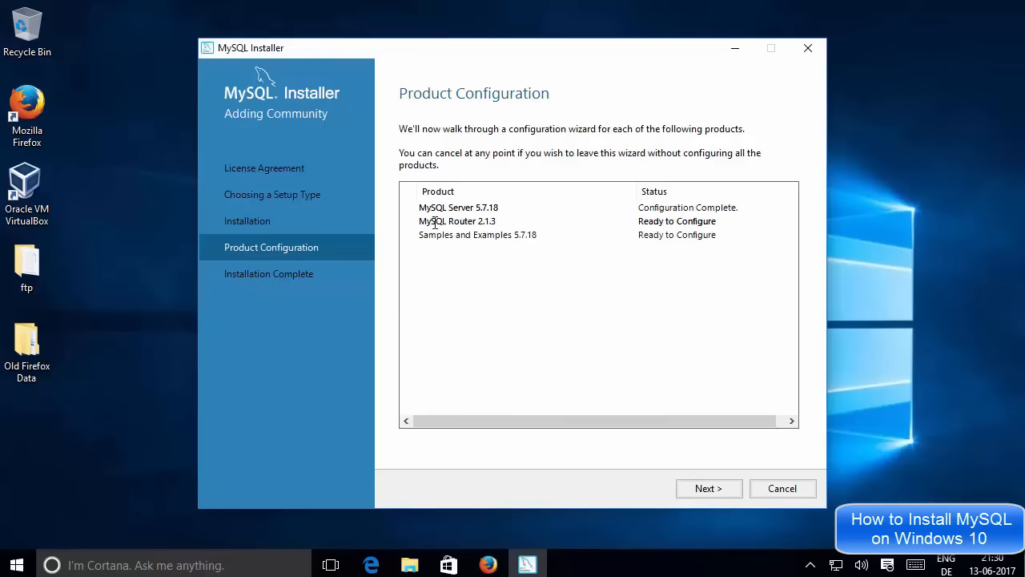
Skip InnoDB cluster setup for MySQL Router and move on to Samples and Examples.
left_click(710, 488)
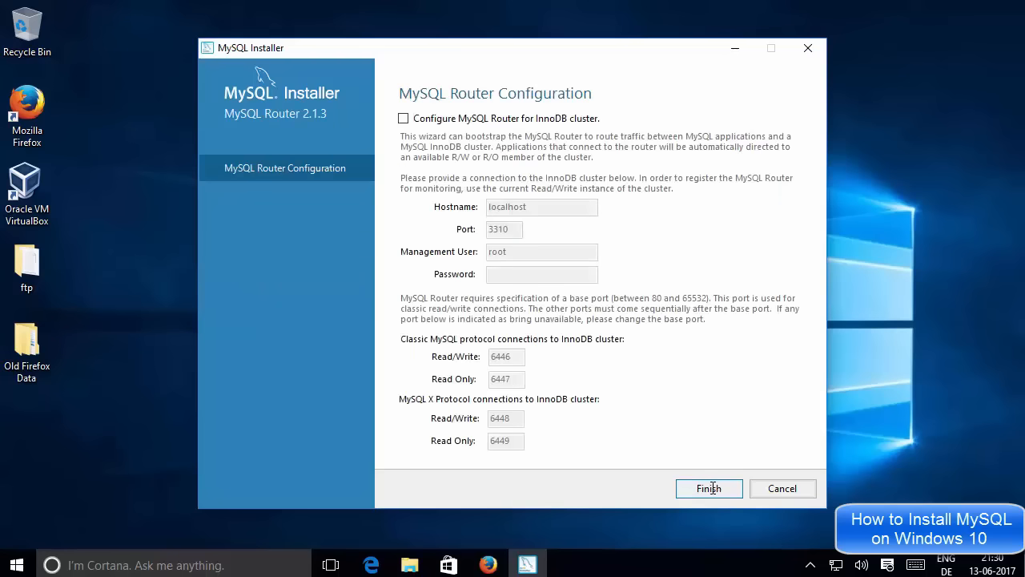
left_click(710, 488)
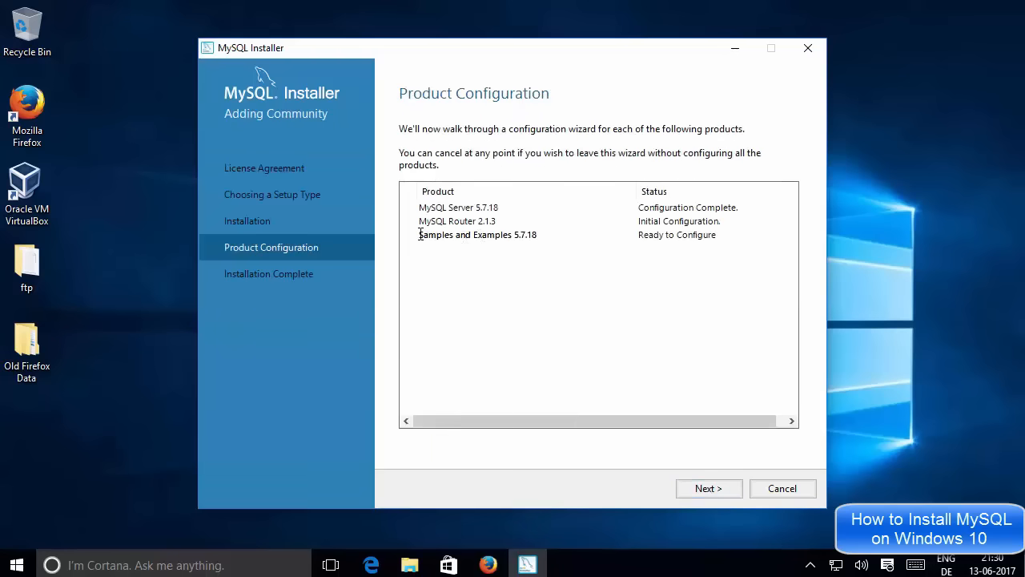
left_click(708, 487)
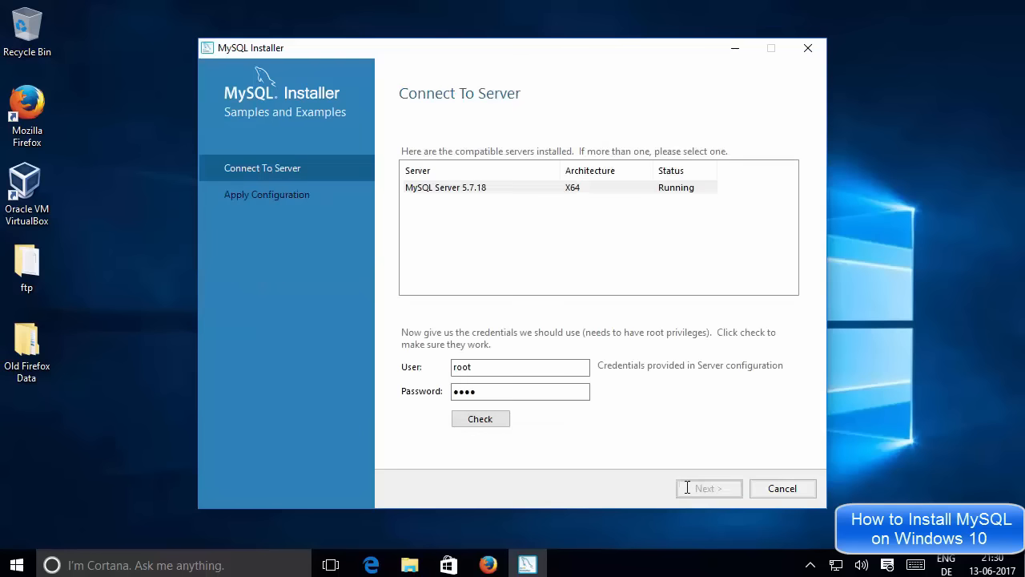
Check root credentials against MySQL Server 5.7.18 and apply the Samples and Examples configuration.
left_click(482, 189)
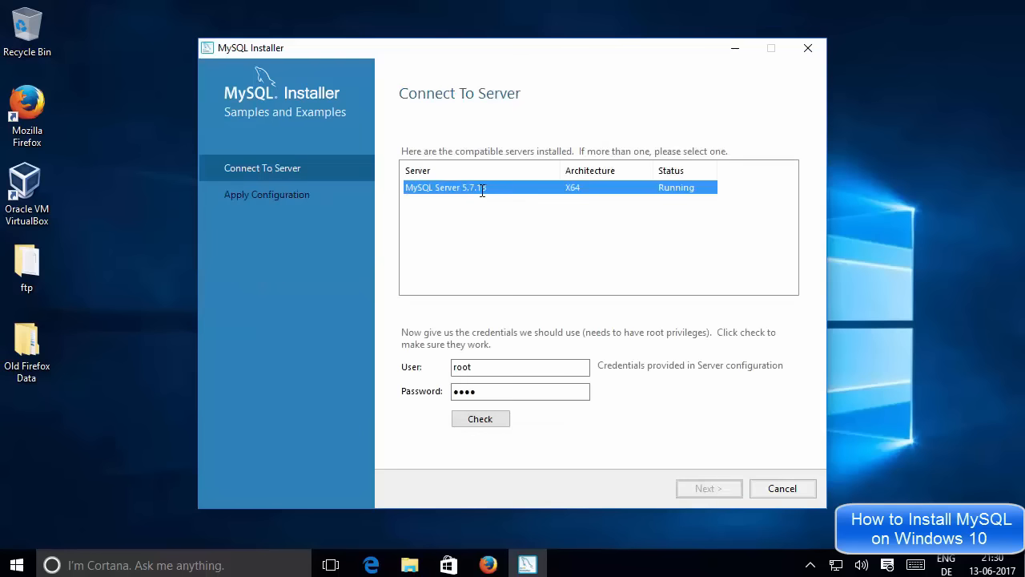
left_click(494, 421)
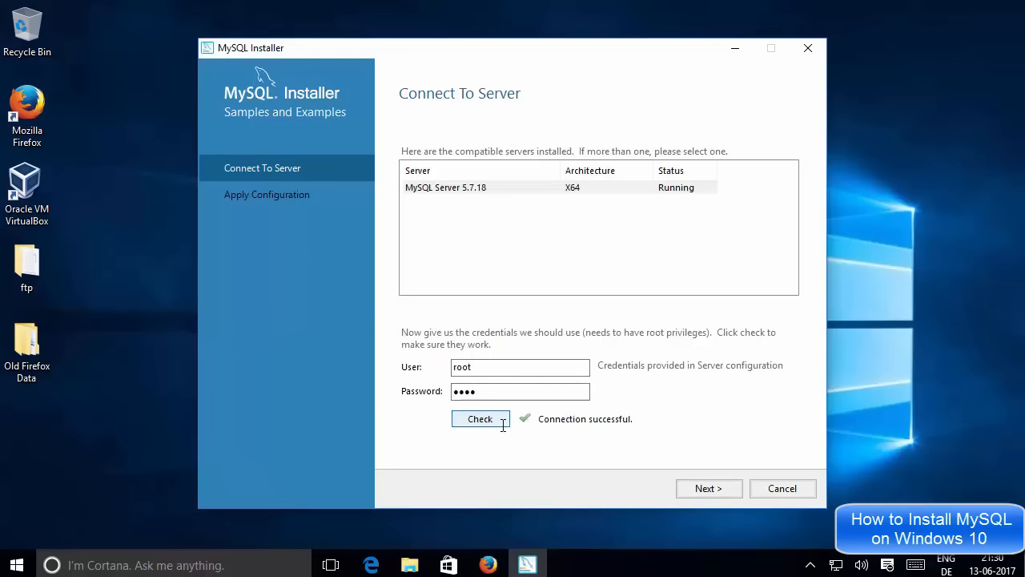
left_click(709, 487)
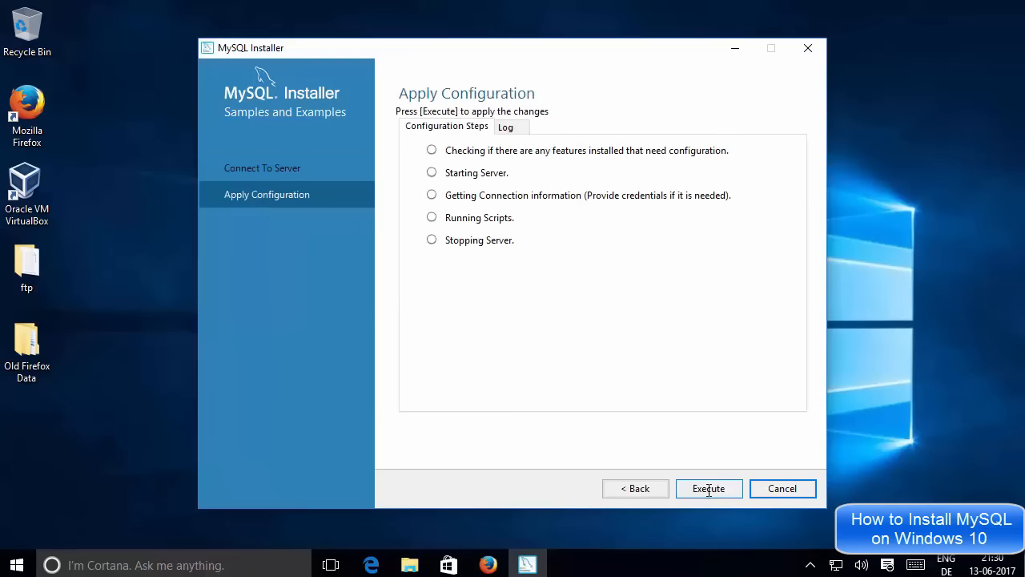
left_click(708, 488)
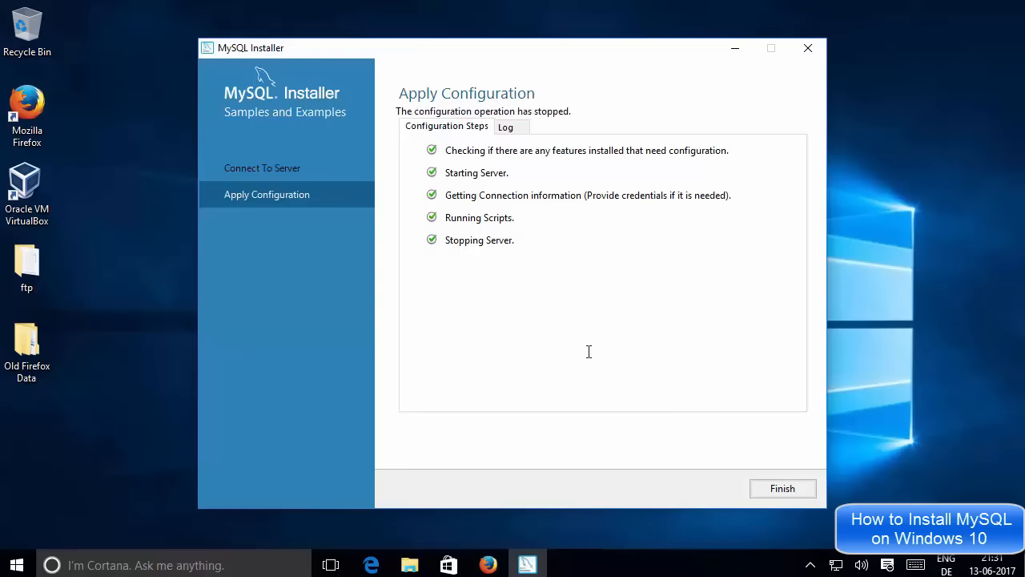
left_click(779, 491)
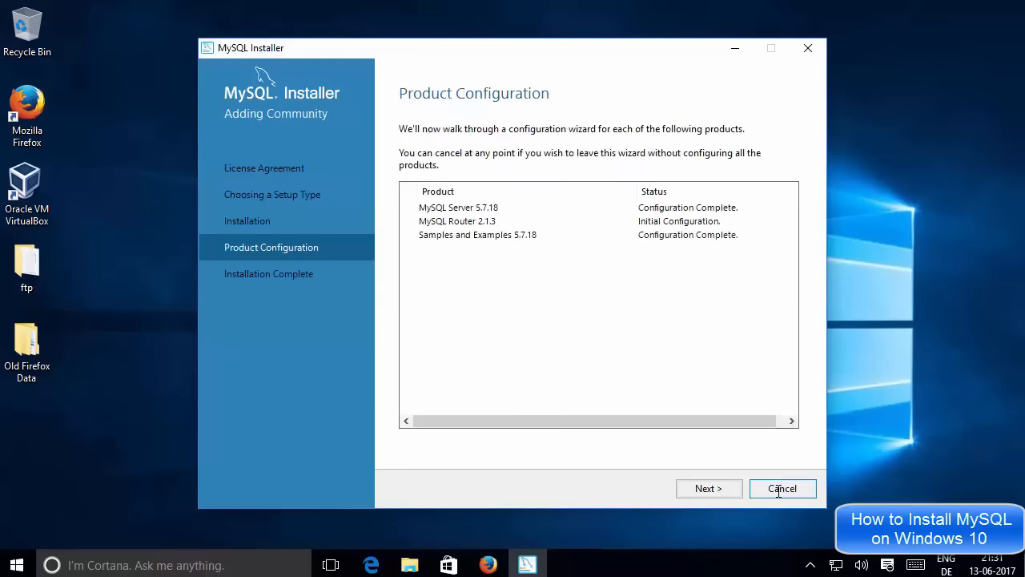
Finish at Installation Complete with start-after-setup ticked, launching MySQL Shell 1.0.9.
left_click(718, 490)
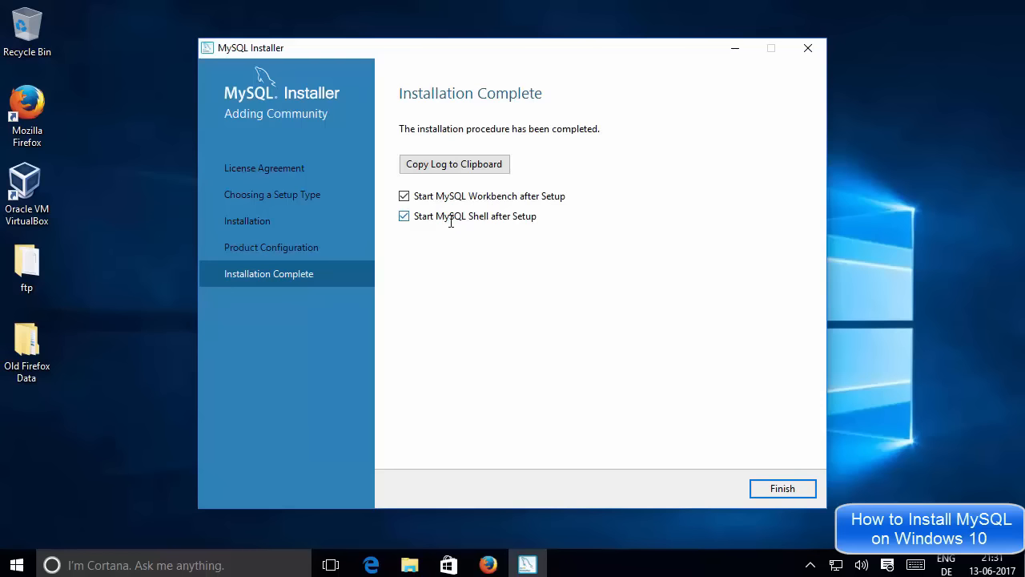
left_click(782, 489)
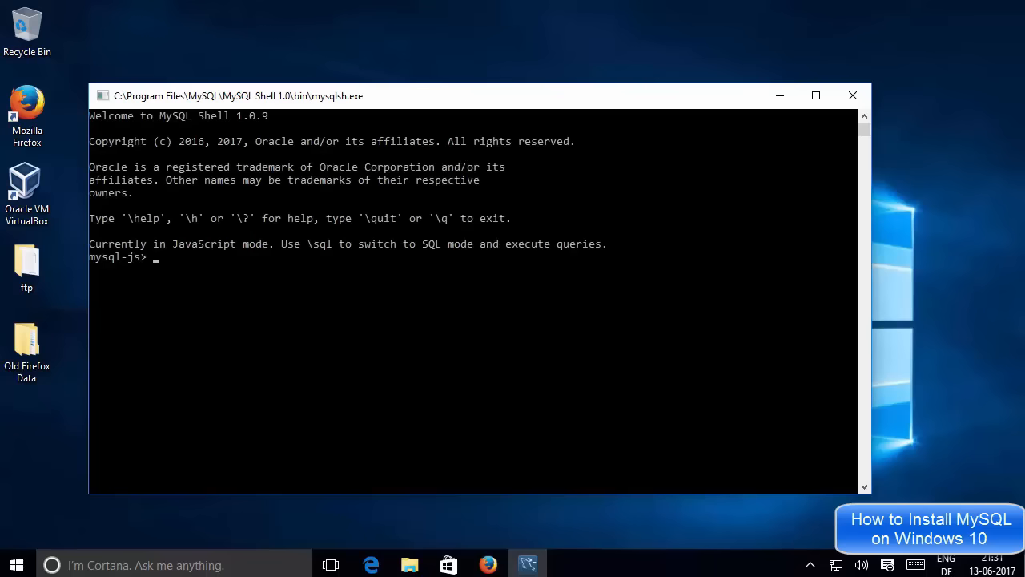
Switch from MySQL Shell back to the Workbench welcome page, then open the Start menu.
mouse_move(528, 565)
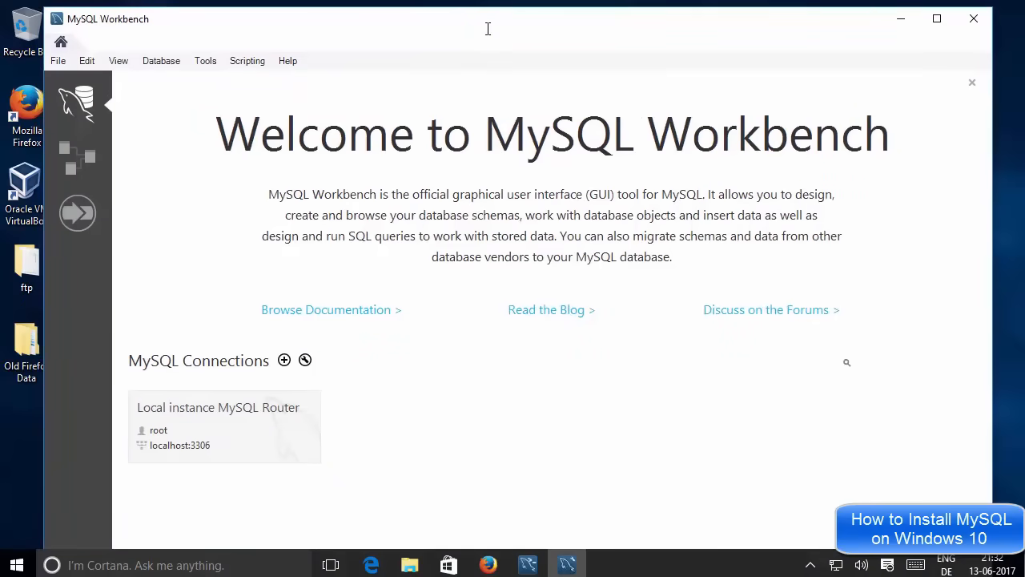
left_click(521, 560)
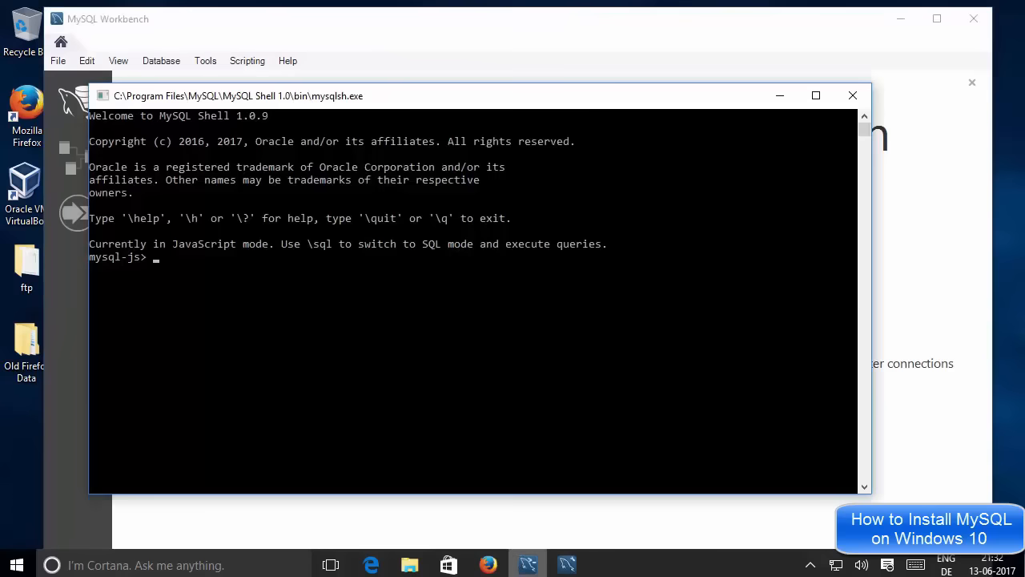
left_click(569, 560)
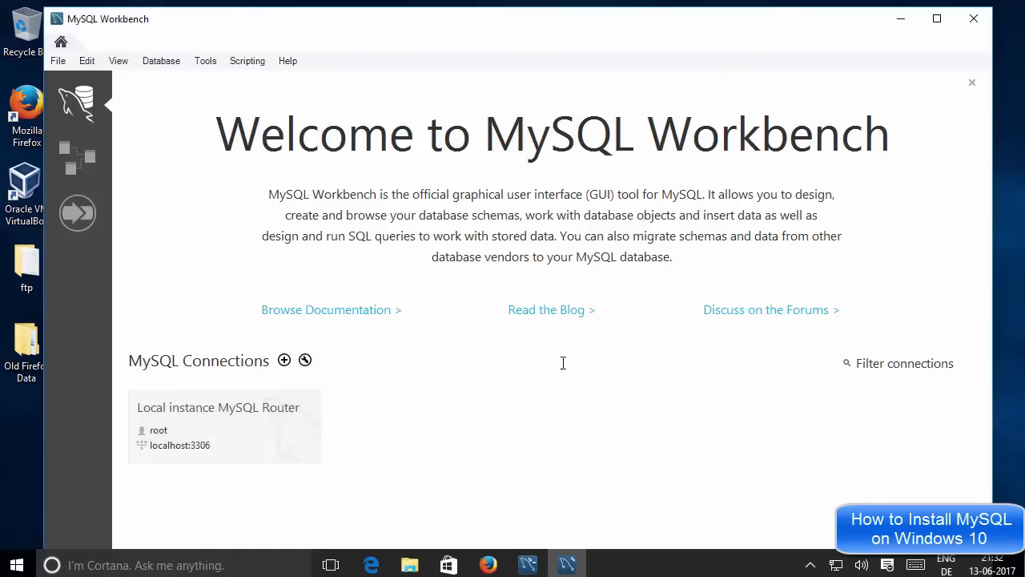
left_click(16, 565)
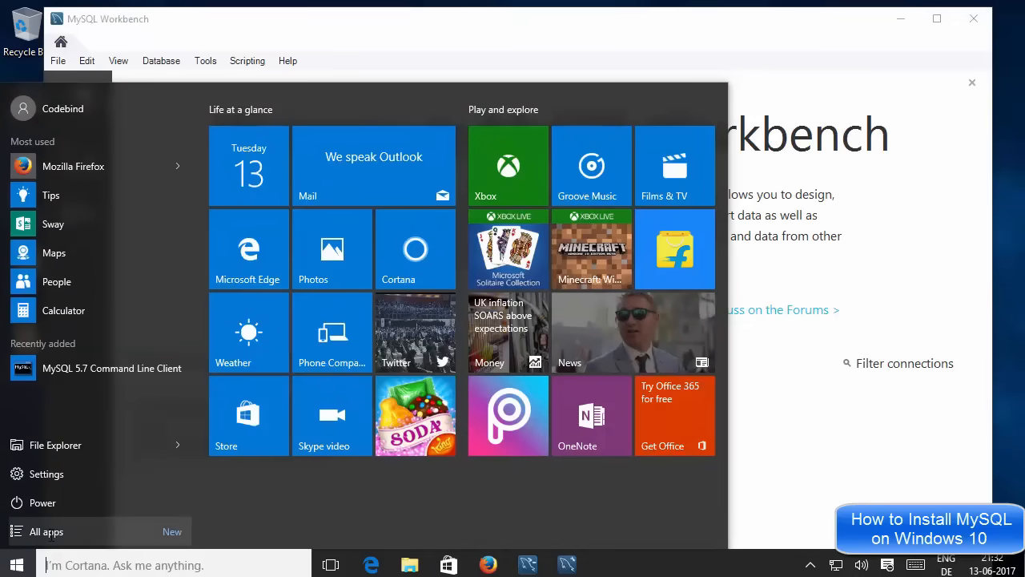
Scroll All apps down to M and expand the MySQL program folder.
left_click(46, 532)
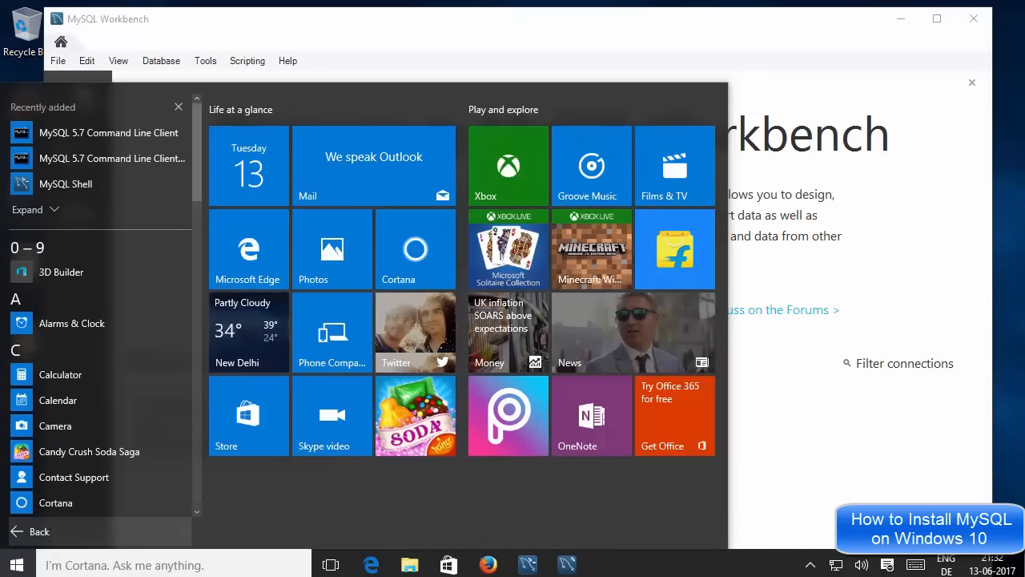
scroll(108, 406, "down", 10)
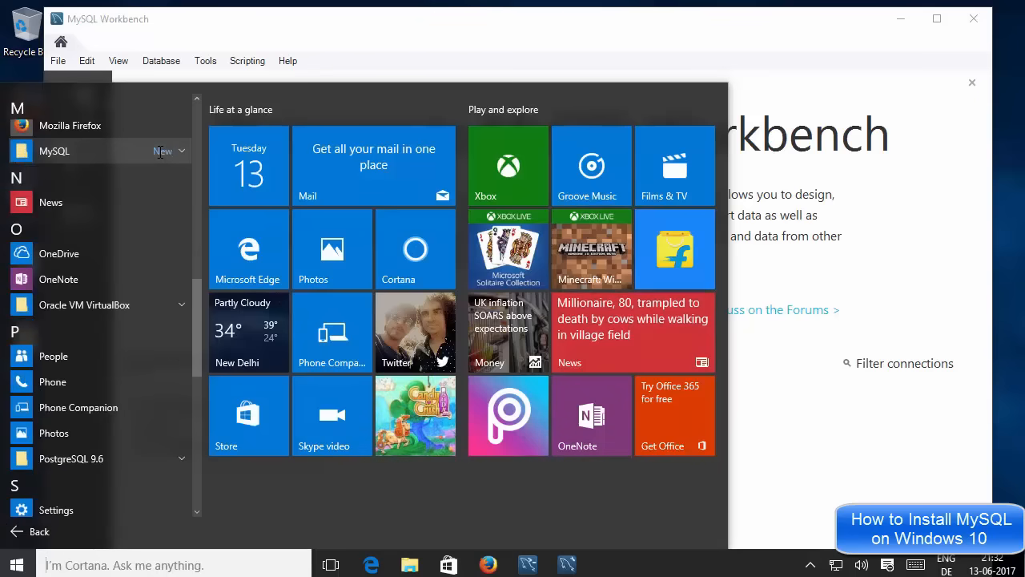
left_click(161, 152)
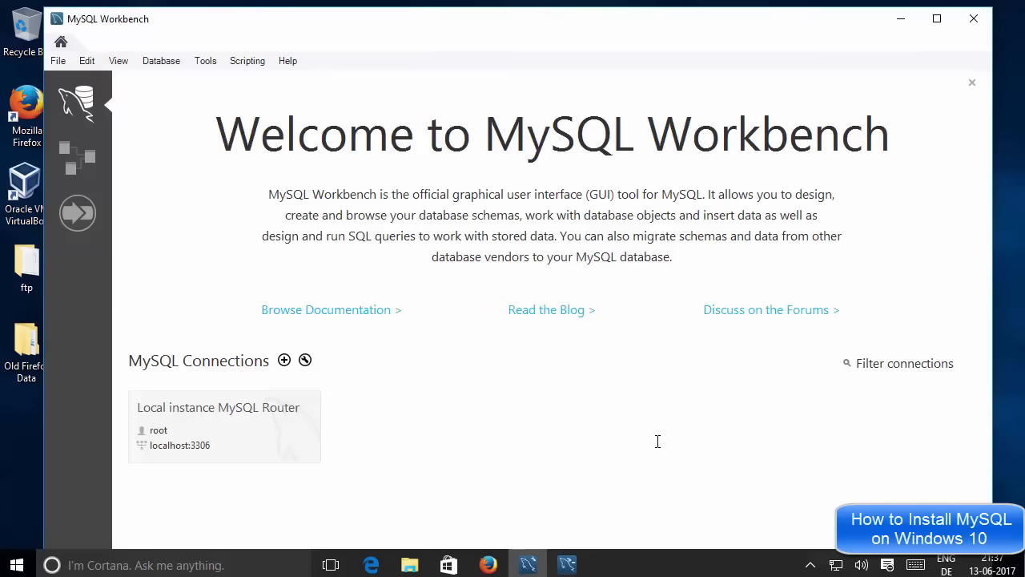
Bring the MySQL Shell window forward and close it.
left_click(567, 565)
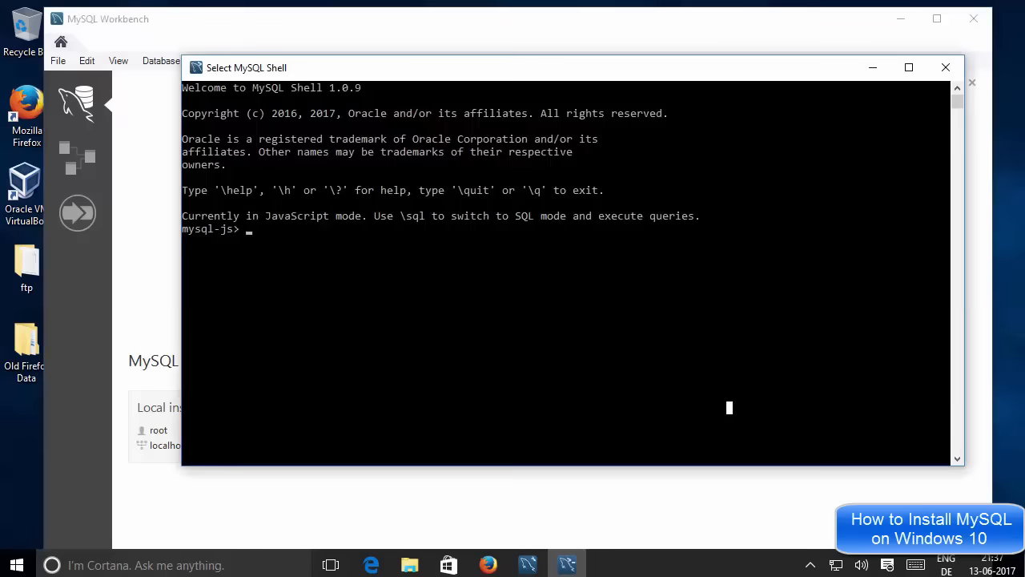
left_click(496, 510)
left_click(569, 561)
left_click(942, 68)
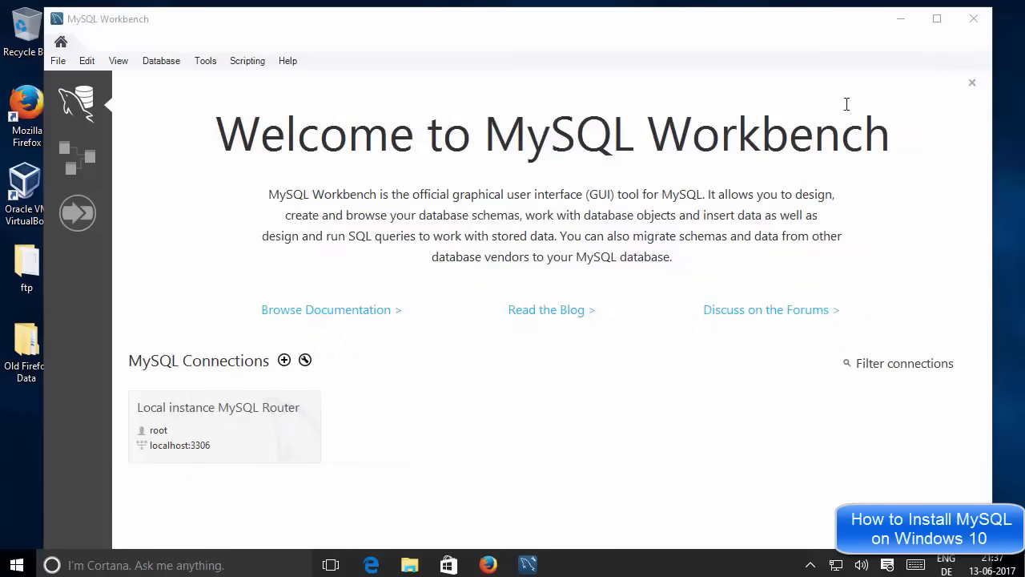
Show All apps in the Start menu and expand the MySQL folder to list its tools.
left_click(17, 564)
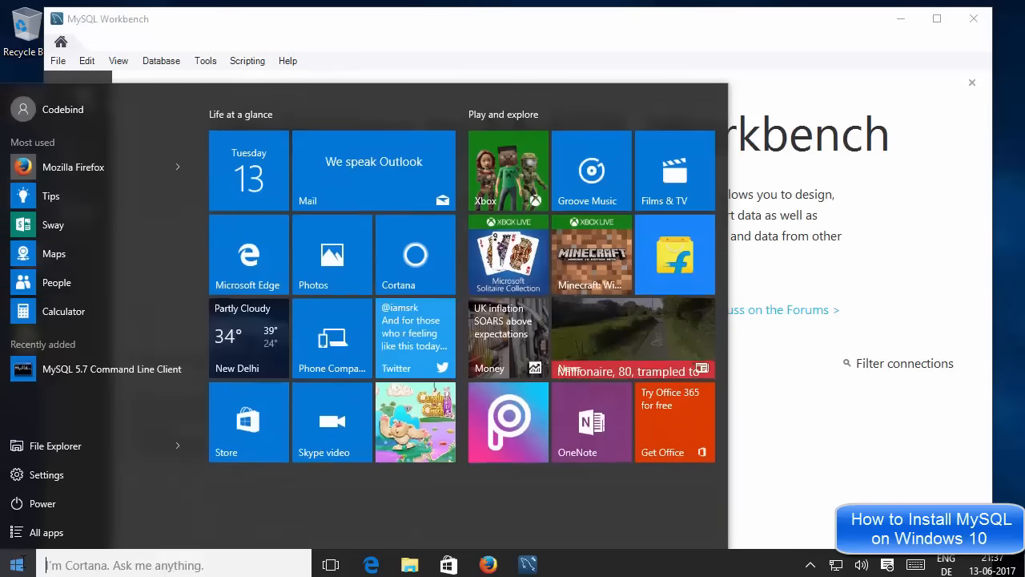
left_click(46, 533)
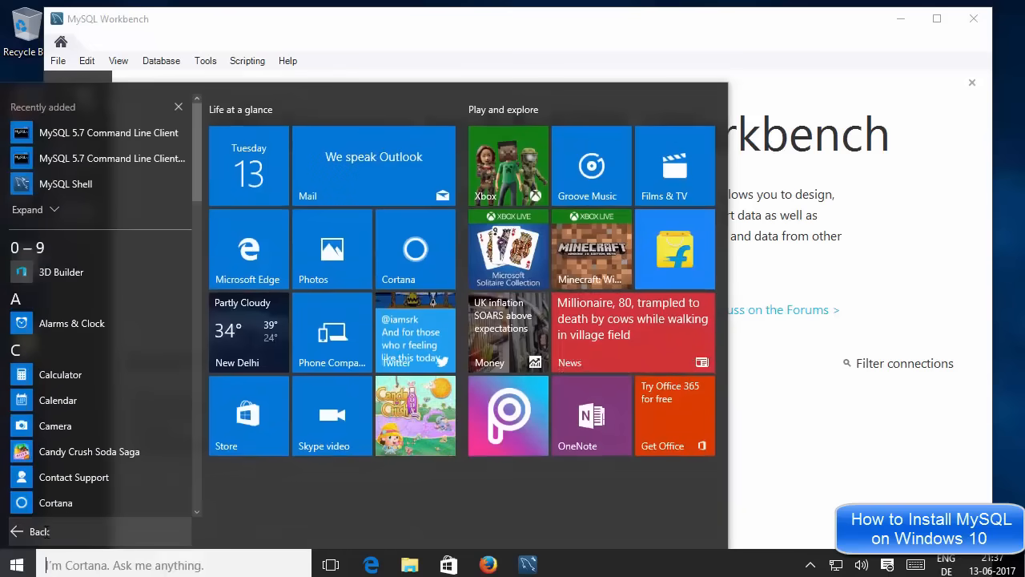
left_click_drag(196, 200, 195, 378)
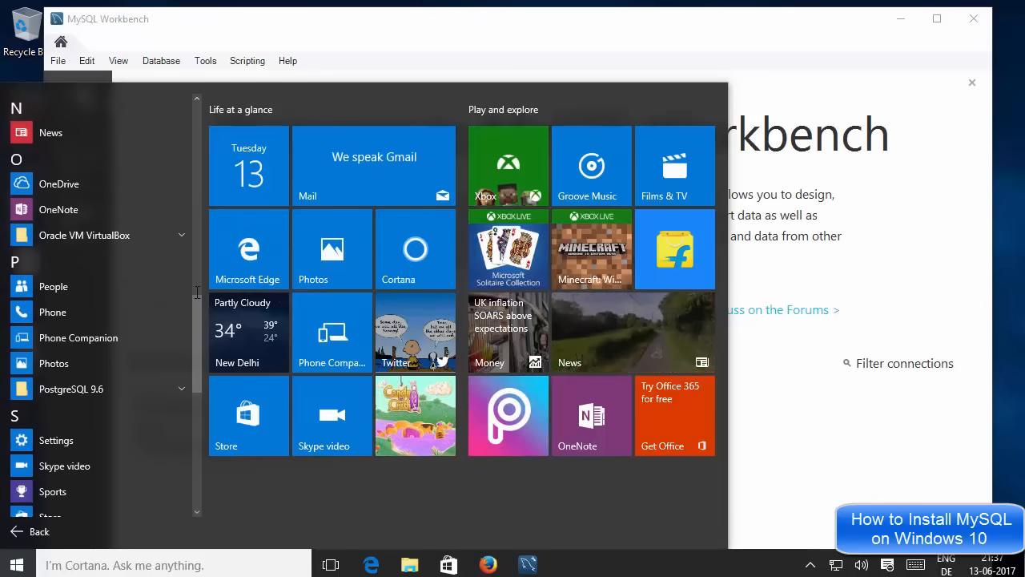
left_click_drag(199, 297, 201, 241)
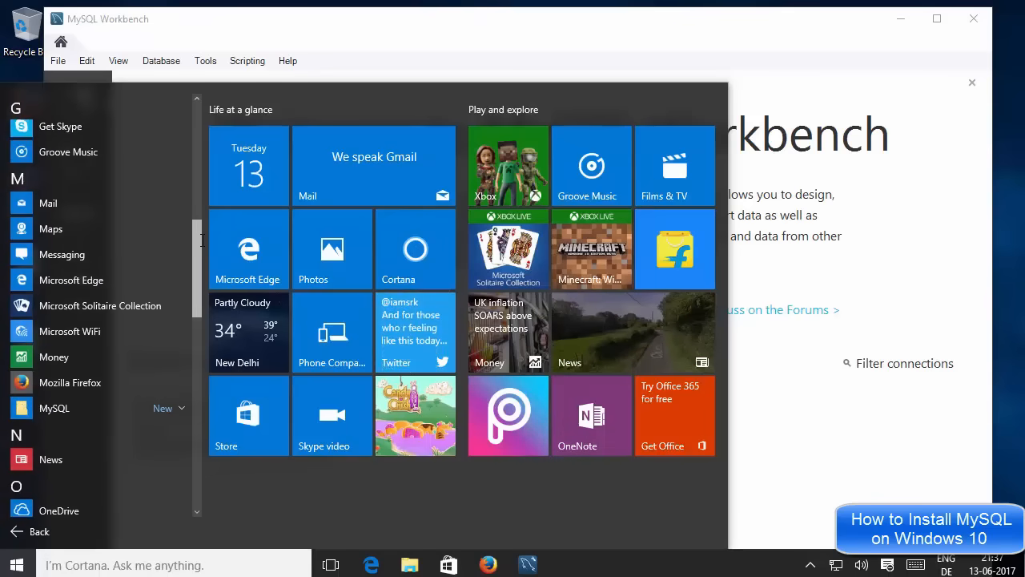
left_click(167, 409)
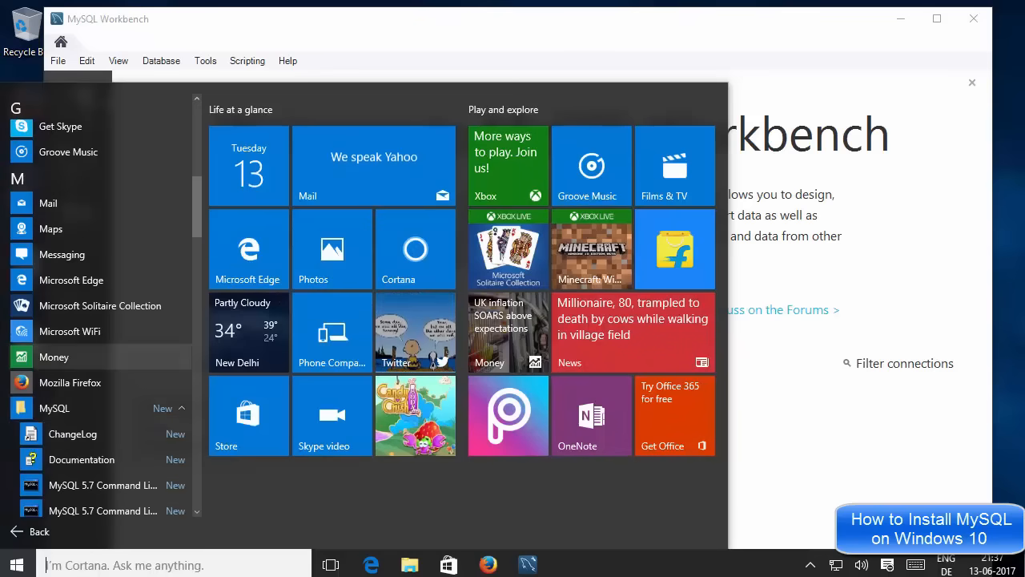
scroll(100, 321, "down", 2)
scroll(120, 258, "down", 2)
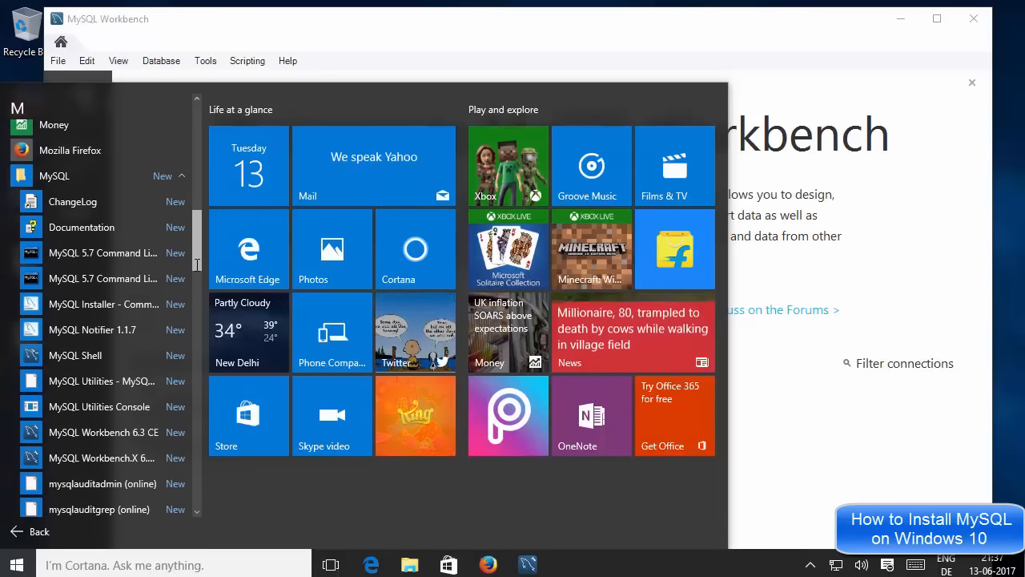
Launch MySQL 5.7 Command Line Client and log in with the root password.
left_click(113, 254)
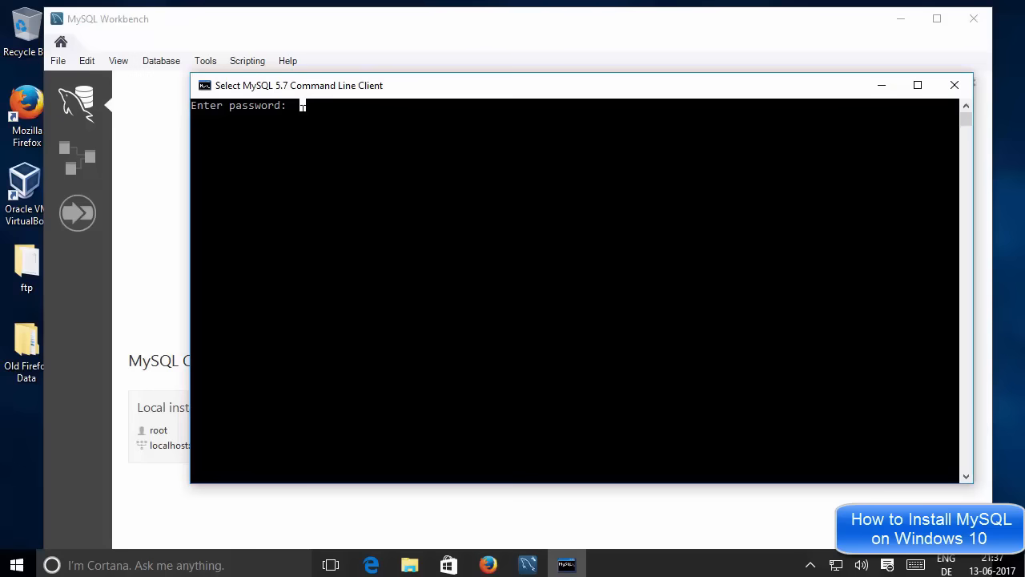
type("****")
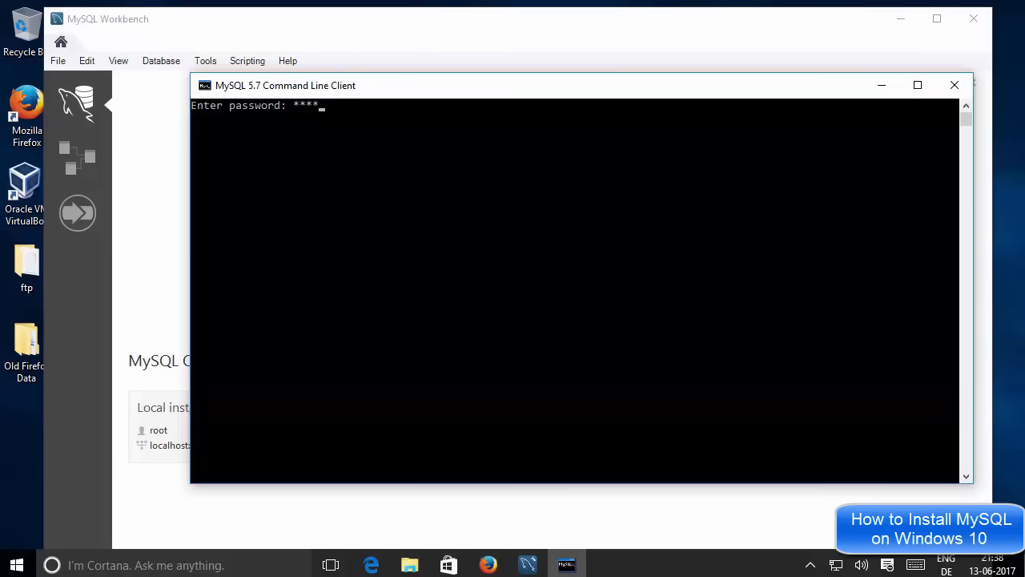
key("Return")
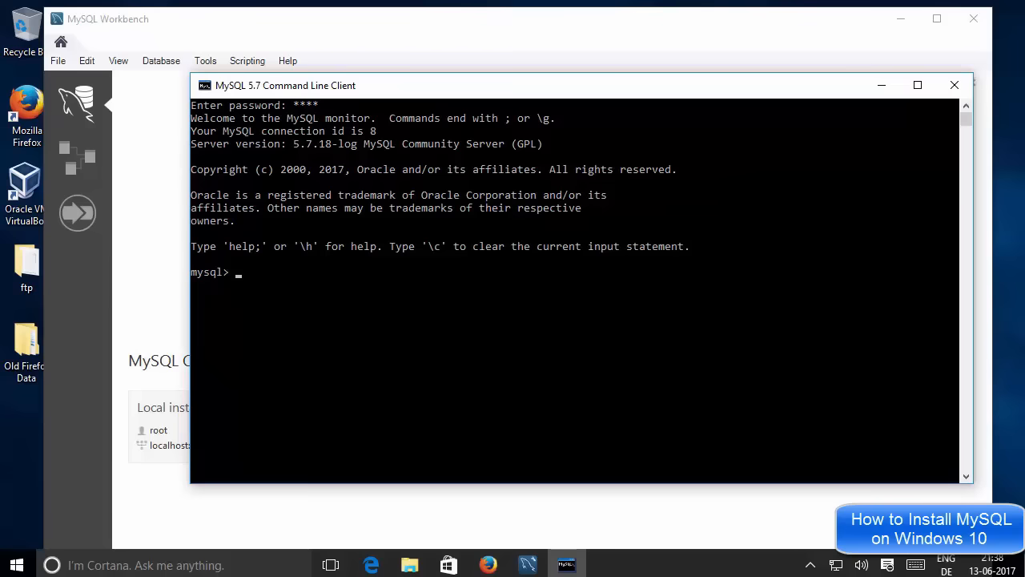
Run 'show databases' in the console to list the server's databases.
left_click(264, 284)
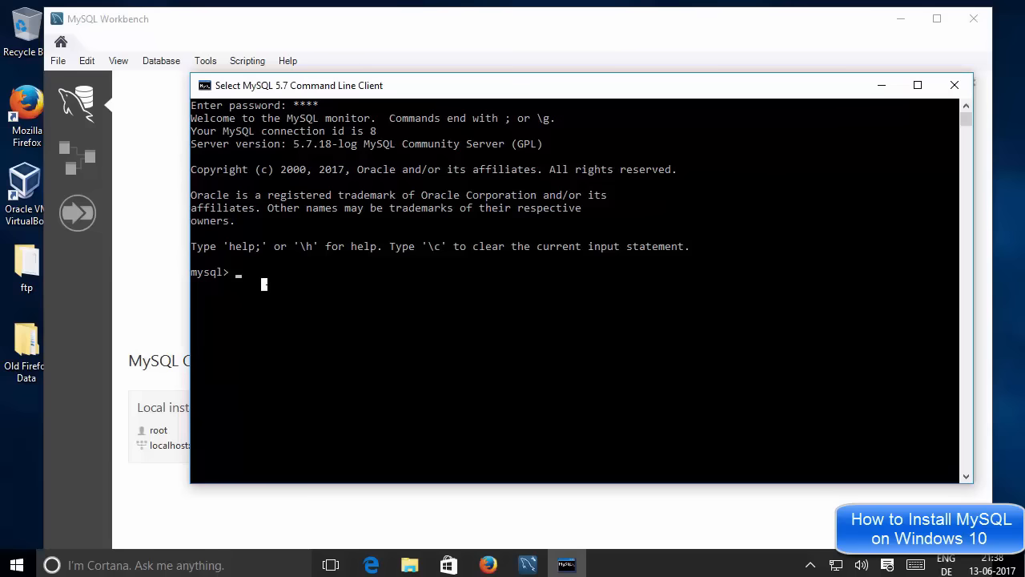
type("show databases;")
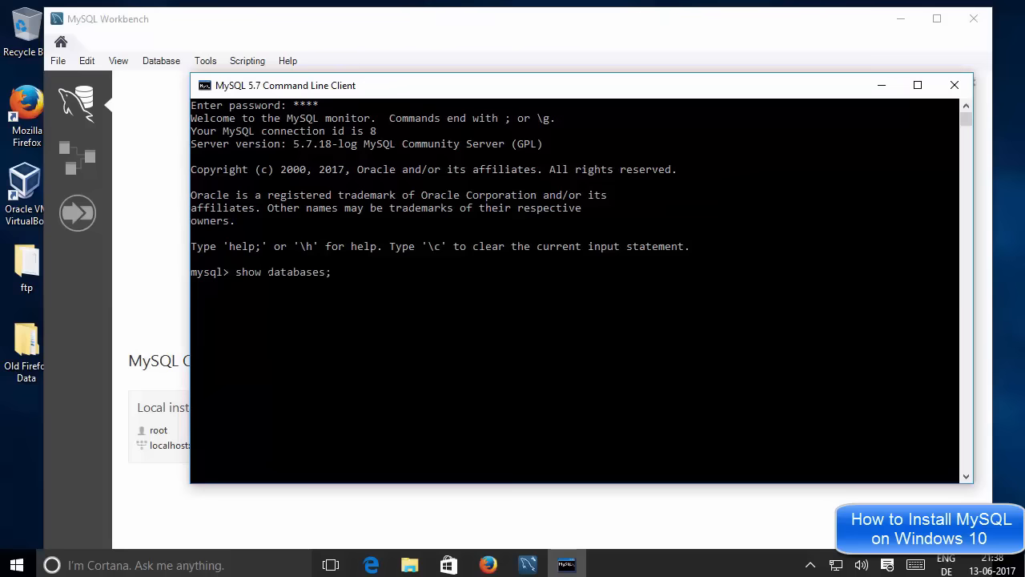
key("Return")
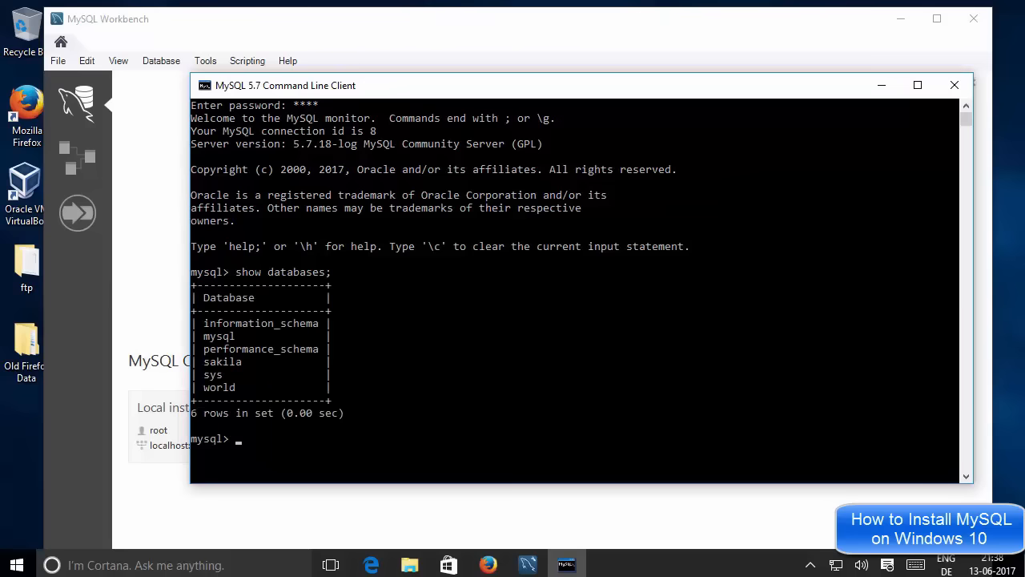
Highlight world in the database list and type 'use warld;'.
left_click(303, 323)
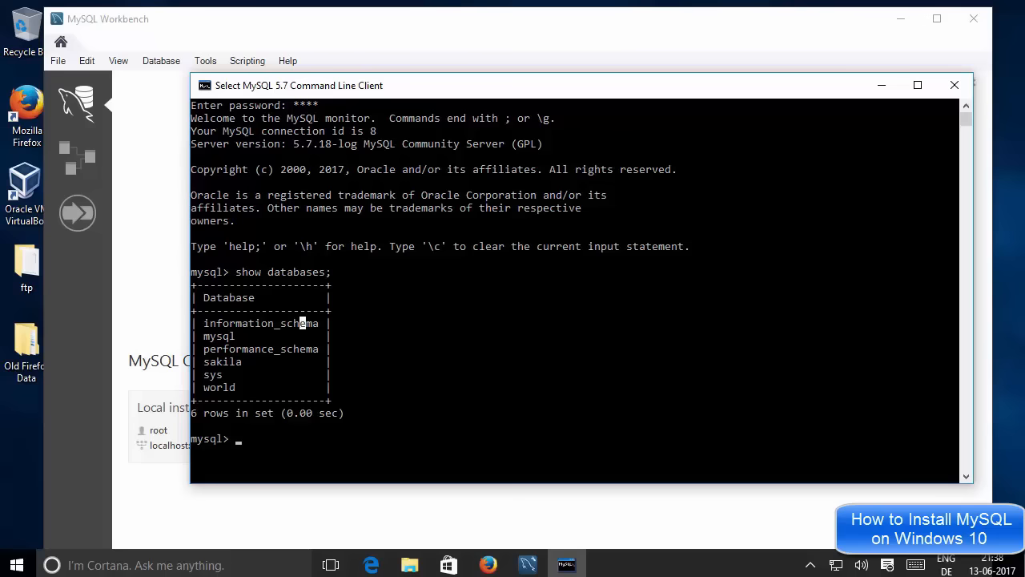
left_click(399, 310)
double_click(226, 388)
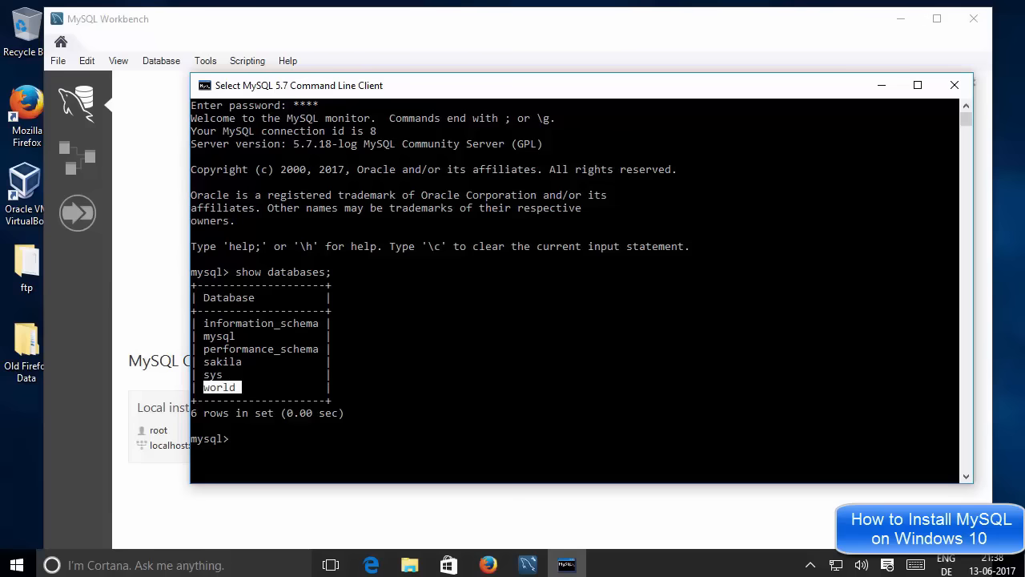
right_click(507, 347)
type("use")
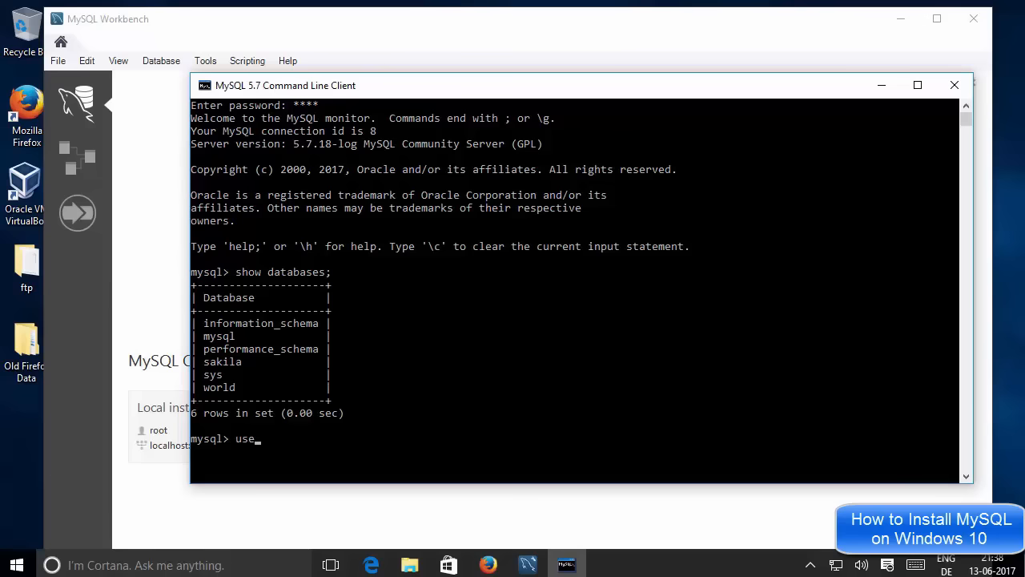
type(" warld;")
Correct the misspelled 'use warld;' to 'use world;' and switch to the world database.
key("Return")
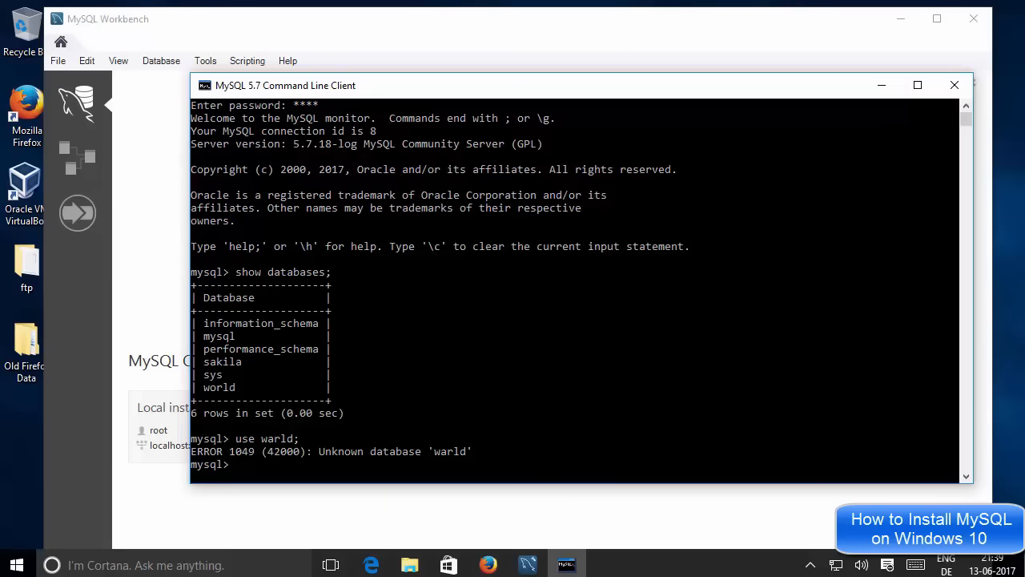
left_click(281, 413)
key("Escape")
key("Up")
key("BackSpace")
type("o")
key("Return")
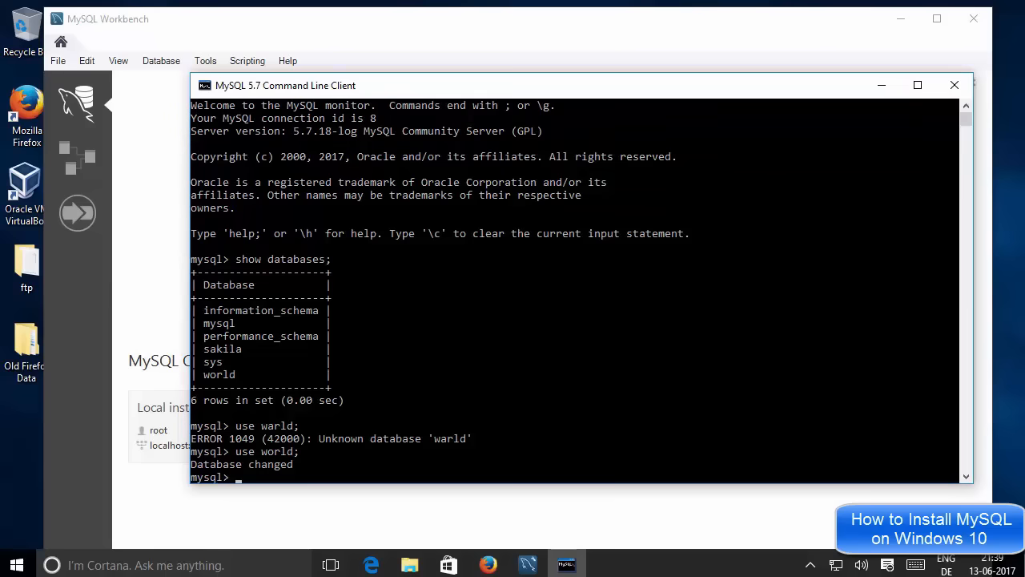
Run 'show tables;' to list the world database's tables.
left_click(308, 463)
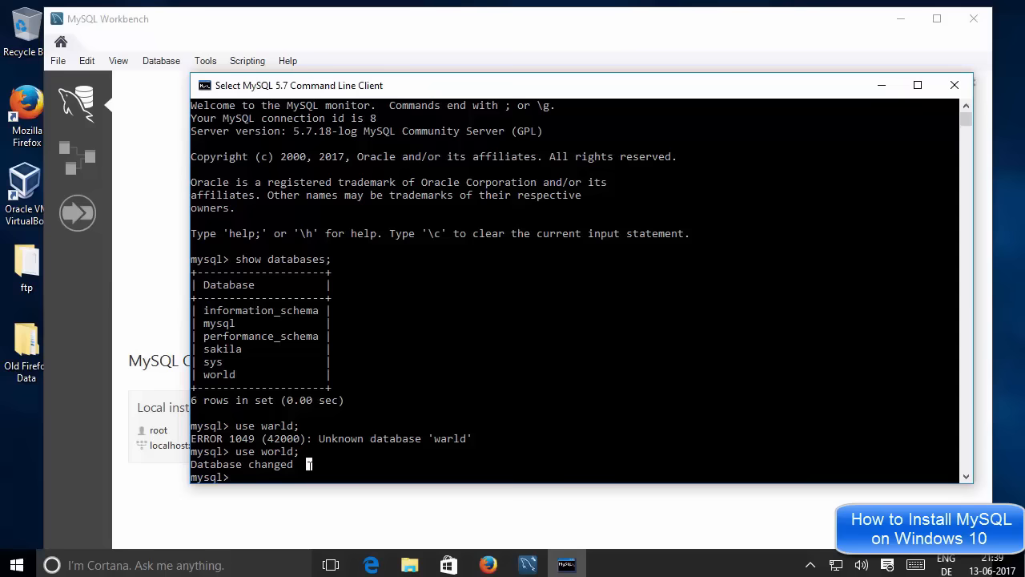
type("s")
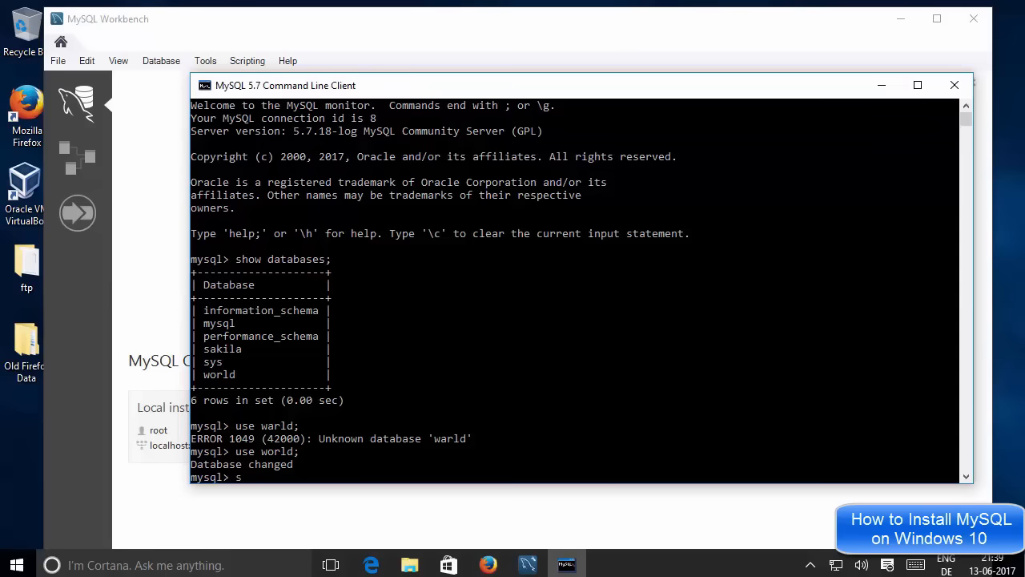
type("how tabk")
key("BackSpace")
type("les;")
left_click(327, 437)
key("Return")
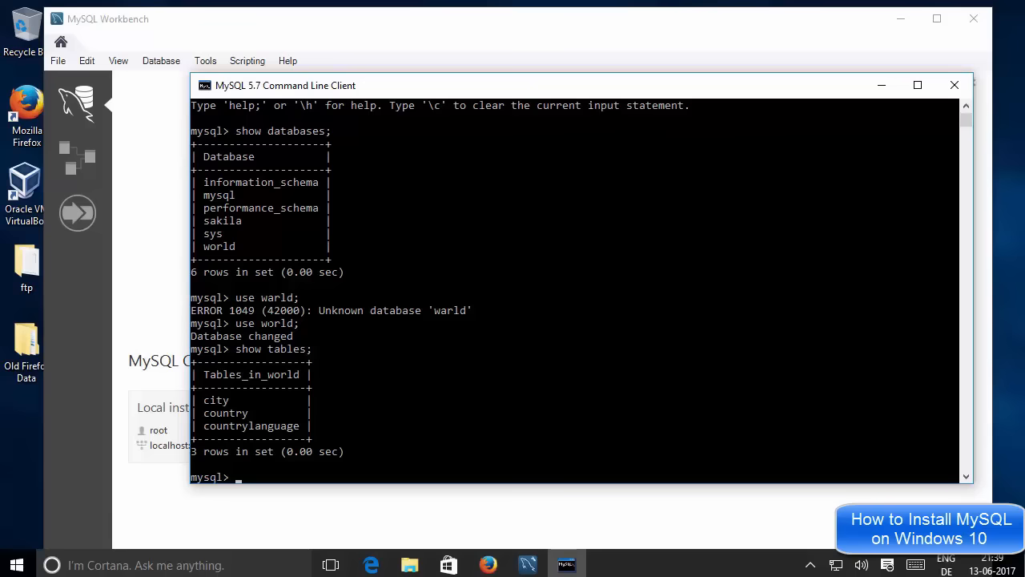
Highlight the city and country table names, then return to MySQL Workbench.
double_click(225, 400)
left_click(226, 400)
double_click(226, 400)
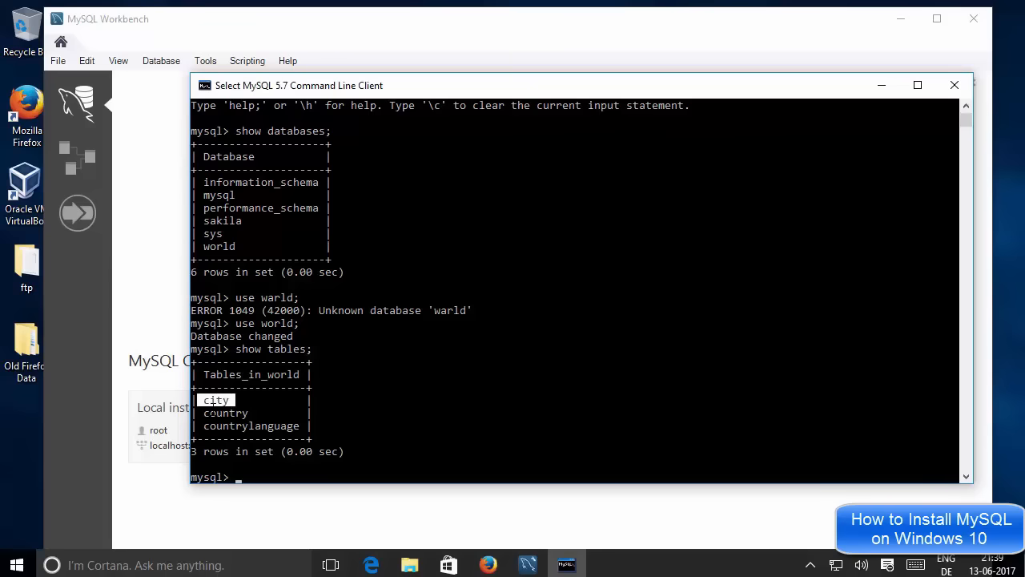
left_click(226, 413)
left_click(174, 177)
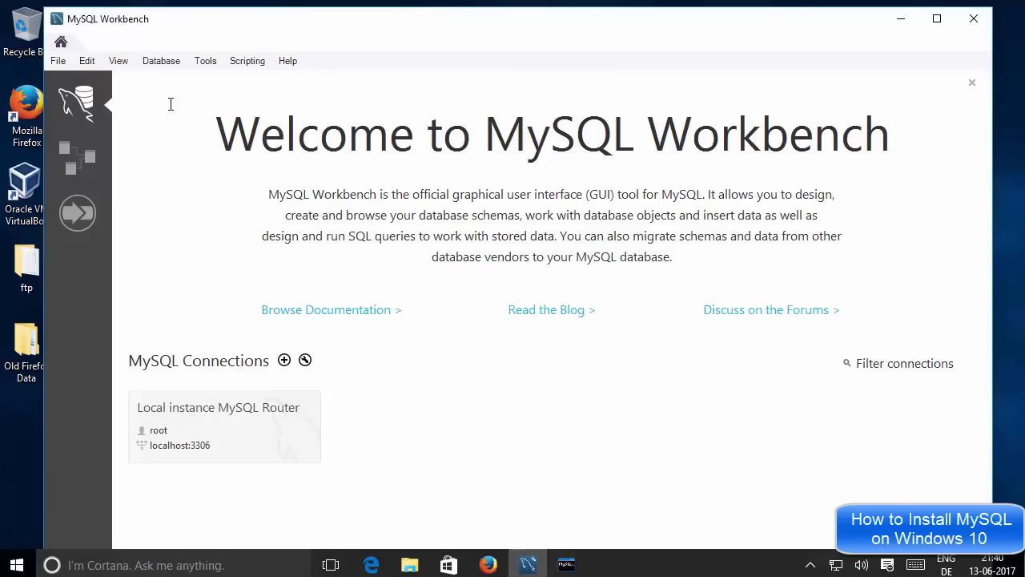
Choose Database > Connect to Database in MySQL Workbench.
left_click(159, 63)
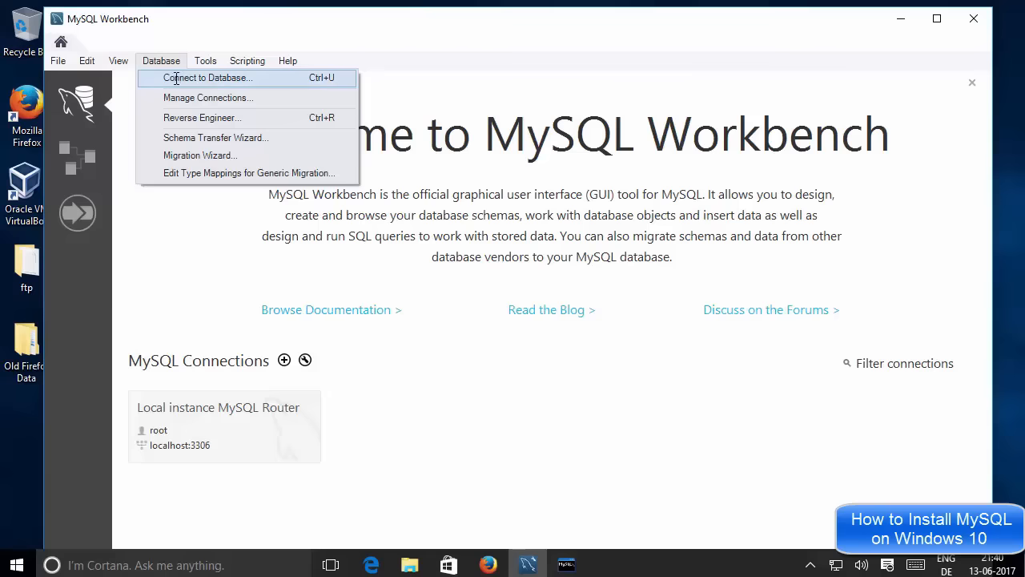
left_click(182, 79)
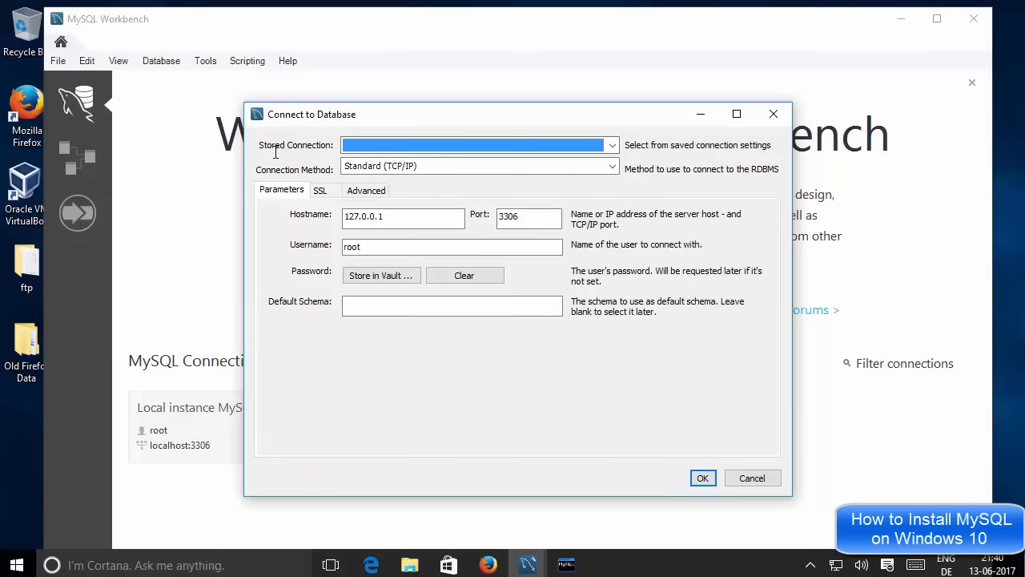
Select the stored Local instance MySQL Router connection and check its localhost host and root user.
left_click(395, 143)
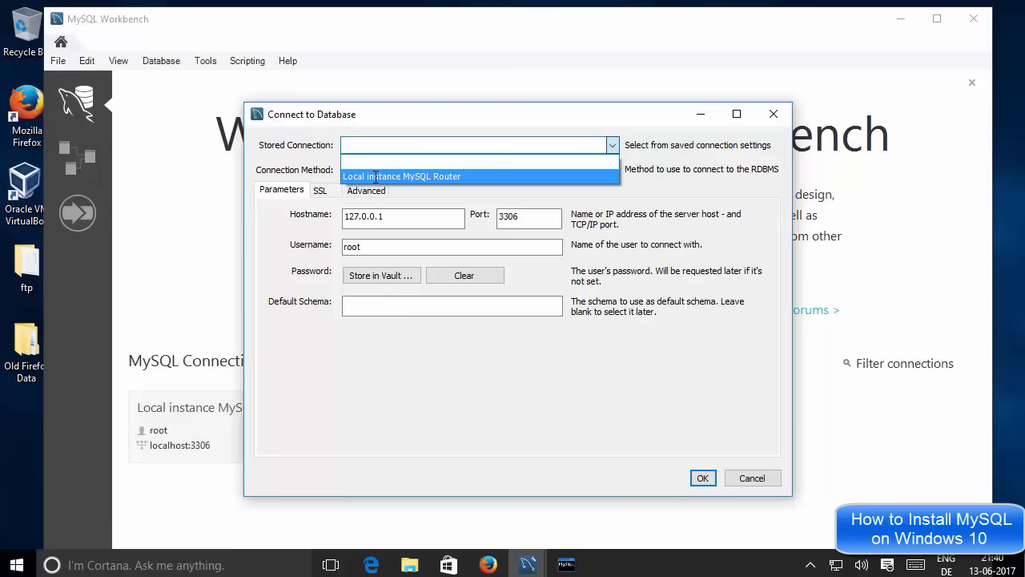
left_click(377, 176)
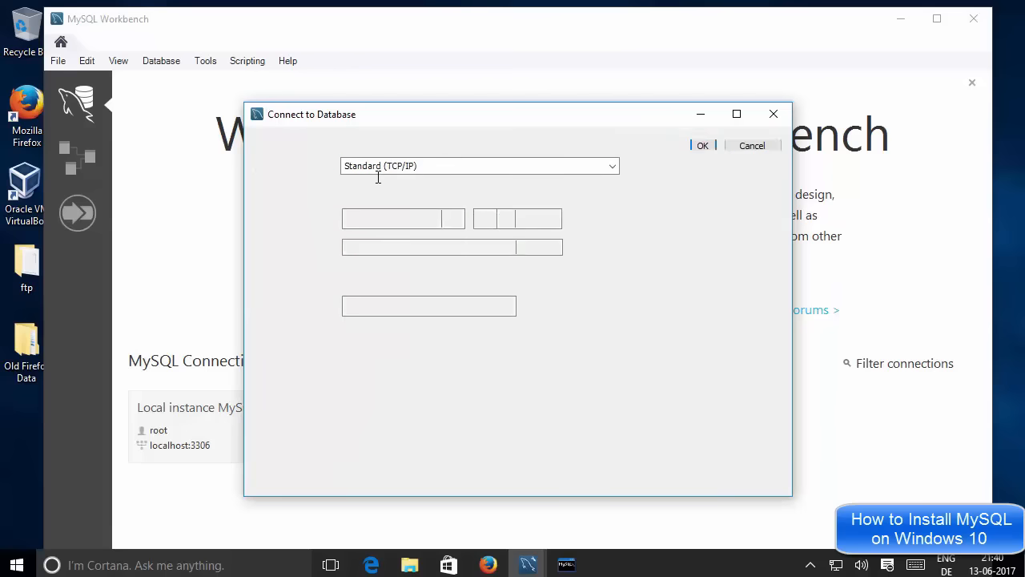
left_click(393, 217)
left_click_drag(389, 217, 348, 218)
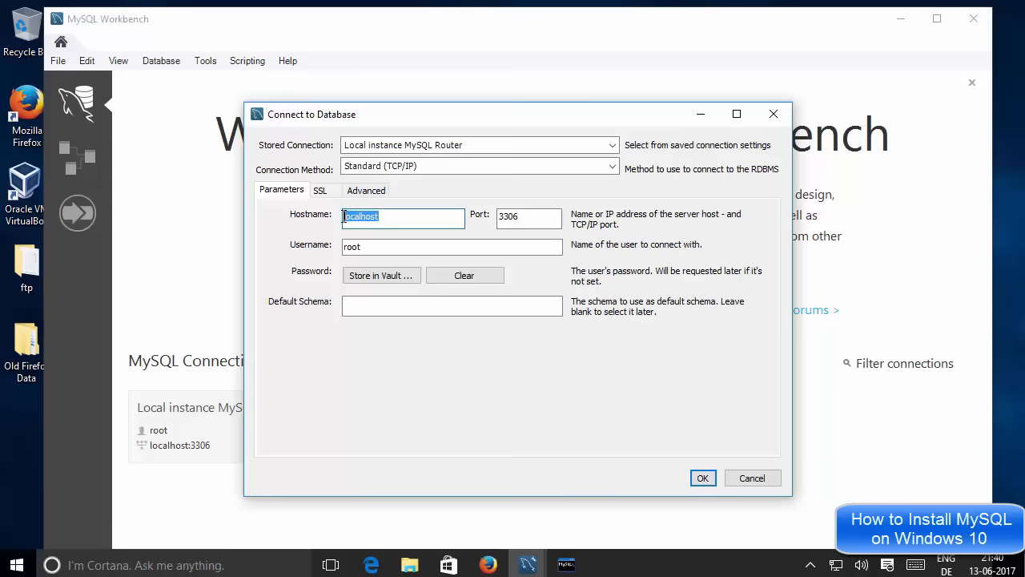
left_click(448, 247)
left_click_drag(449, 247, 342, 244)
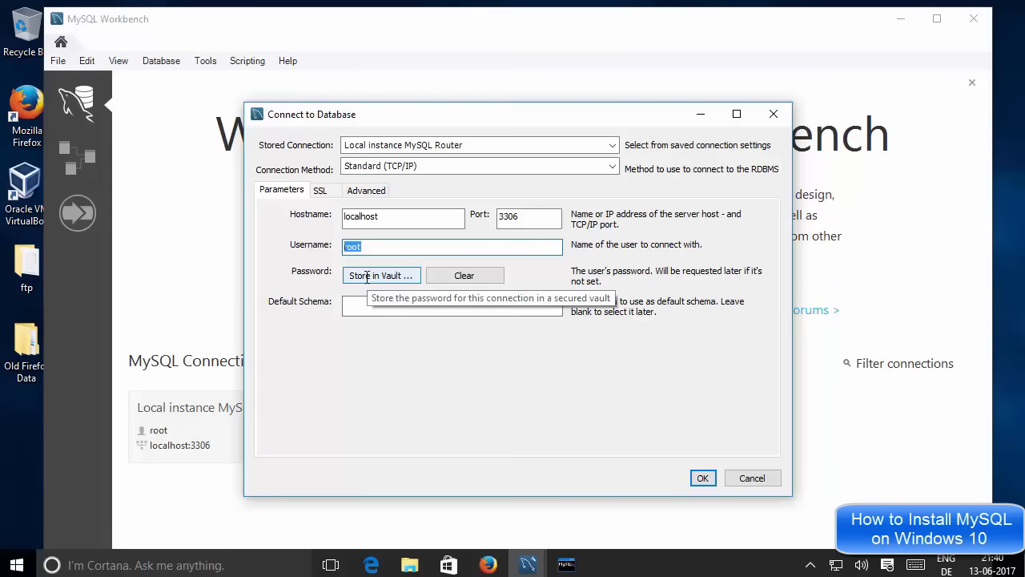
Store the root account's password in the vault and connect.
left_click(366, 276)
type("root")
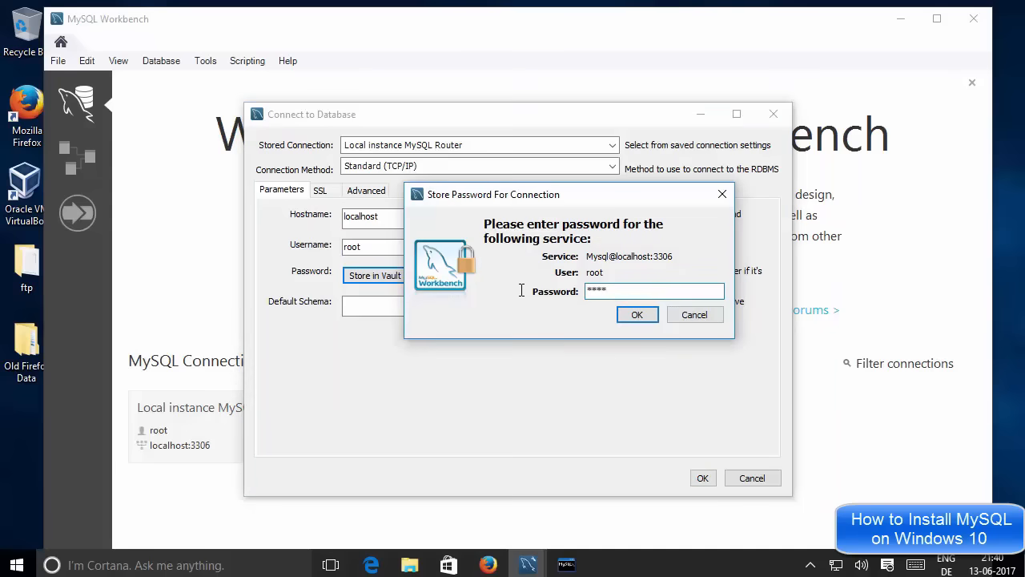
left_click(637, 314)
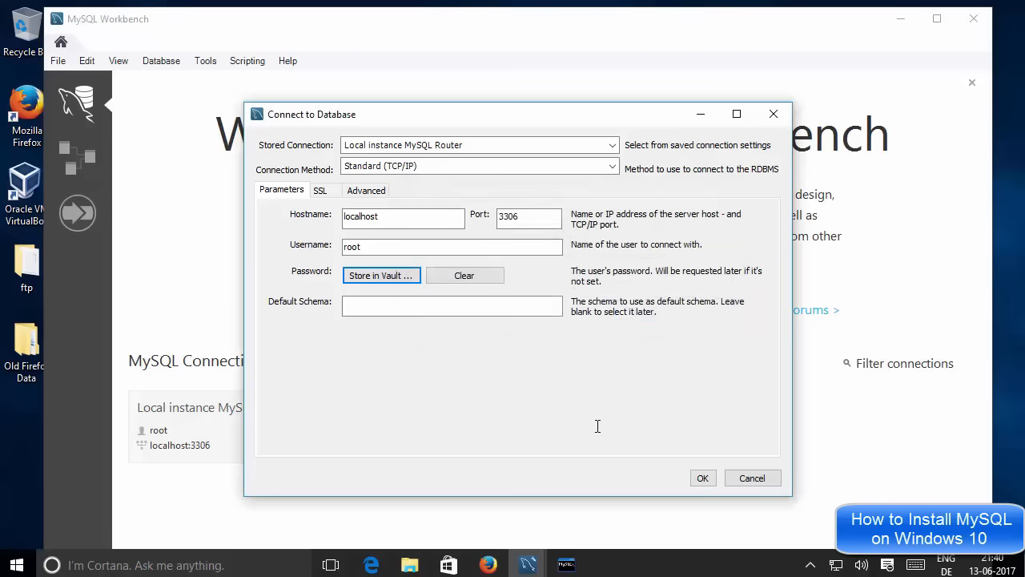
left_click(702, 478)
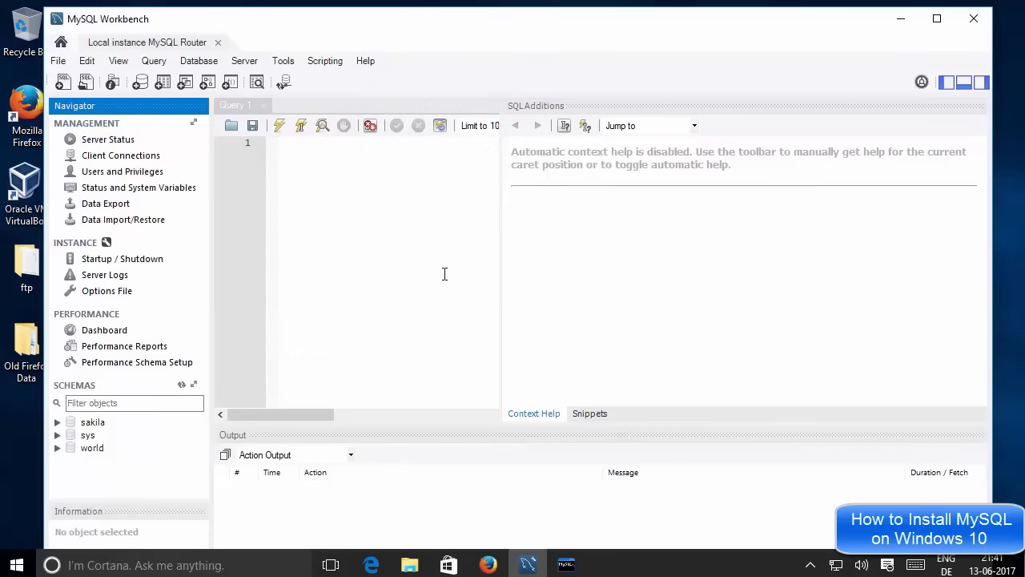
Widen the Query 1 editor area by dragging its splitter to the right.
left_click(424, 248)
left_click_drag(502, 265, 817, 277)
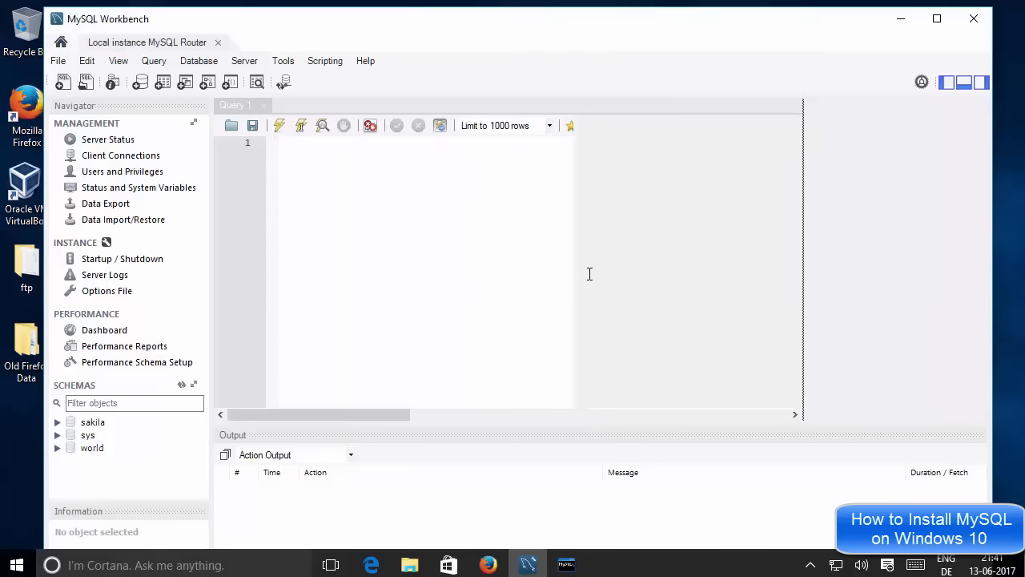
left_click(240, 185)
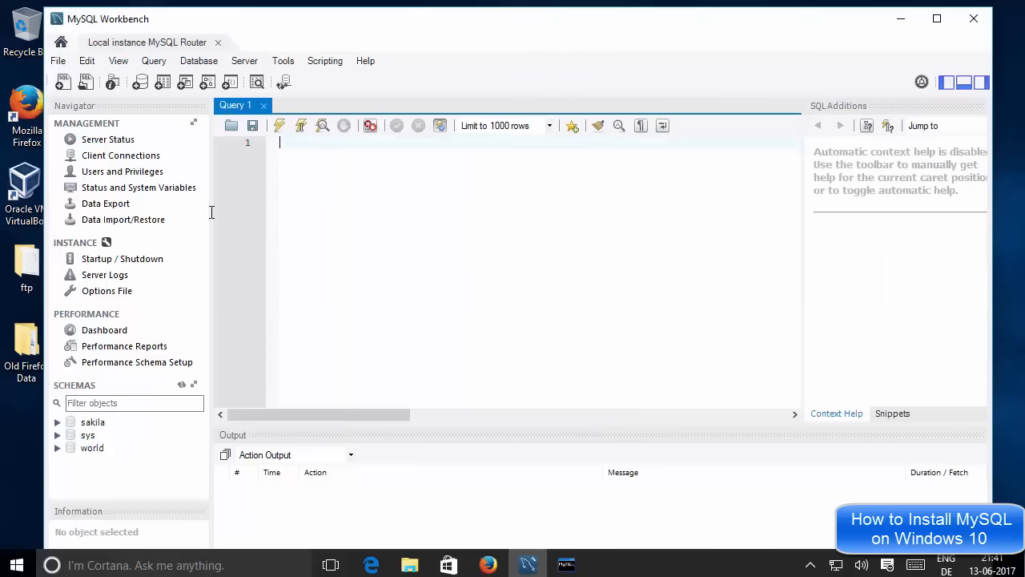
Set world as default schema, expand its tables, and drag countrylanguage into Query 1.
double_click(92, 447)
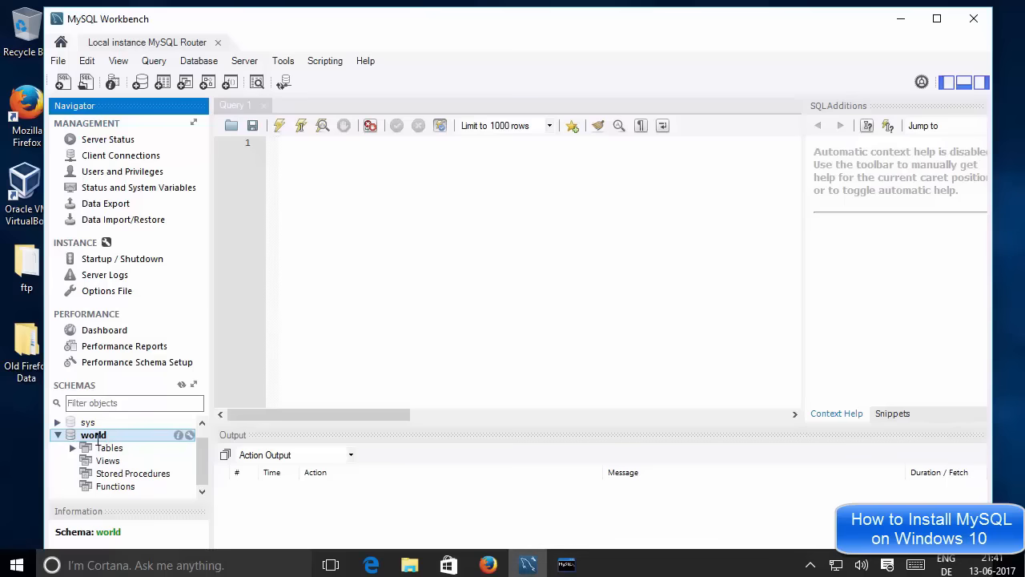
left_click(102, 451)
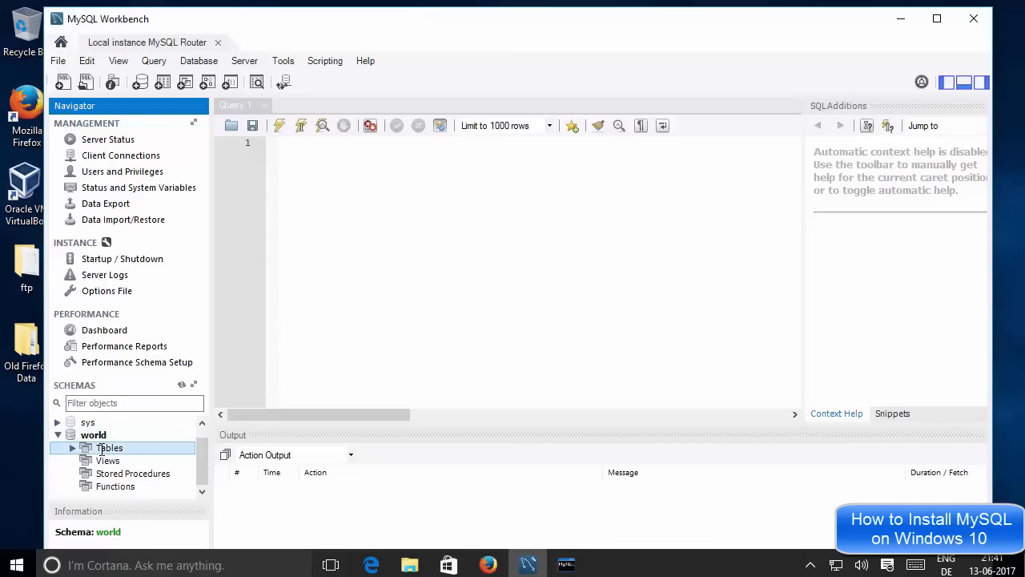
double_click(101, 451)
left_click_drag(202, 449, 205, 470)
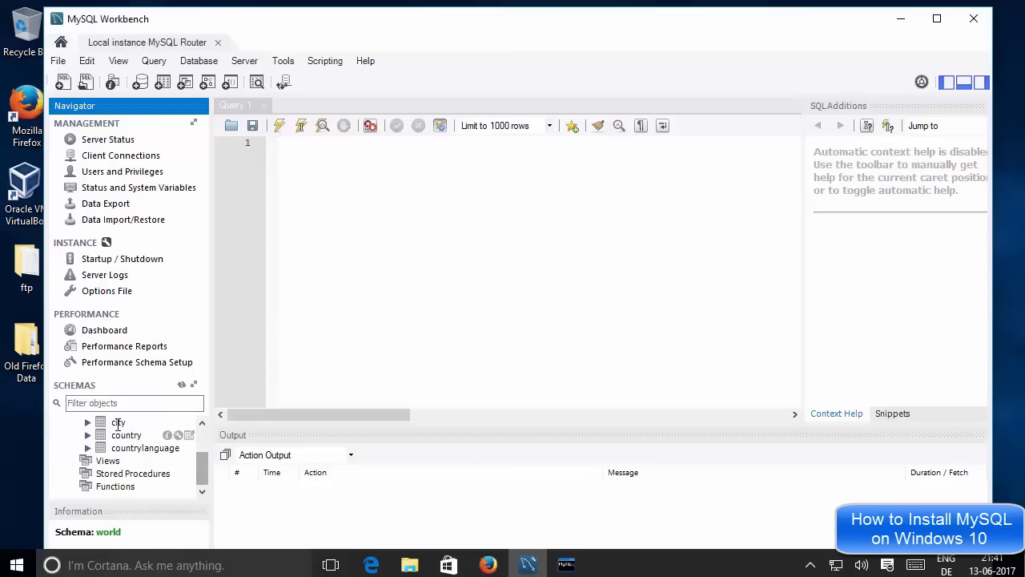
left_click(119, 423)
left_click_drag(128, 448, 401, 305)
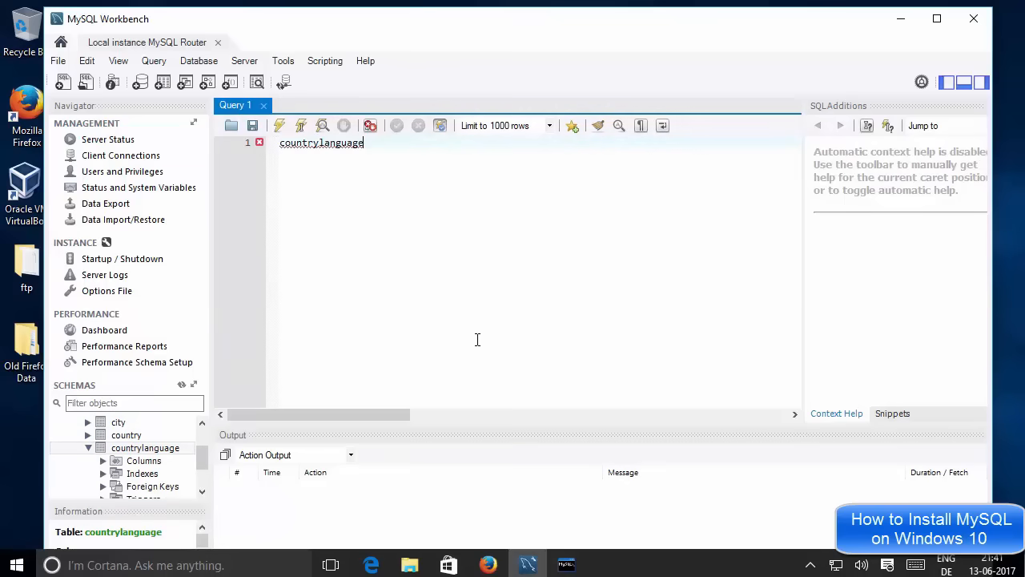